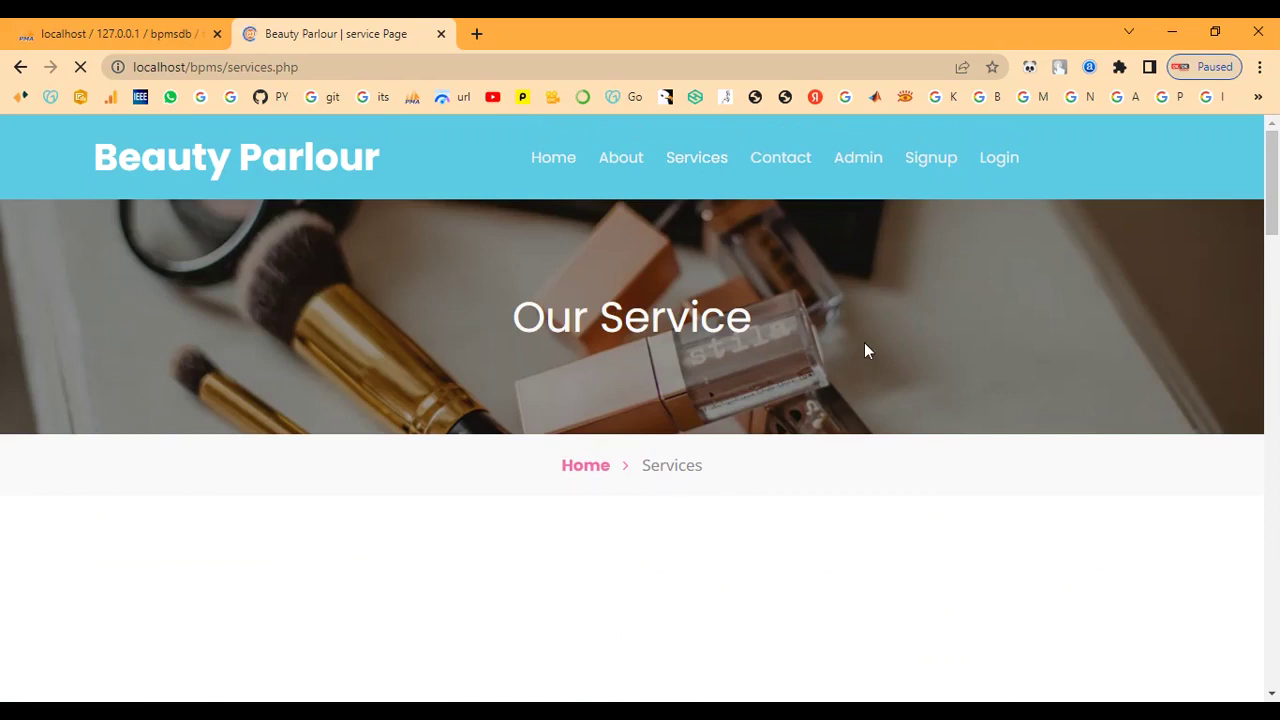
- Scroll through the services page to review the offered services and prices
{"action": "scroll", "coordinate": [866, 350], "scroll_direction": "down", "scroll_amount": 4}
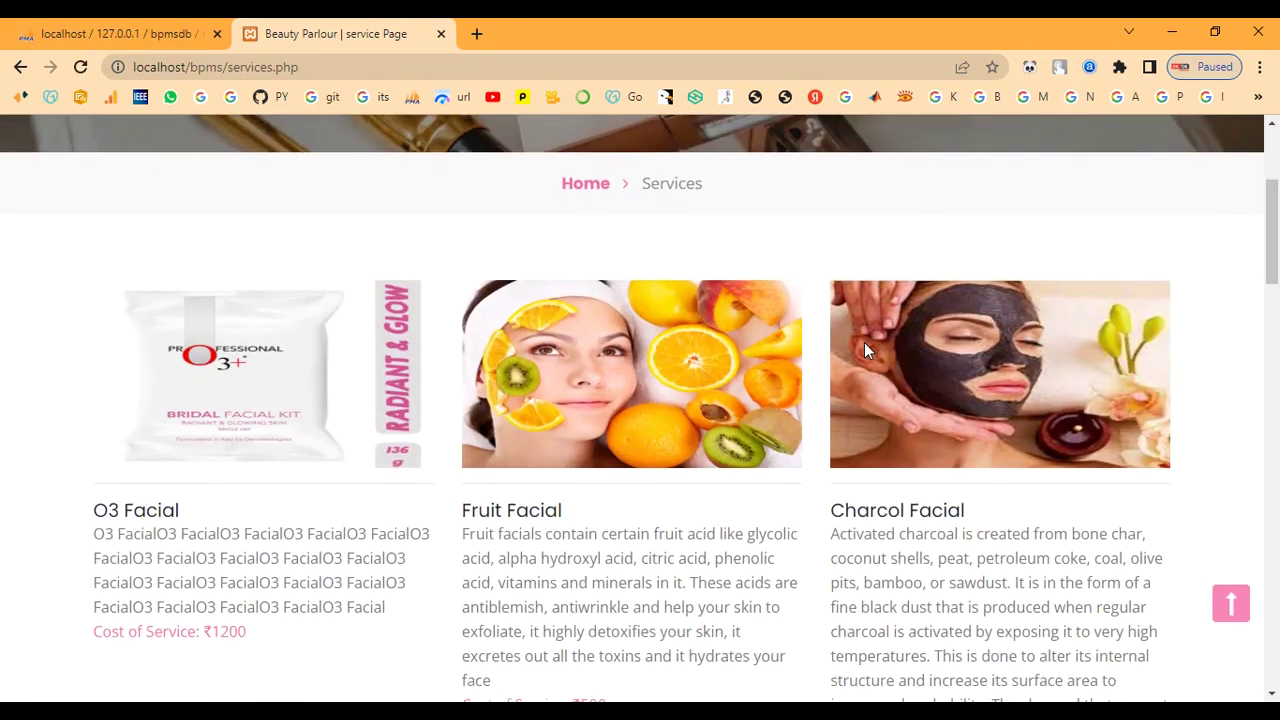
{"action": "scroll", "coordinate": [866, 350], "scroll_direction": "down", "scroll_amount": 4}
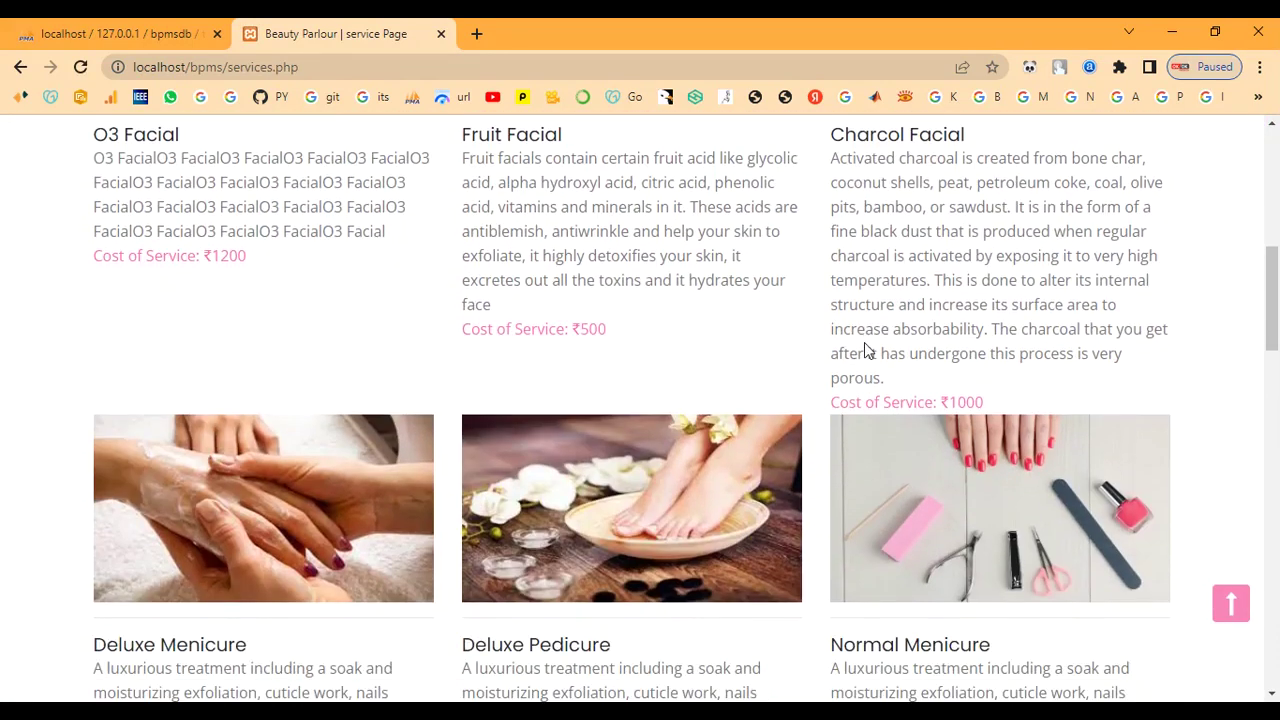
{"action": "scroll", "coordinate": [866, 350], "scroll_direction": "down", "scroll_amount": 1}
{"action": "scroll", "coordinate": [866, 350], "scroll_direction": "down", "scroll_amount": 5}
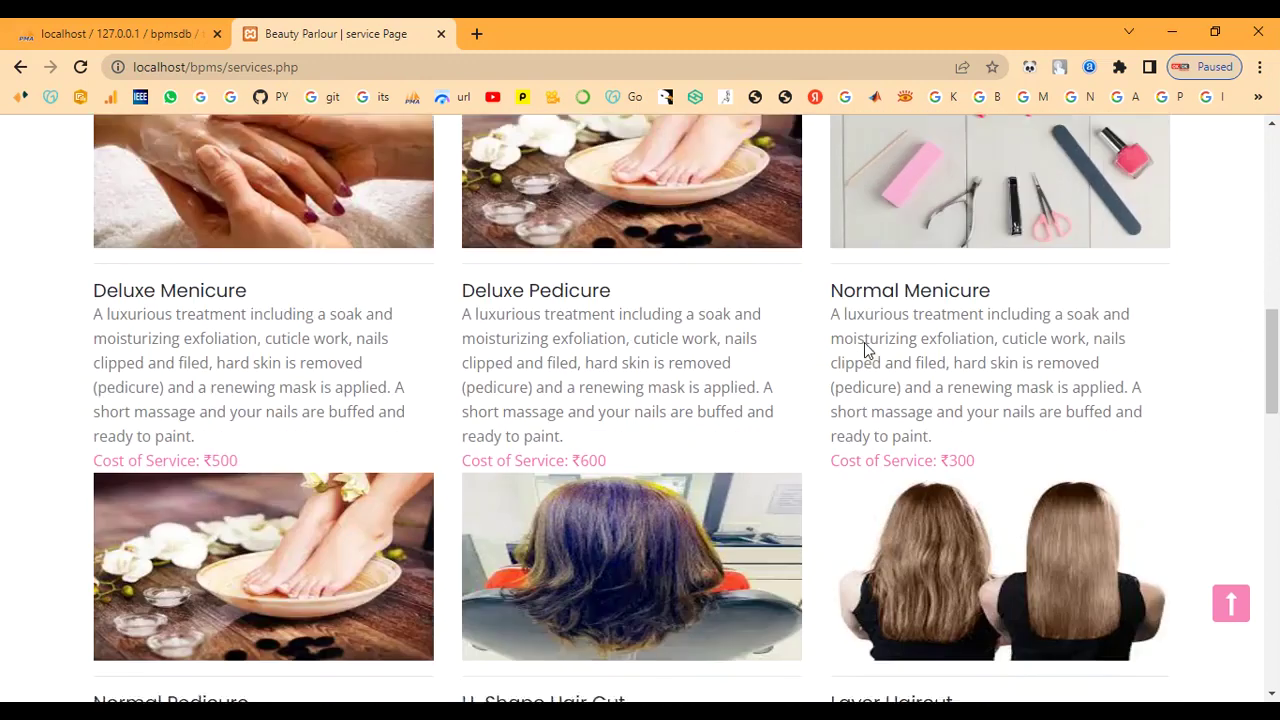
{"action": "scroll", "coordinate": [866, 348], "scroll_direction": "down", "scroll_amount": 10}
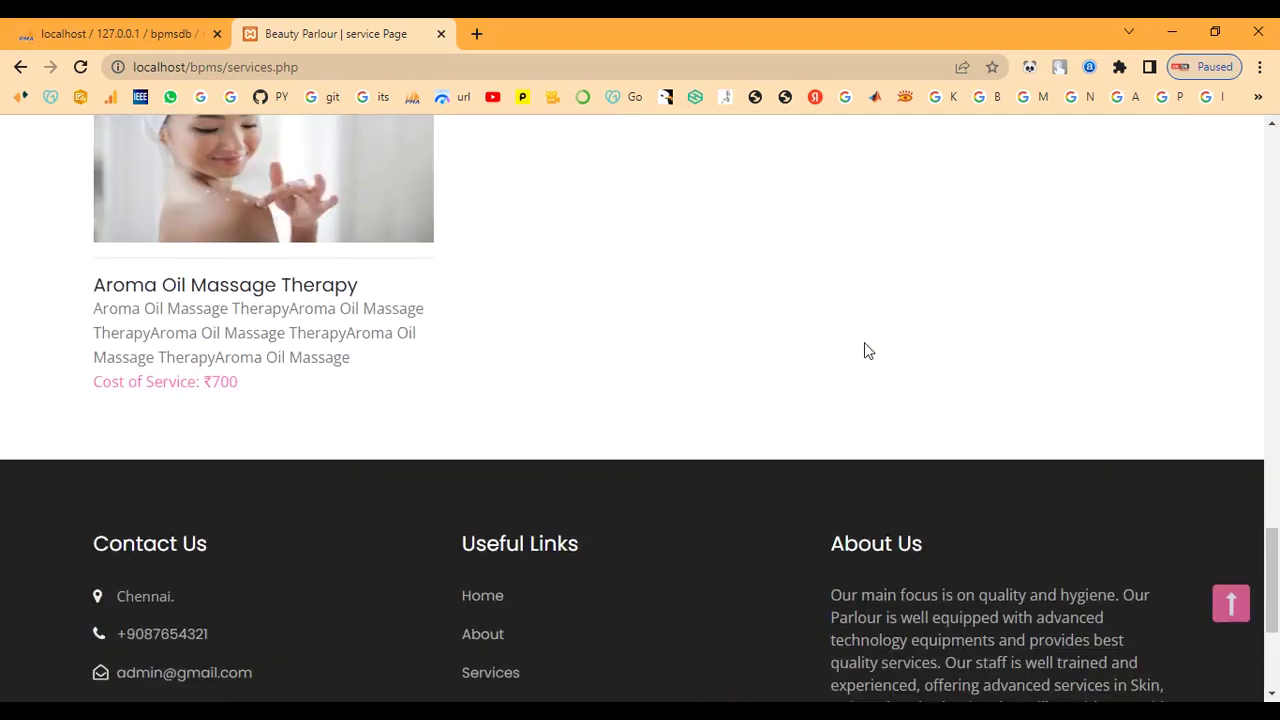
{"action": "scroll", "coordinate": [866, 350], "scroll_direction": "up", "scroll_amount": 7}
{"action": "scroll", "coordinate": [866, 350], "scroll_direction": "up", "scroll_amount": 15}
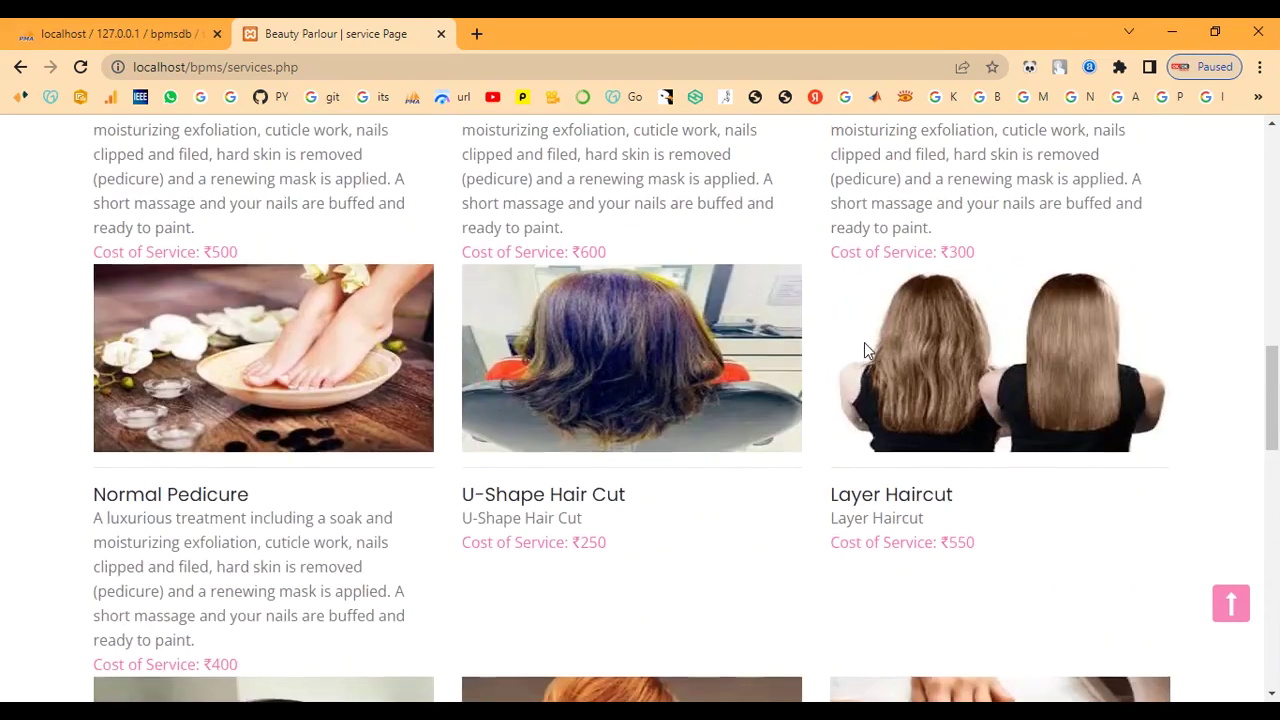
{"action": "scroll", "coordinate": [866, 350], "scroll_direction": "up", "scroll_amount": 2}
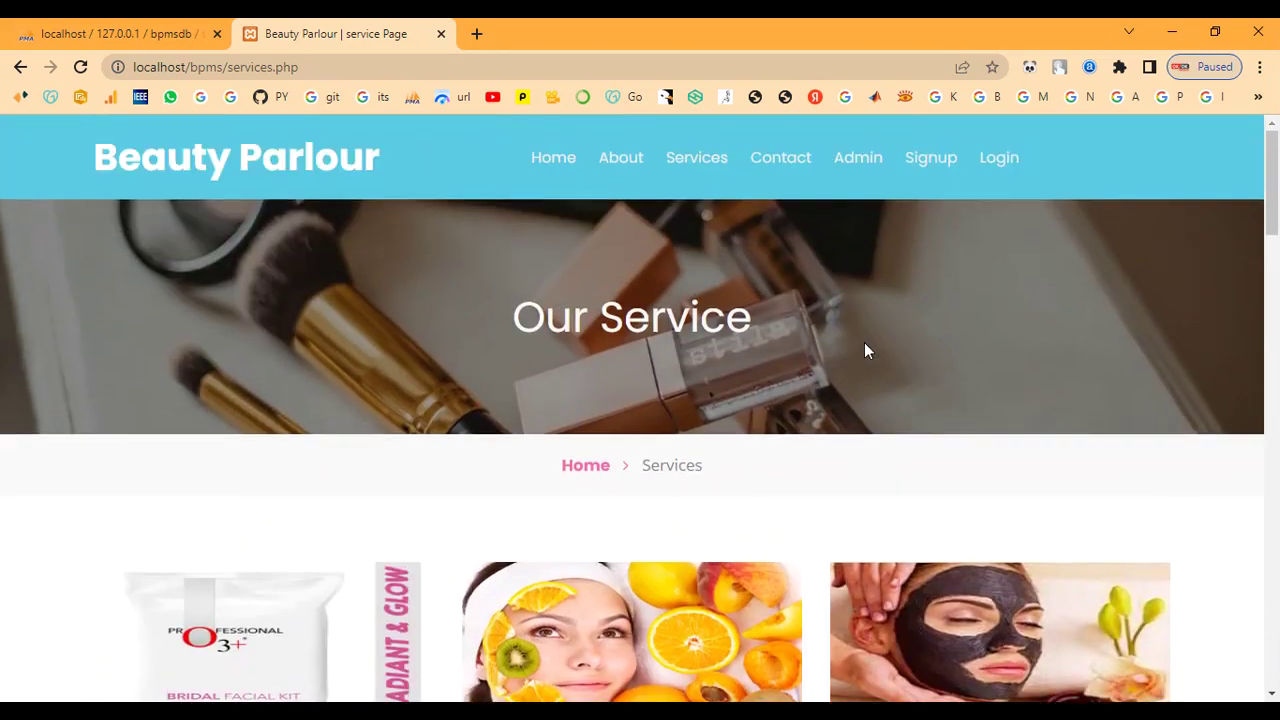
- Bring up Contact Us and look over its call, email, address and hours details
{"action": "left_click", "coordinate": [776, 157]}
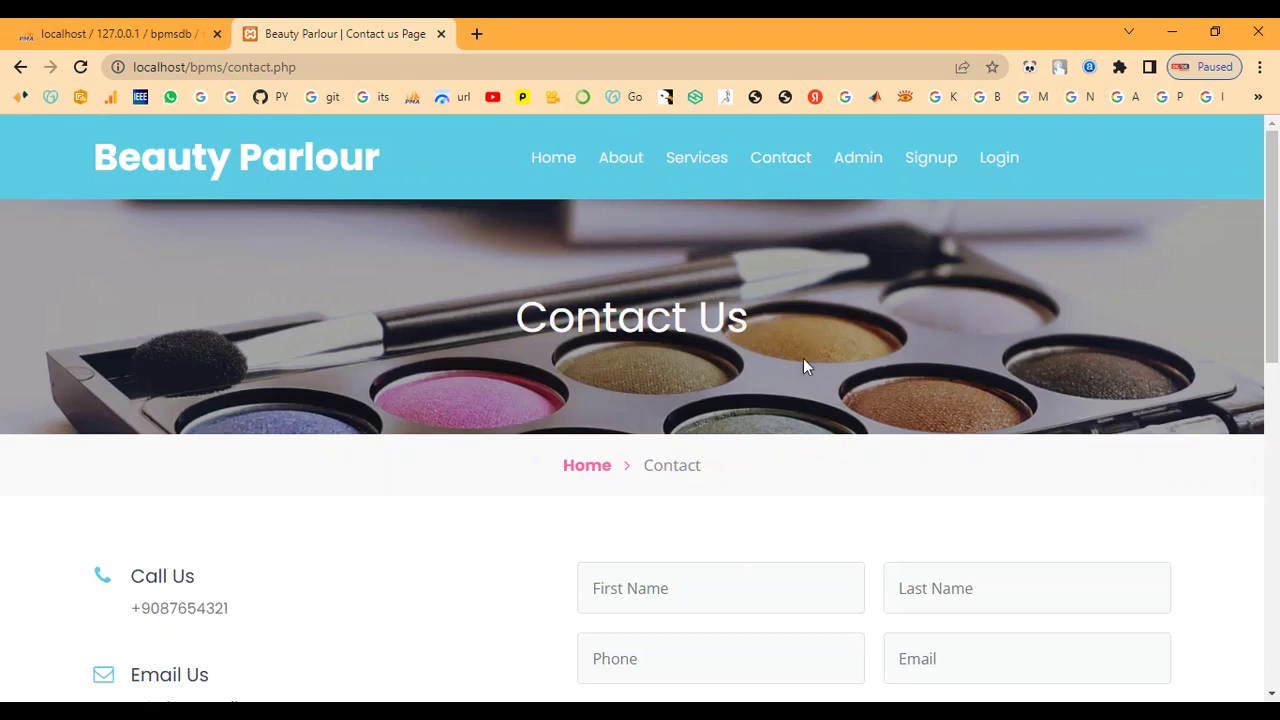
{"action": "scroll", "coordinate": [803, 350], "scroll_direction": "down", "scroll_amount": 3}
{"action": "scroll", "coordinate": [796, 385], "scroll_direction": "down", "scroll_amount": 5}
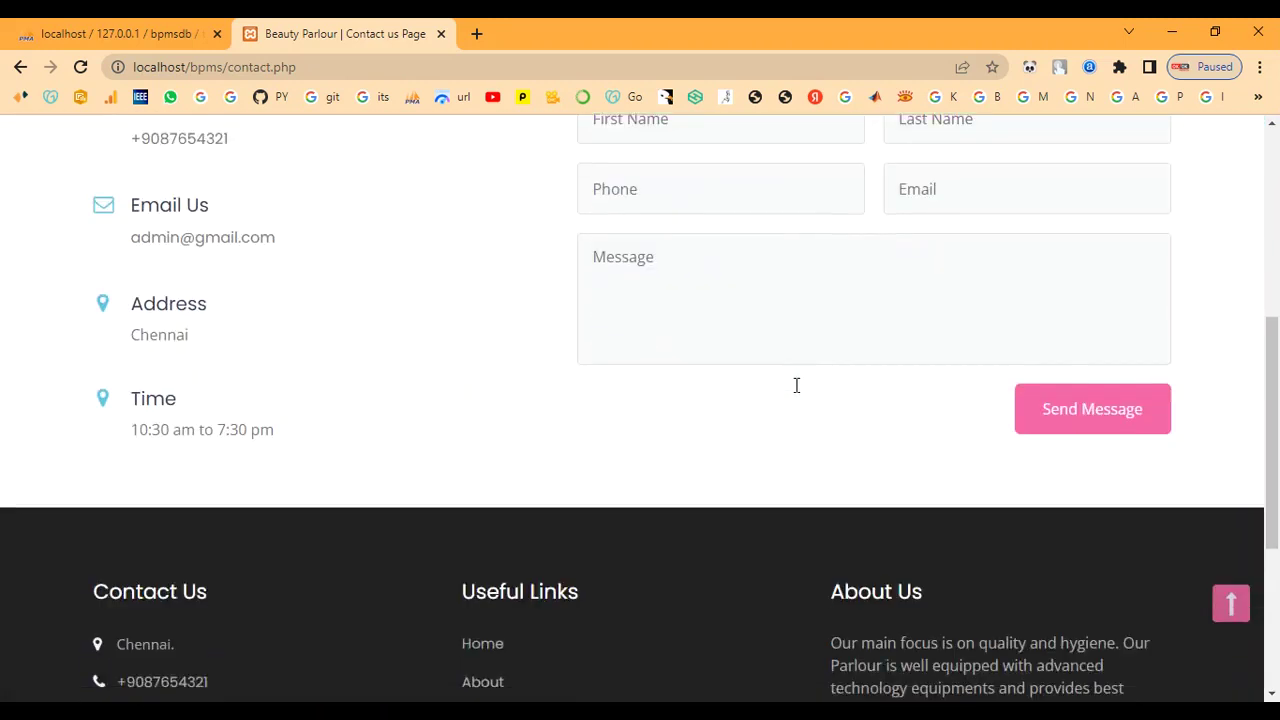
{"action": "scroll", "coordinate": [796, 385], "scroll_direction": "up", "scroll_amount": 8}
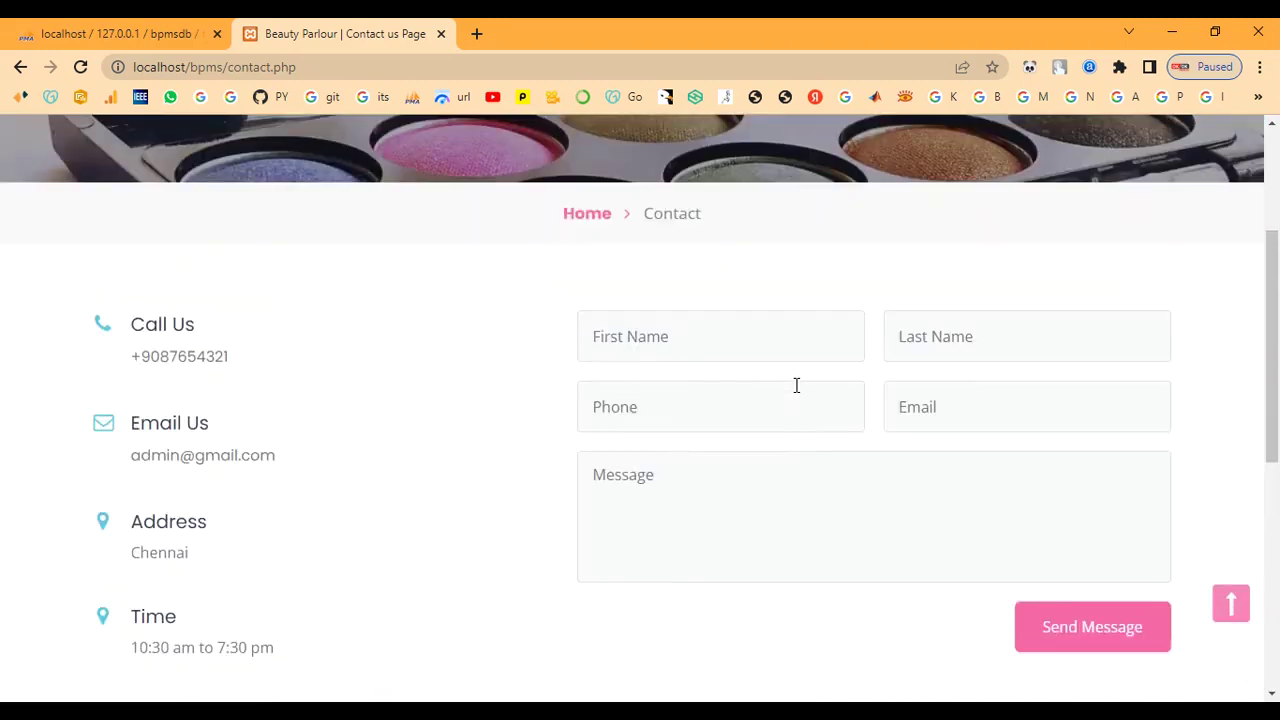
- Go to the Admin sign-in page and log in with the admin username and password
{"action": "left_click", "coordinate": [860, 158]}
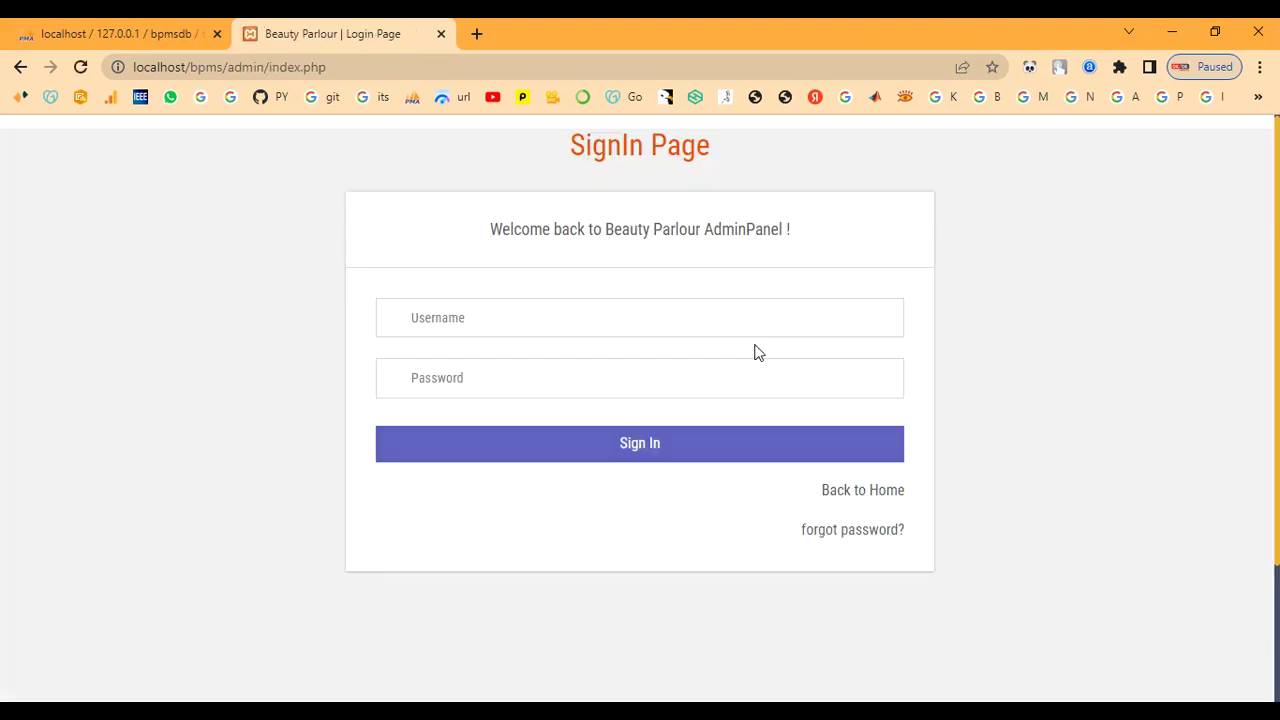
{"action": "left_click", "coordinate": [606, 320]}
{"action": "type", "text": "admin"}
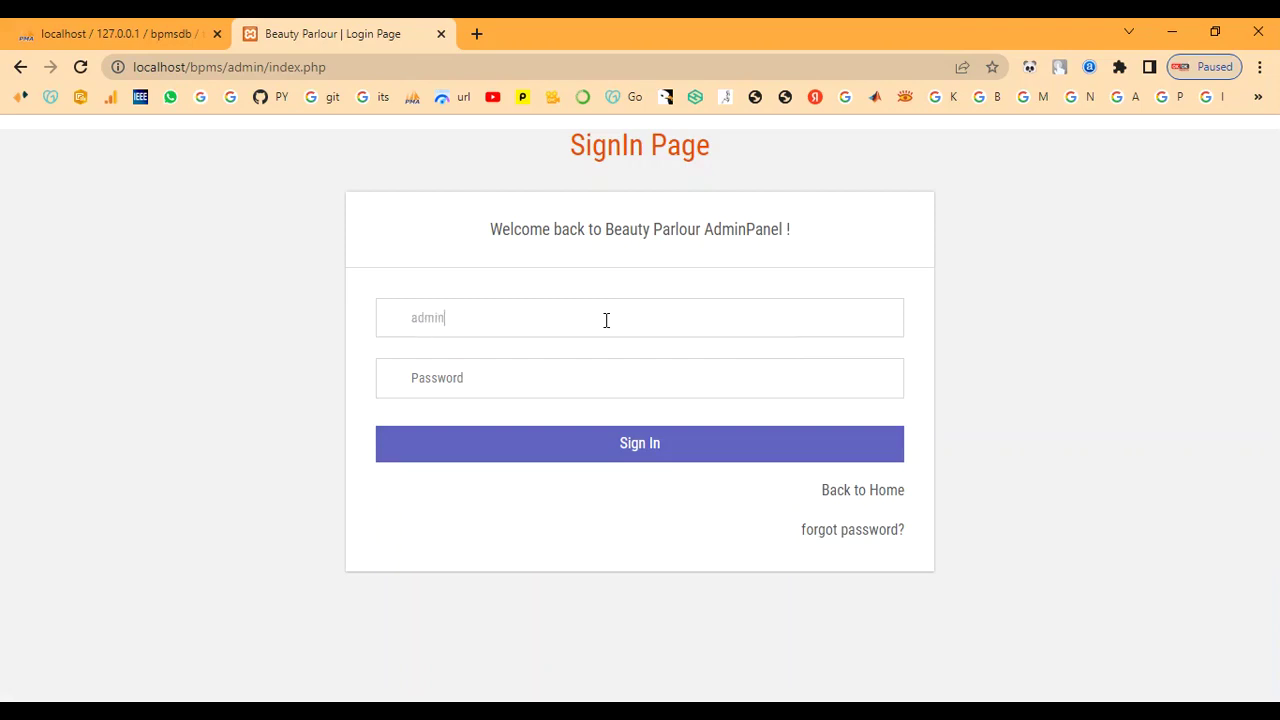
{"action": "key", "text": "Tab"}
{"action": "type", "text": "Te"}
{"action": "left_click", "coordinate": [563, 440]}
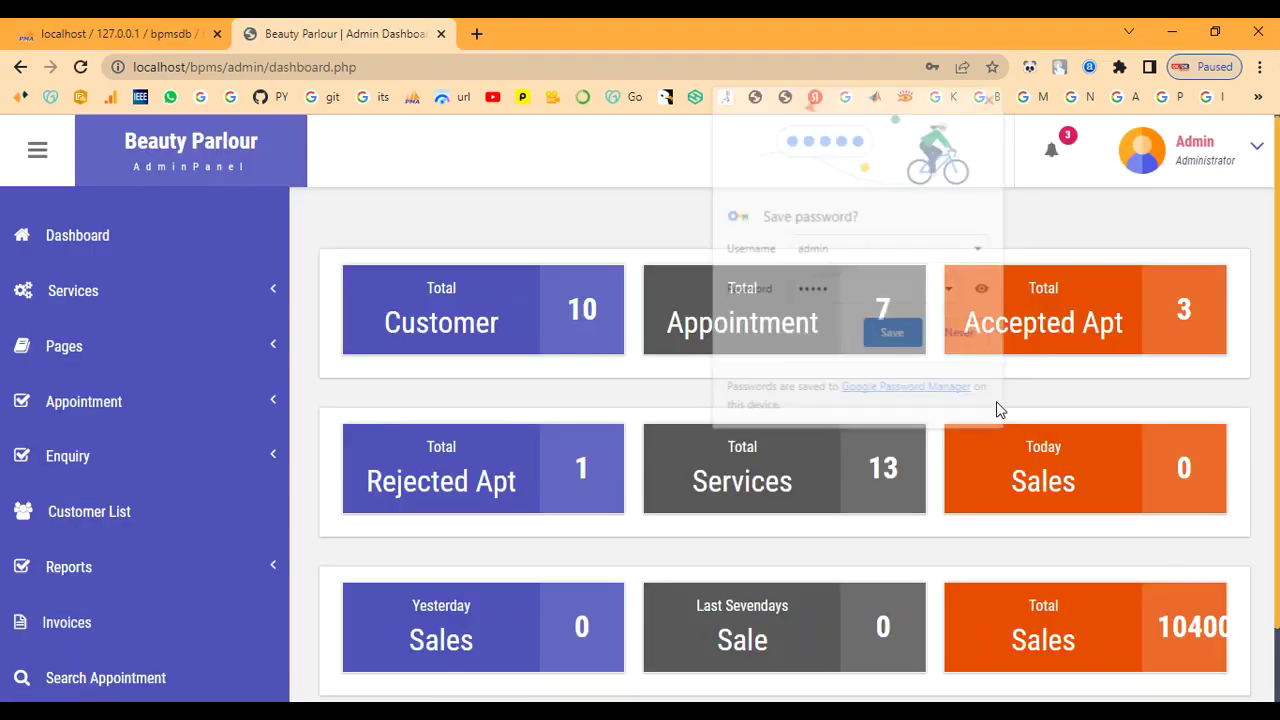
- Decline saving the password, review the Manage Services table, then return to Add Services
{"action": "left_click", "coordinate": [966, 337]}
{"action": "left_click", "coordinate": [107, 300]}
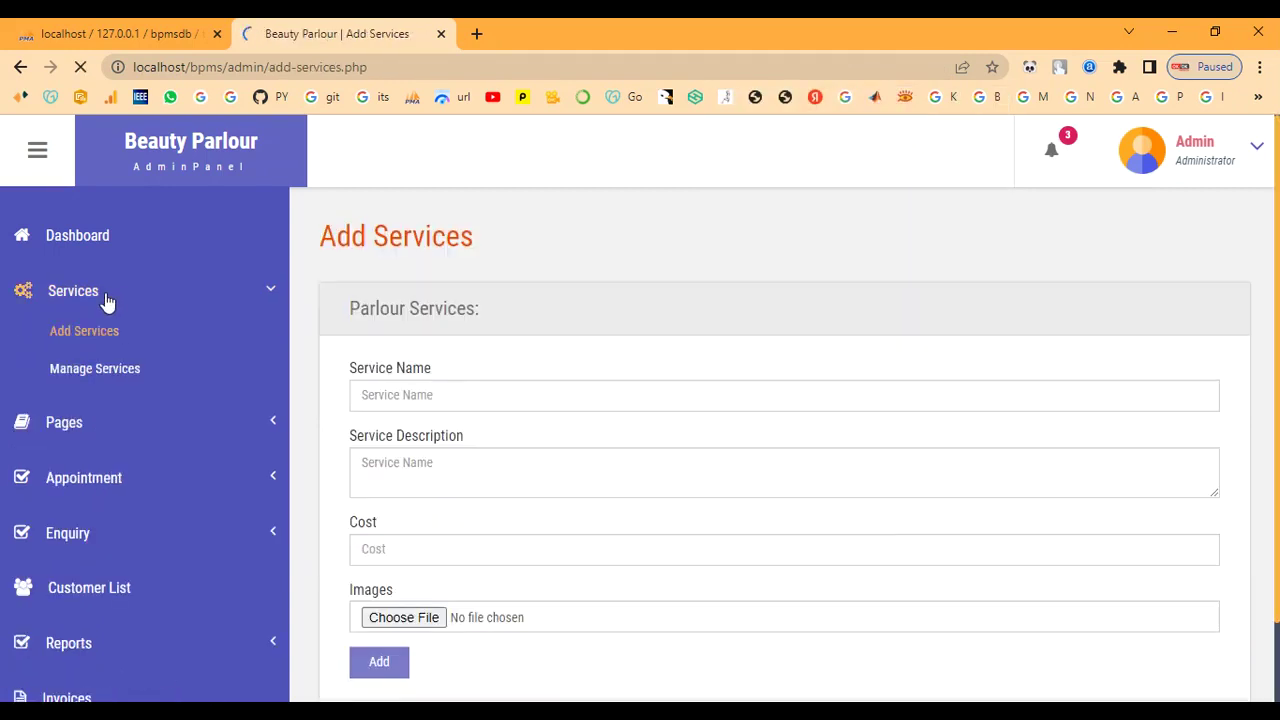
{"action": "left_click", "coordinate": [81, 372]}
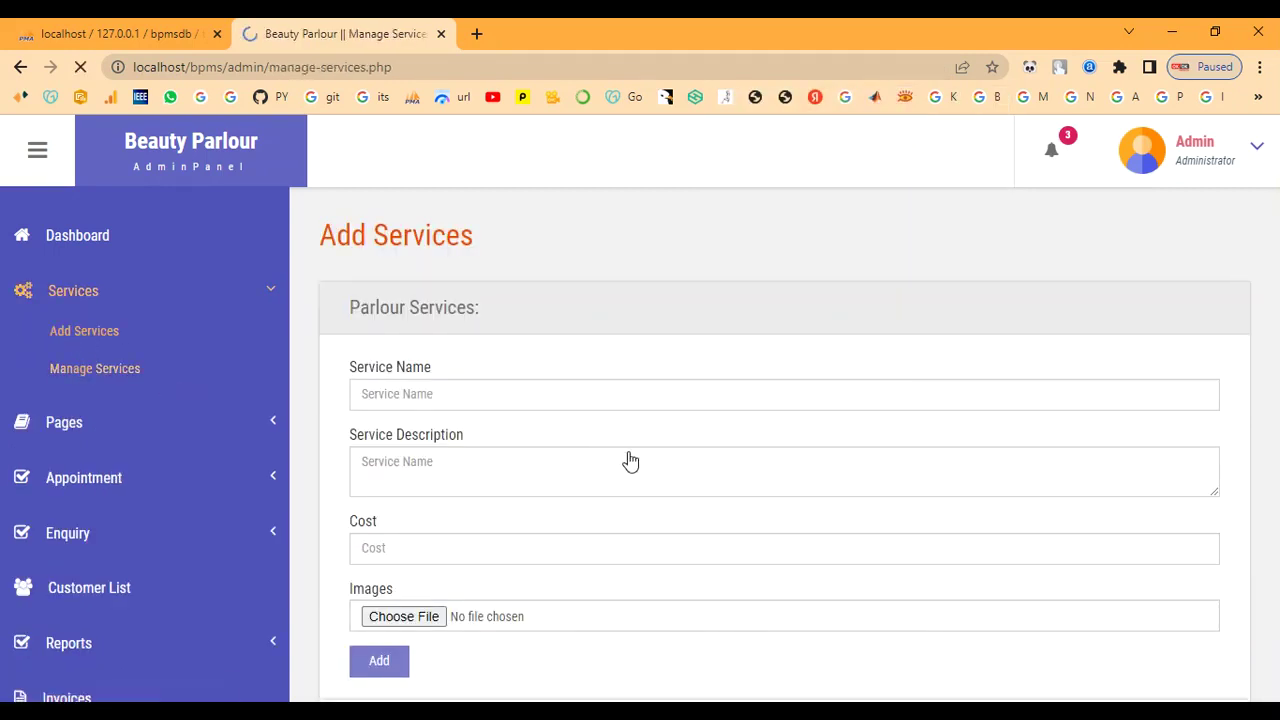
{"action": "scroll", "coordinate": [630, 458], "scroll_direction": "down", "scroll_amount": 4}
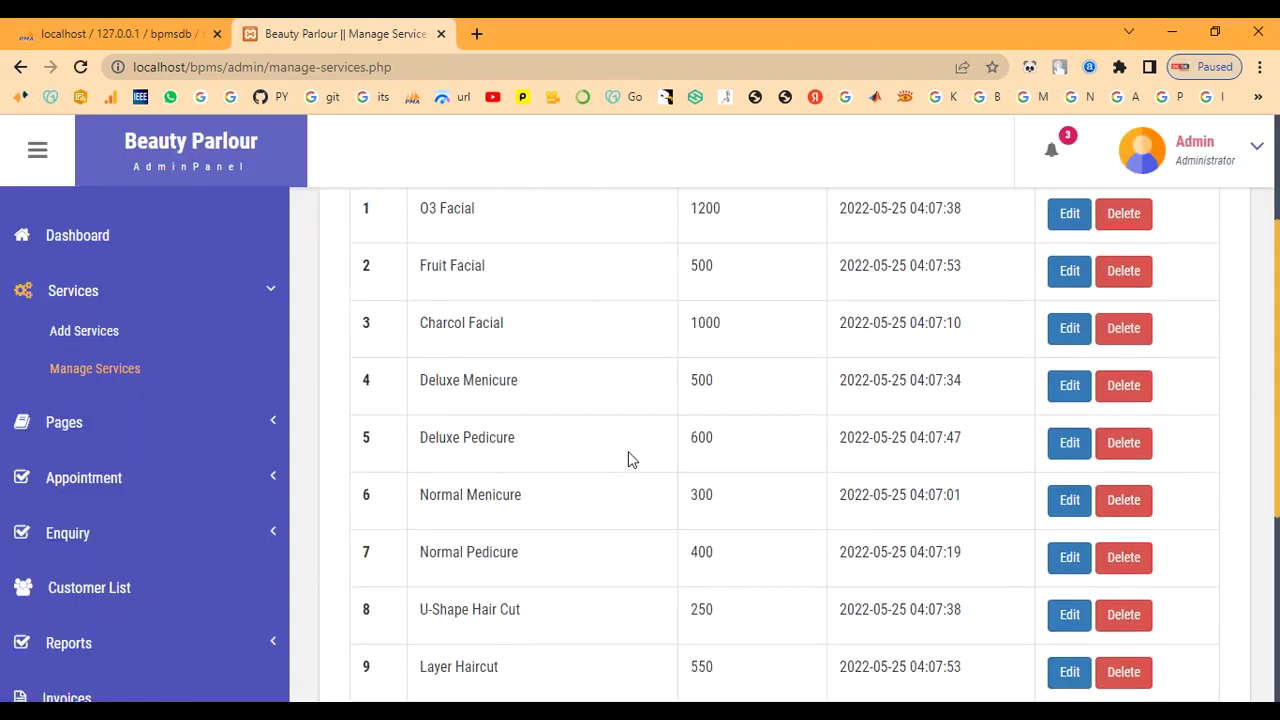
{"action": "scroll", "coordinate": [628, 451], "scroll_direction": "down", "scroll_amount": 2}
{"action": "scroll", "coordinate": [628, 451], "scroll_direction": "up", "scroll_amount": 6}
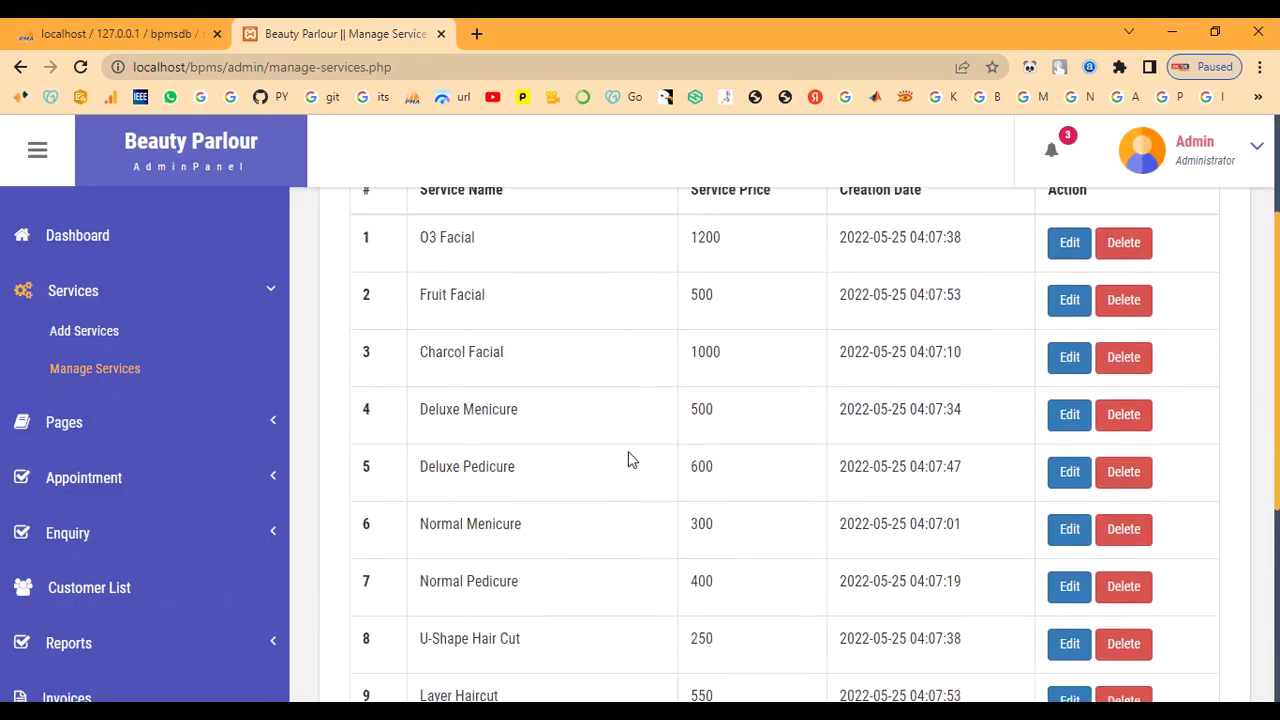
{"action": "left_click", "coordinate": [112, 331]}
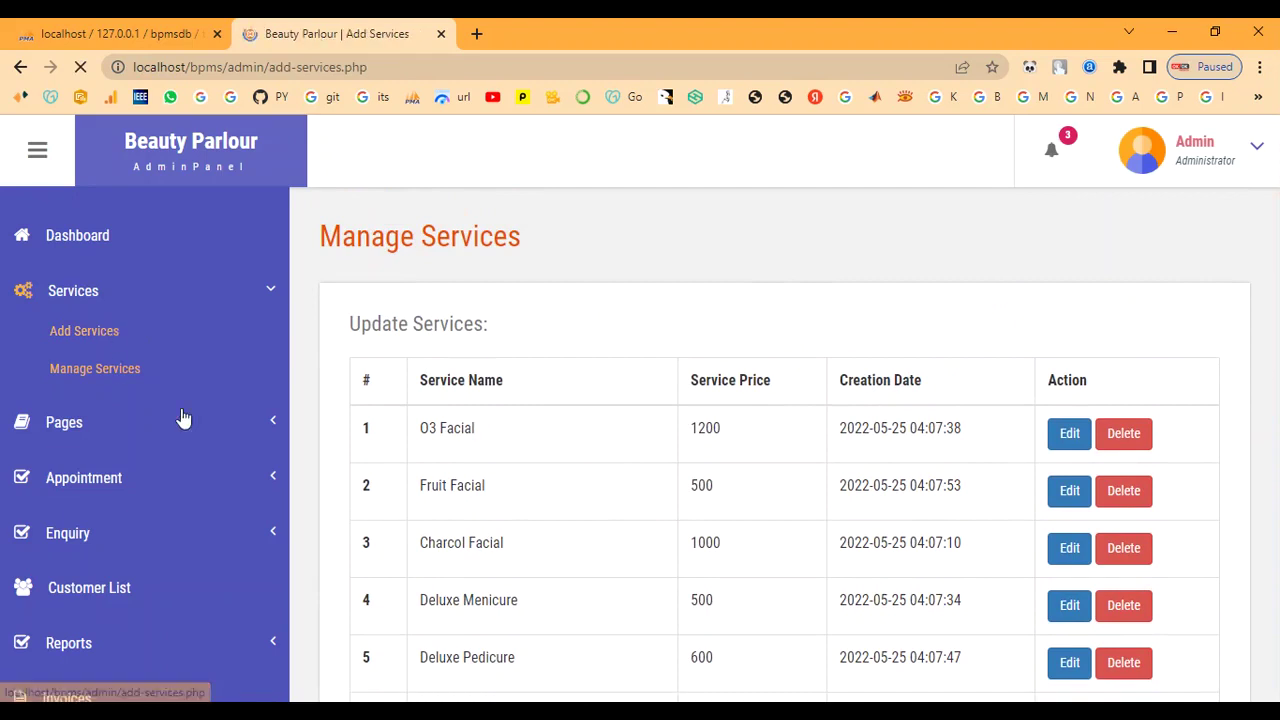
- Enter 'Bridal Makeup' as the service name, paste its description and fill cost 7000
{"action": "left_click", "coordinate": [593, 392]}
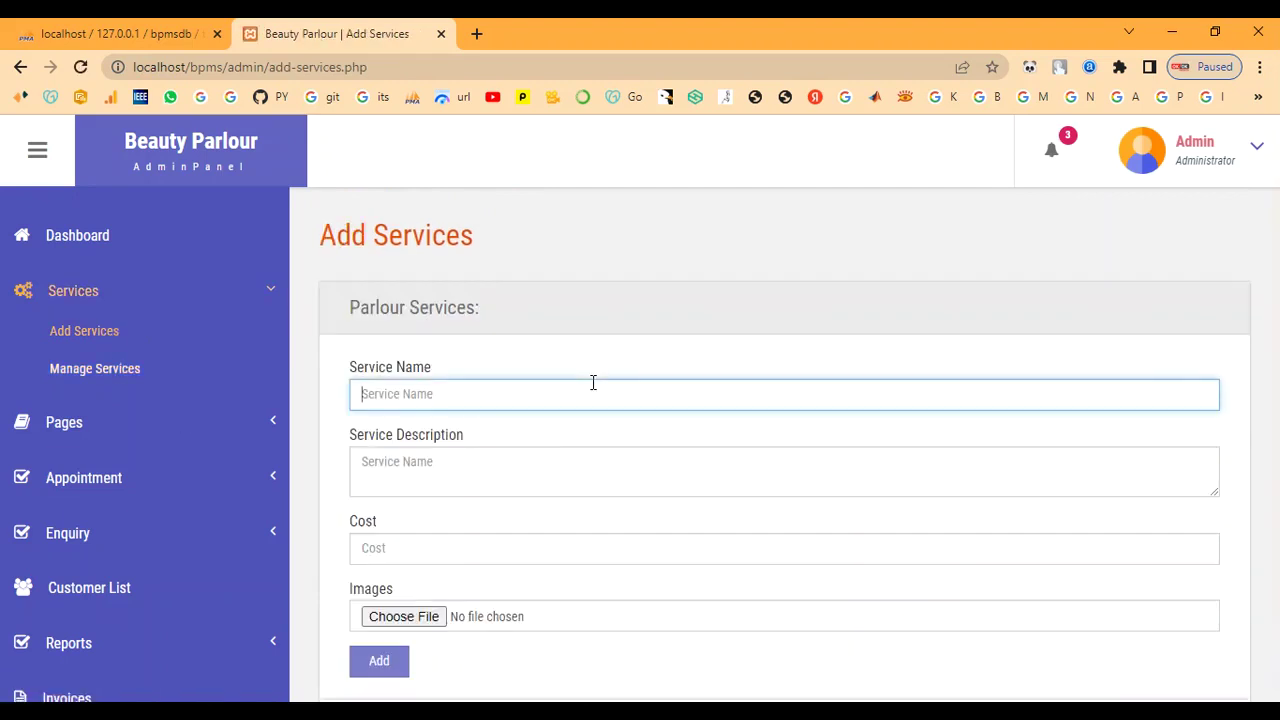
{"action": "type", "text": "Bridal Makeup"}
{"action": "key", "text": "Tab"}
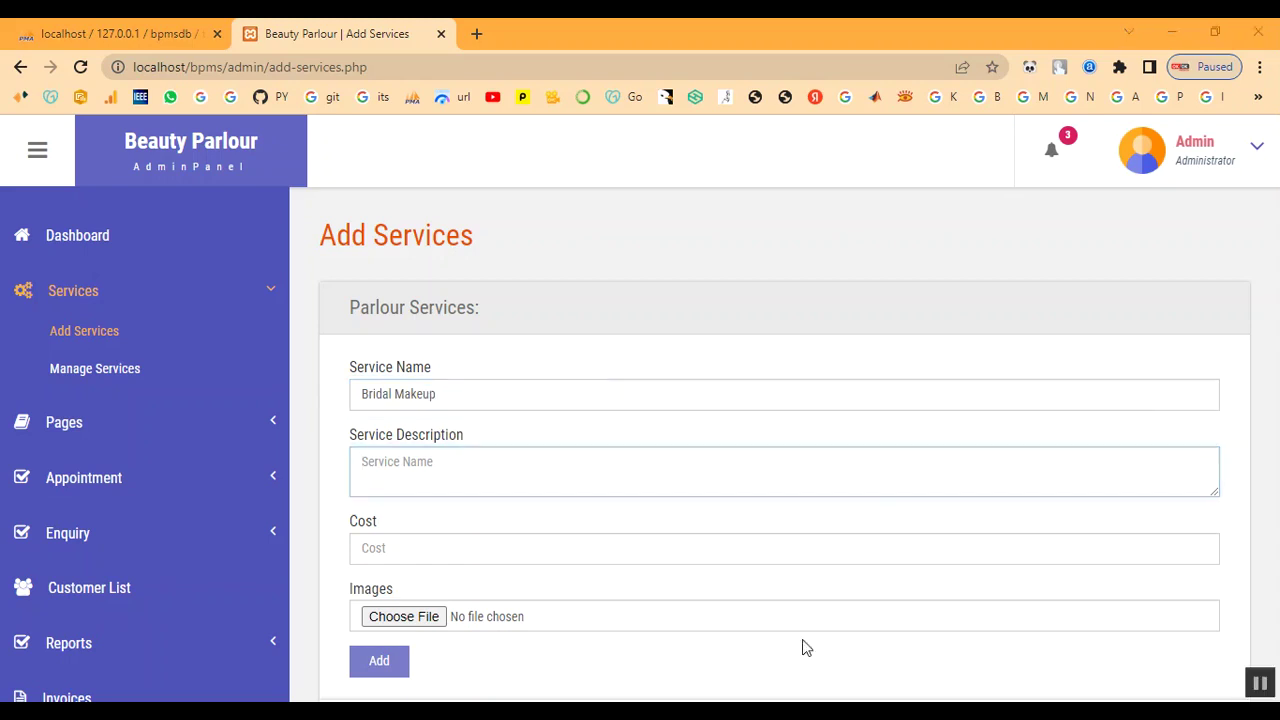
{"action": "type", "text": "This type of bridal makeup gives a smooth, second-skin finish which tends to feel light on the skin. It's lightweight and long-lasting which means it stays put for more than 4 to 5 hours. If you are a newbie or a seasoned pro, you might need a few tools and techniques to set it right on your skin"}
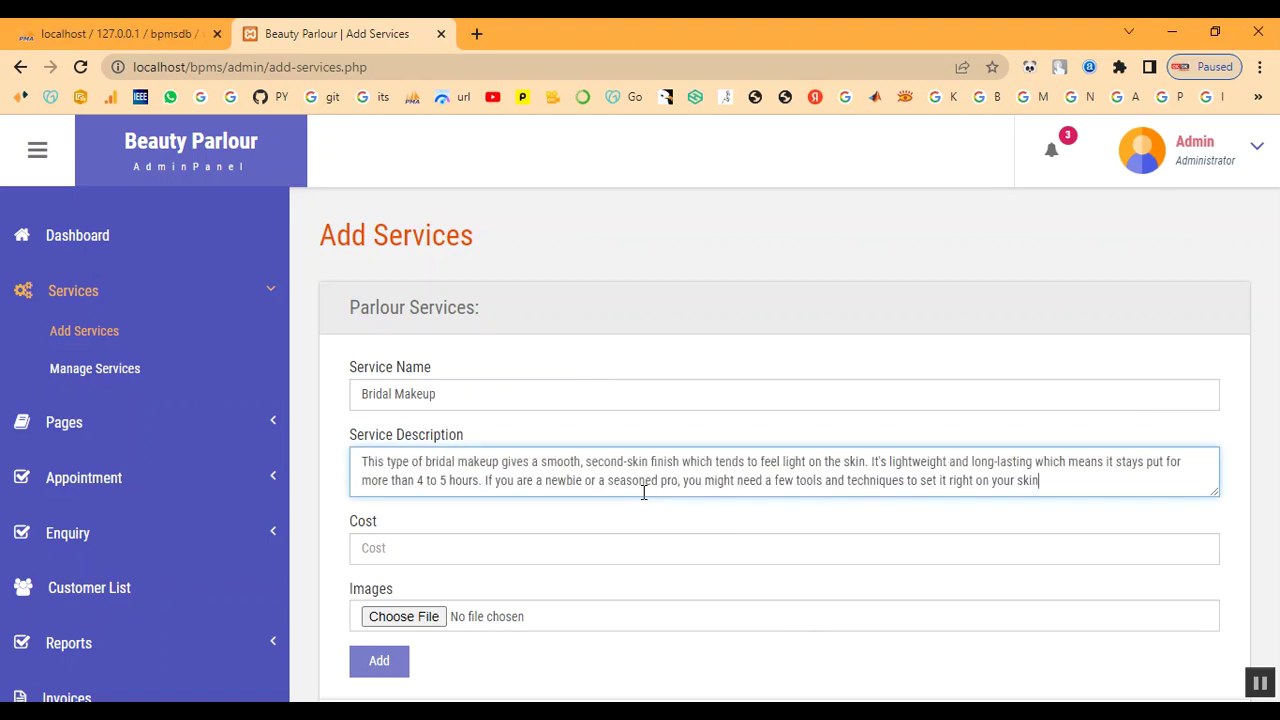
{"action": "left_click", "coordinate": [609, 547]}
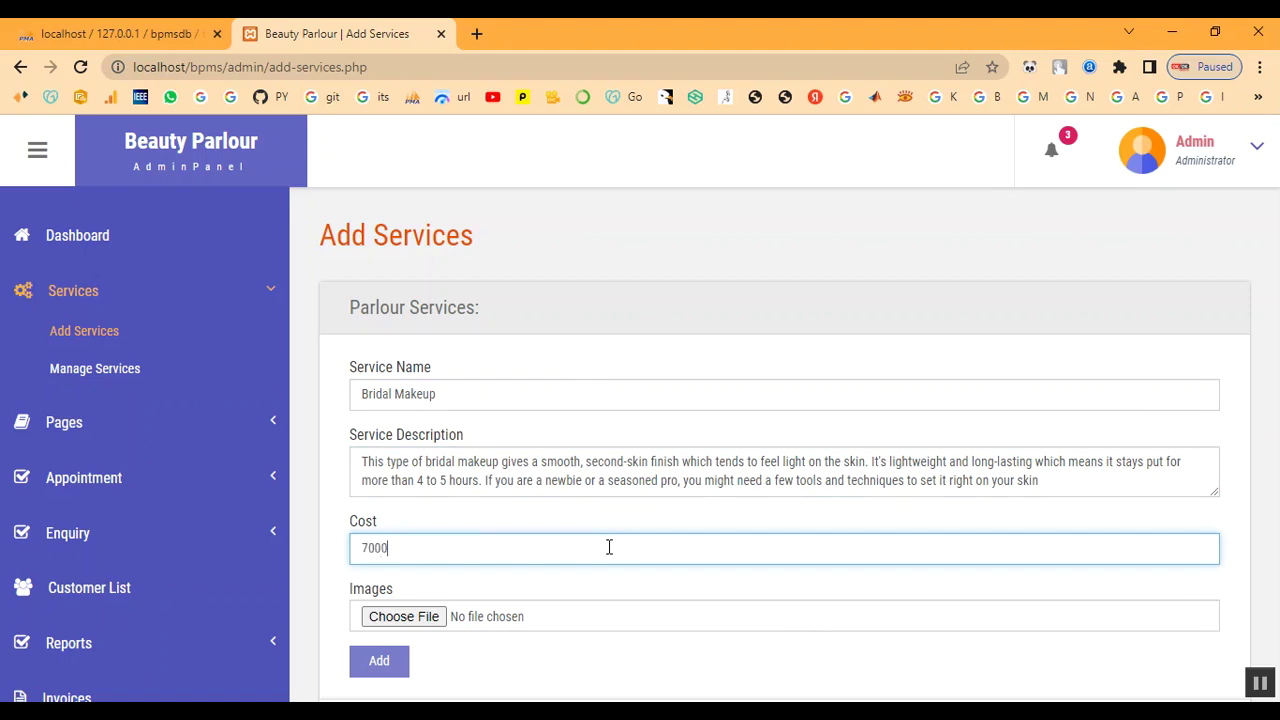
- Attach Bridal-Makeup-Ideas.jpg from the images folder and submit the new service
{"action": "left_click", "coordinate": [430, 617]}
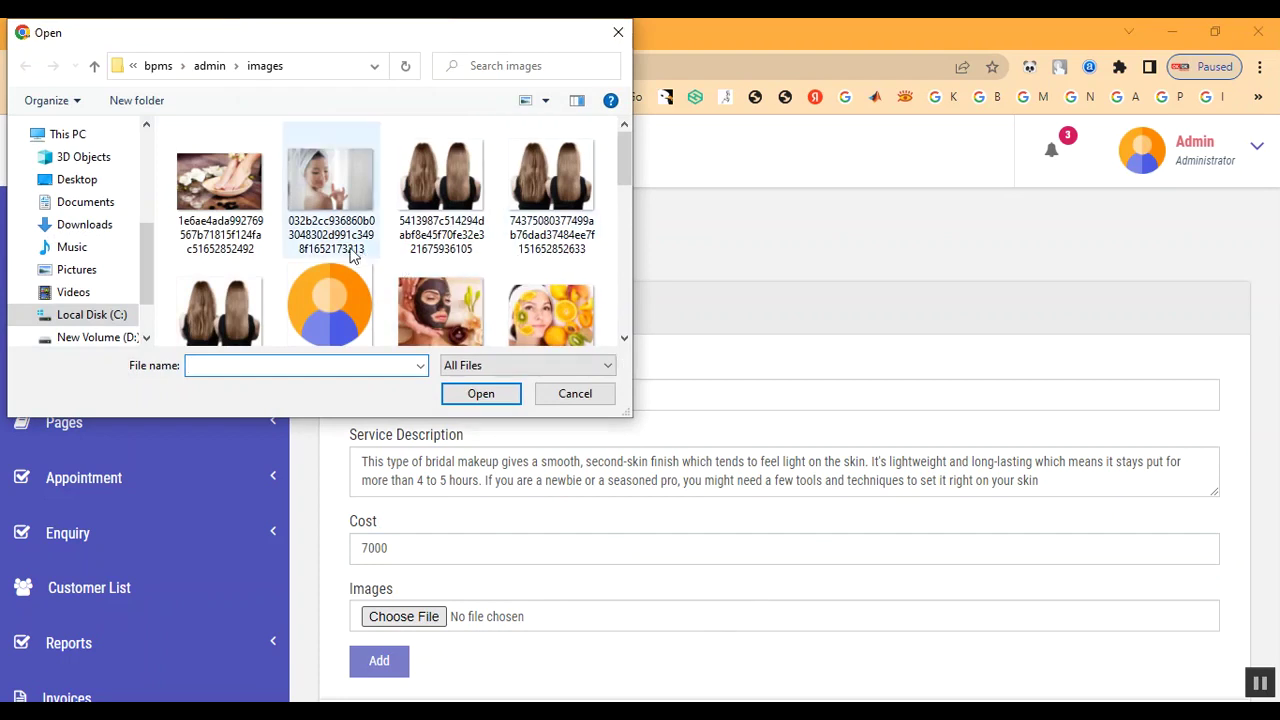
{"action": "left_click", "coordinate": [210, 66]}
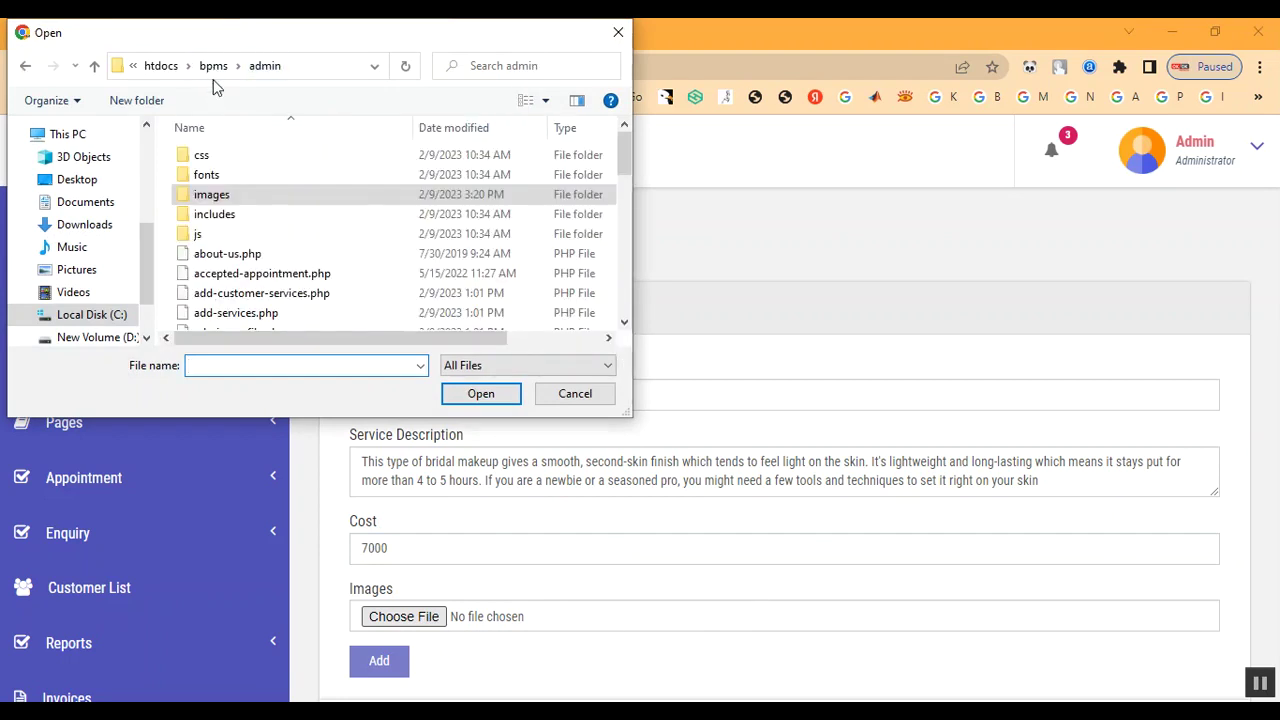
{"action": "double_click", "coordinate": [223, 194]}
{"action": "scroll", "coordinate": [365, 292], "scroll_direction": "down", "scroll_amount": 3}
{"action": "scroll", "coordinate": [366, 291], "scroll_direction": "down", "scroll_amount": 3}
{"action": "scroll", "coordinate": [366, 291], "scroll_direction": "up", "scroll_amount": 3}
{"action": "scroll", "coordinate": [470, 307], "scroll_direction": "up", "scroll_amount": 5}
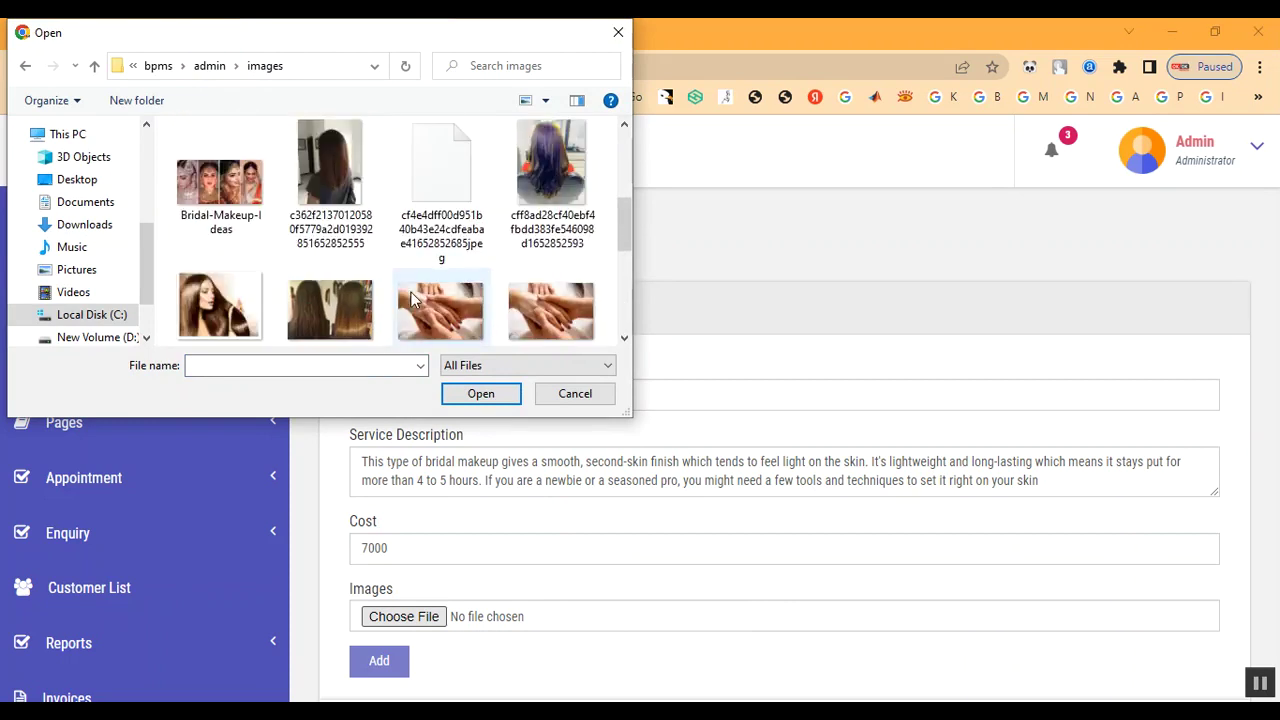
{"action": "double_click", "coordinate": [246, 314]}
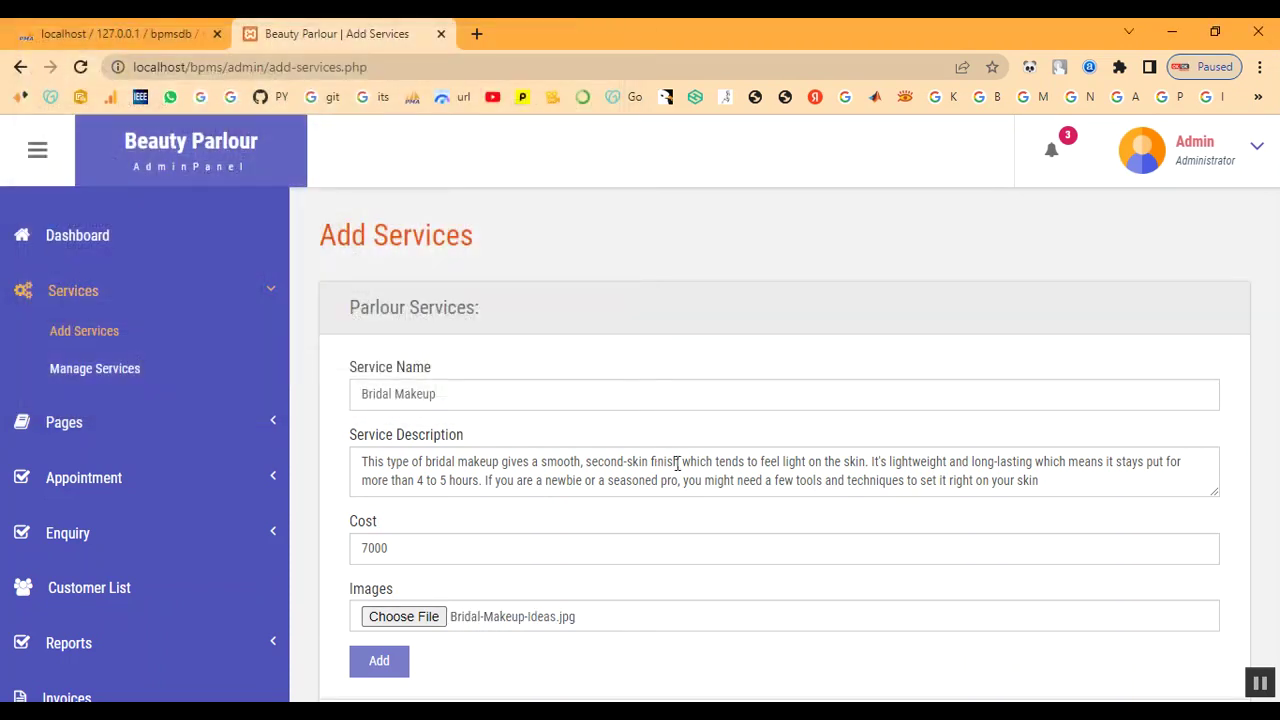
{"action": "scroll", "coordinate": [677, 463], "scroll_direction": "down", "scroll_amount": 1}
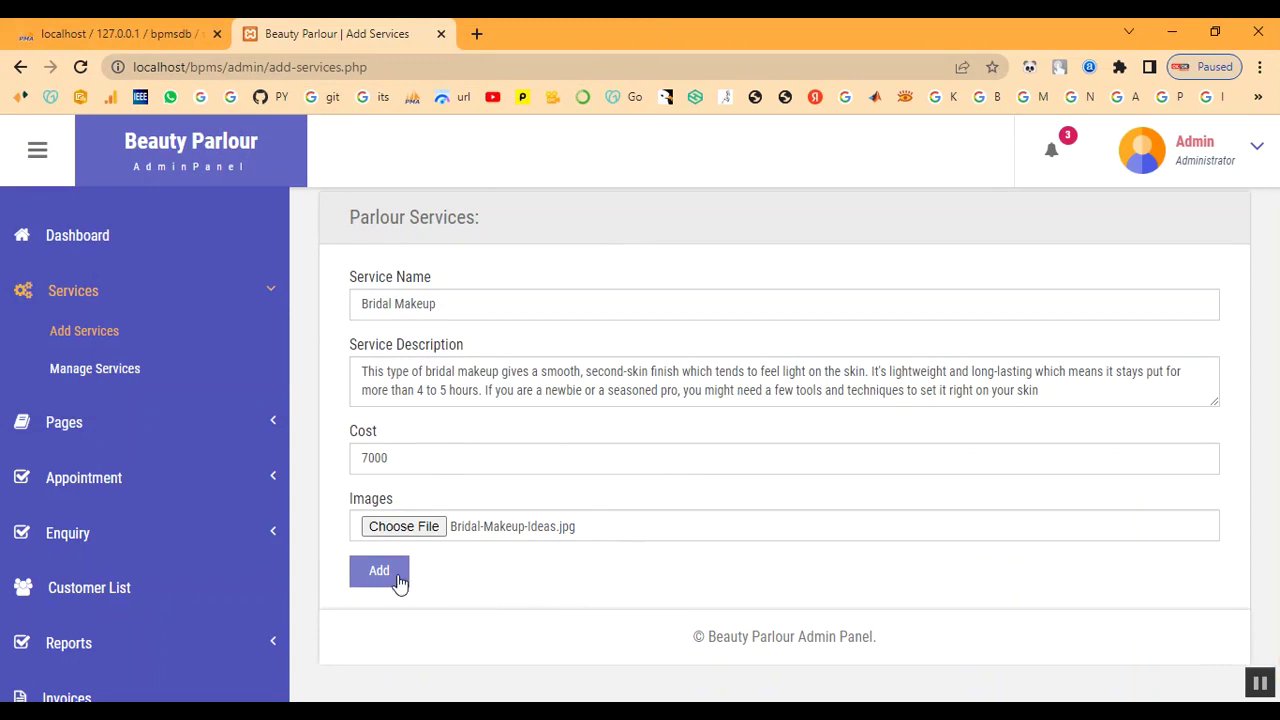
{"action": "left_click", "coordinate": [379, 571]}
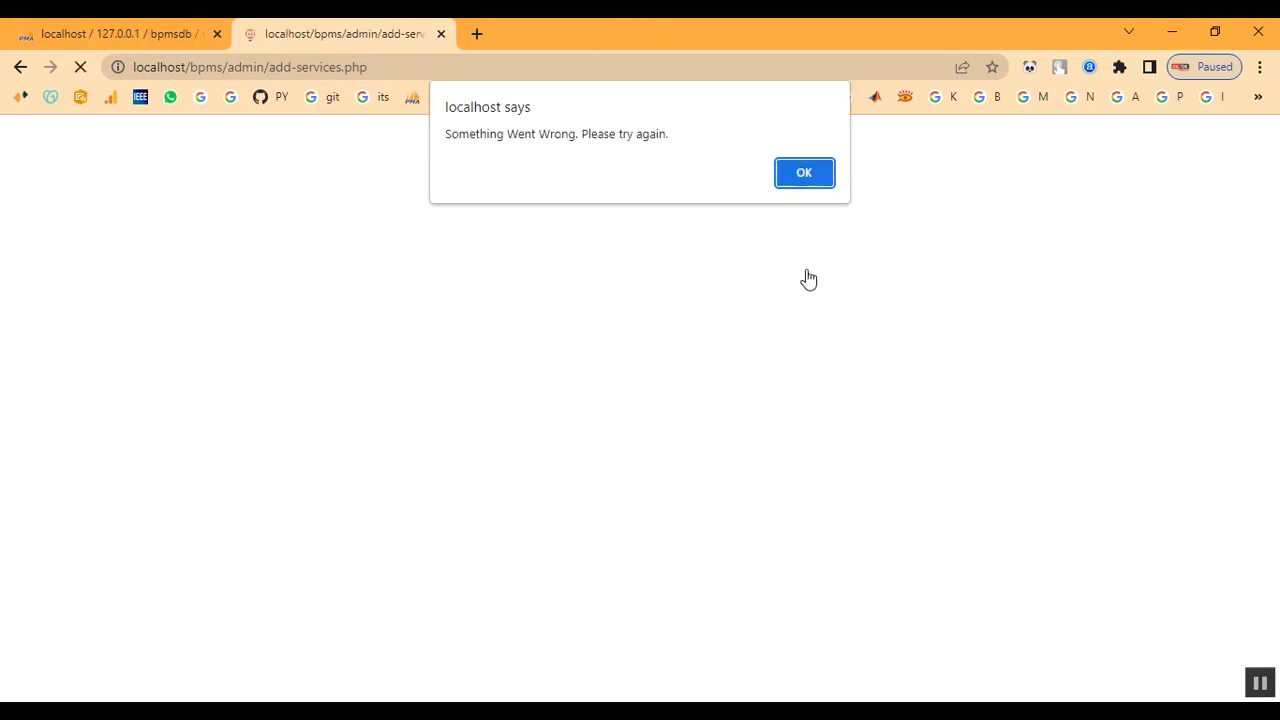
- Dismiss the error, then enter 'Keratin Treatment', paste its description and set cost 2000
{"action": "left_click", "coordinate": [804, 173]}
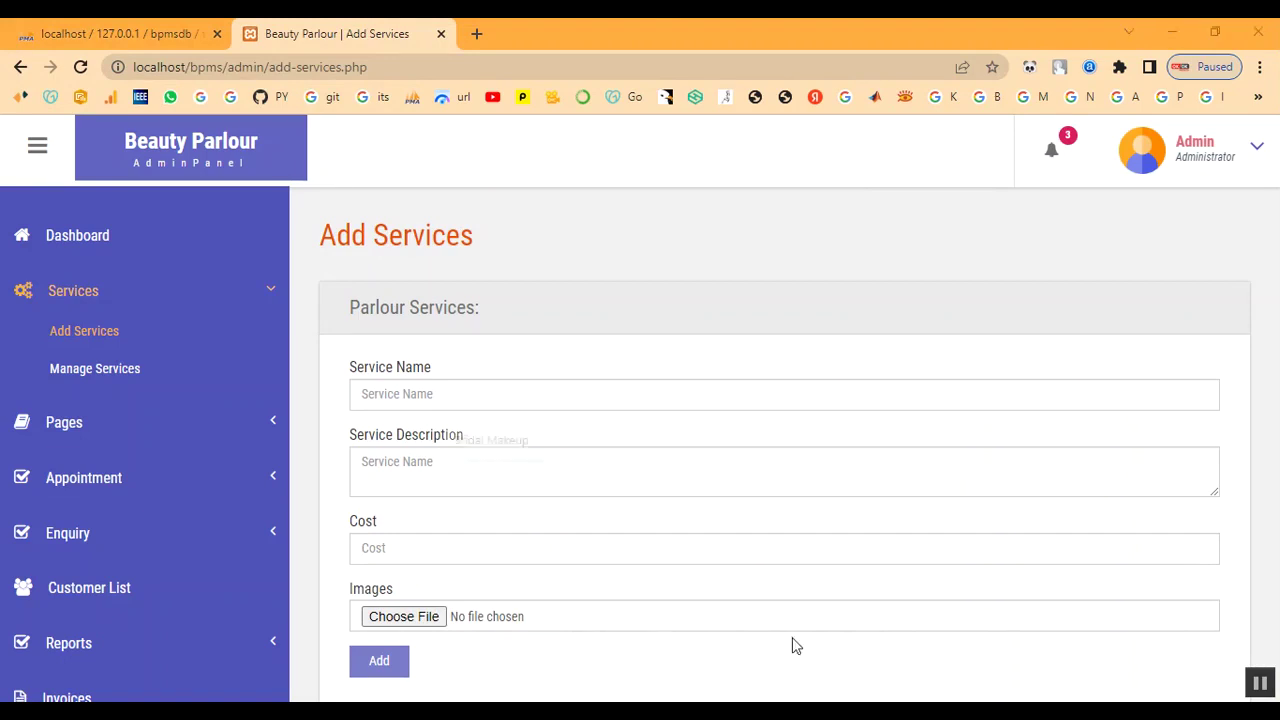
{"action": "left_click", "coordinate": [468, 391]}
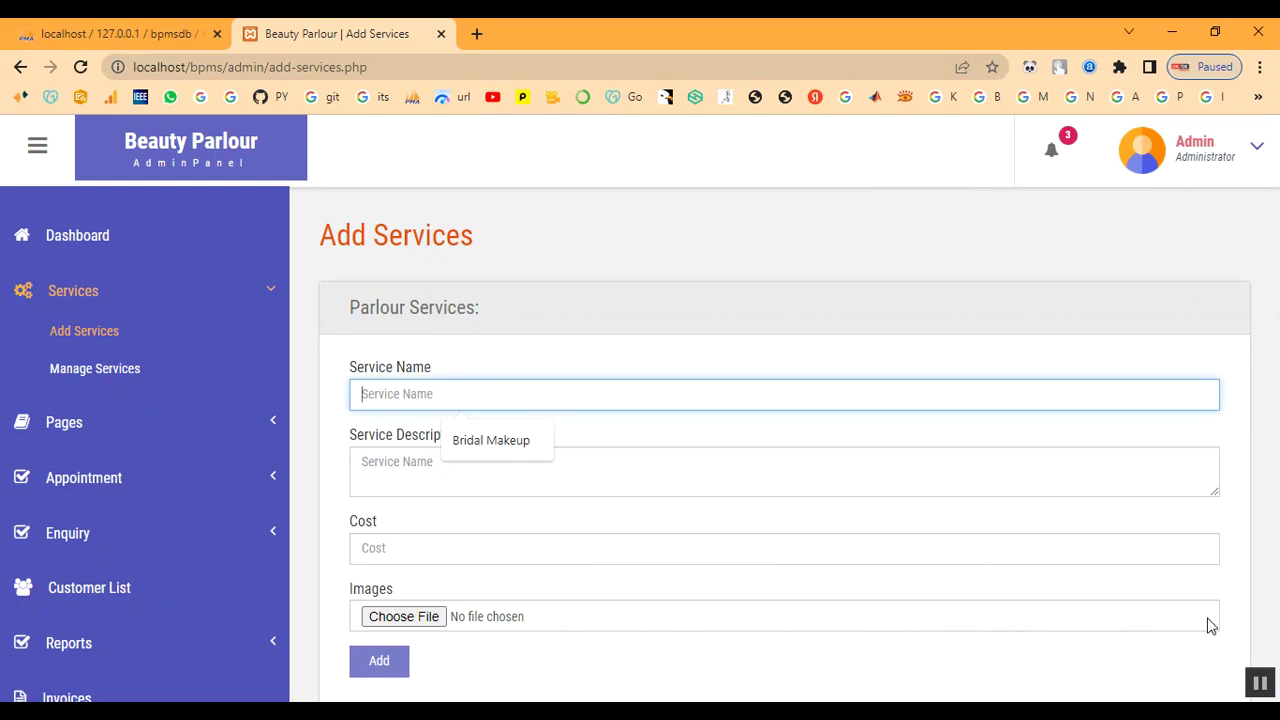
{"action": "type", "text": "Keratin Treatment"}
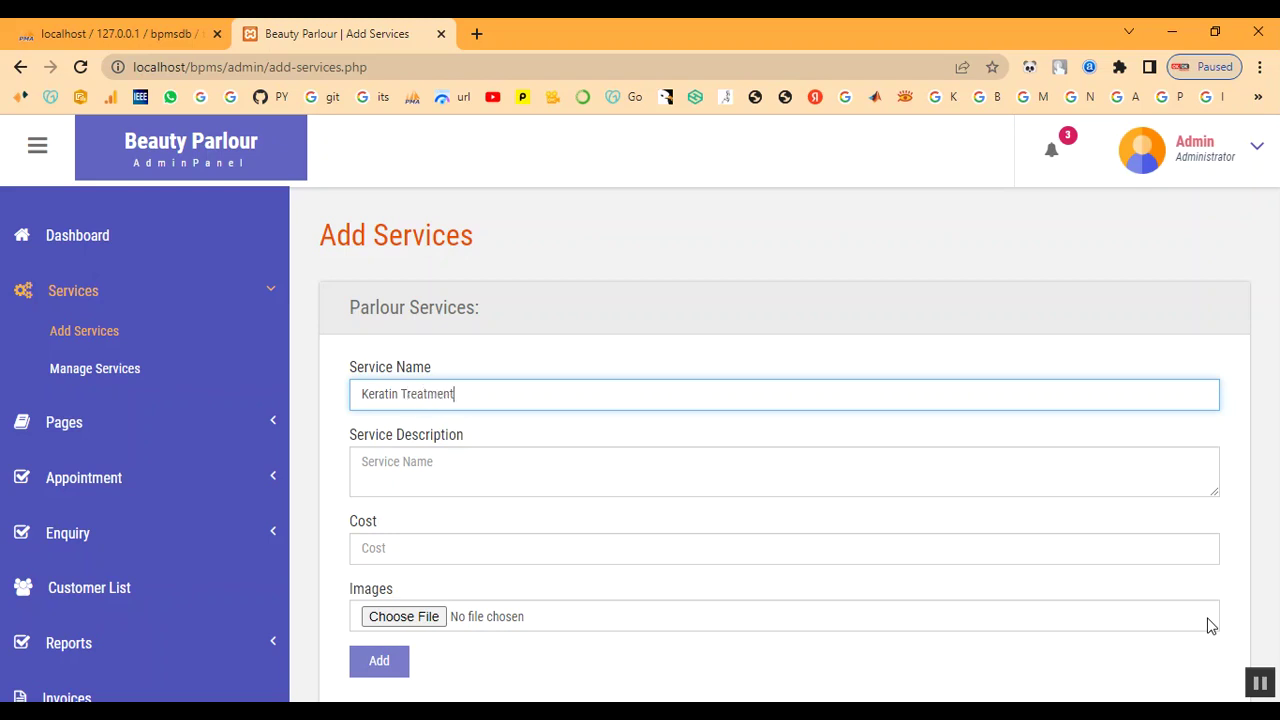
{"action": "key", "text": "Tab"}
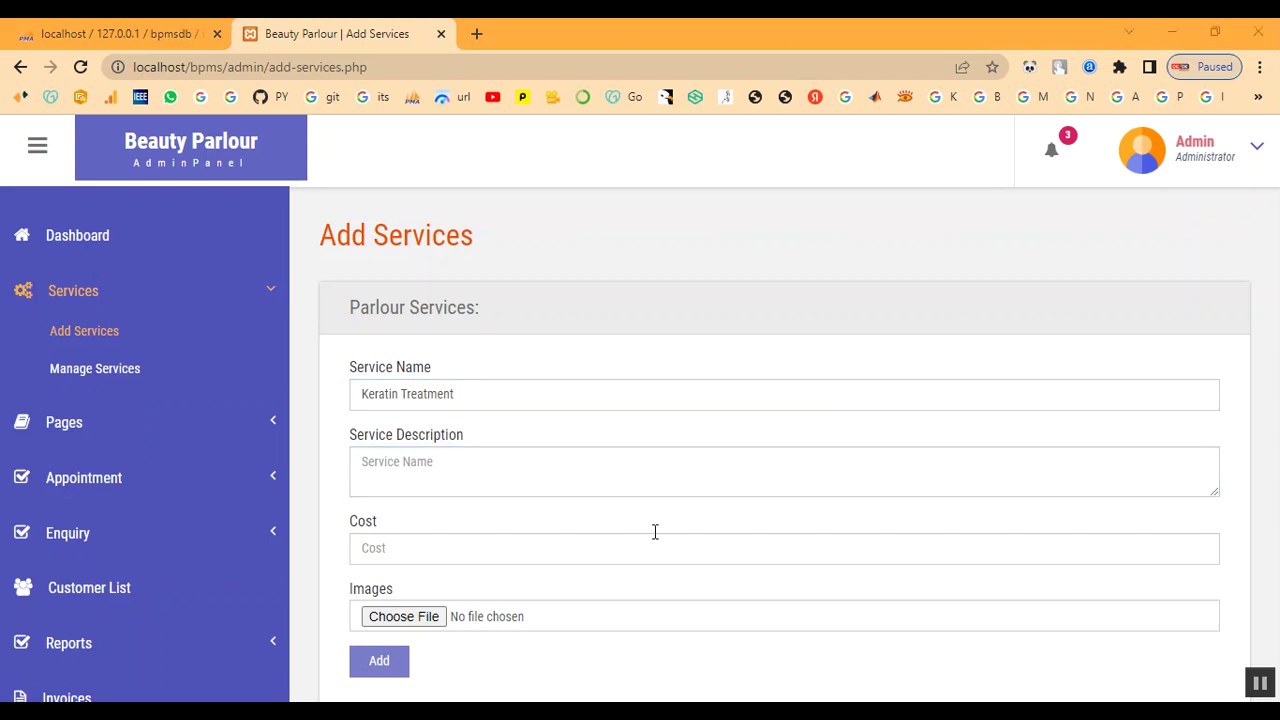
{"action": "left_click", "coordinate": [537, 482]}
{"action": "type", "text": "A keratin hair treatment is a process that helps straighten and smooth frizzy or damaged hair. Keratin is a protein that the body produces naturally. It helps give structure and strength to the hair, skin, and nails."}
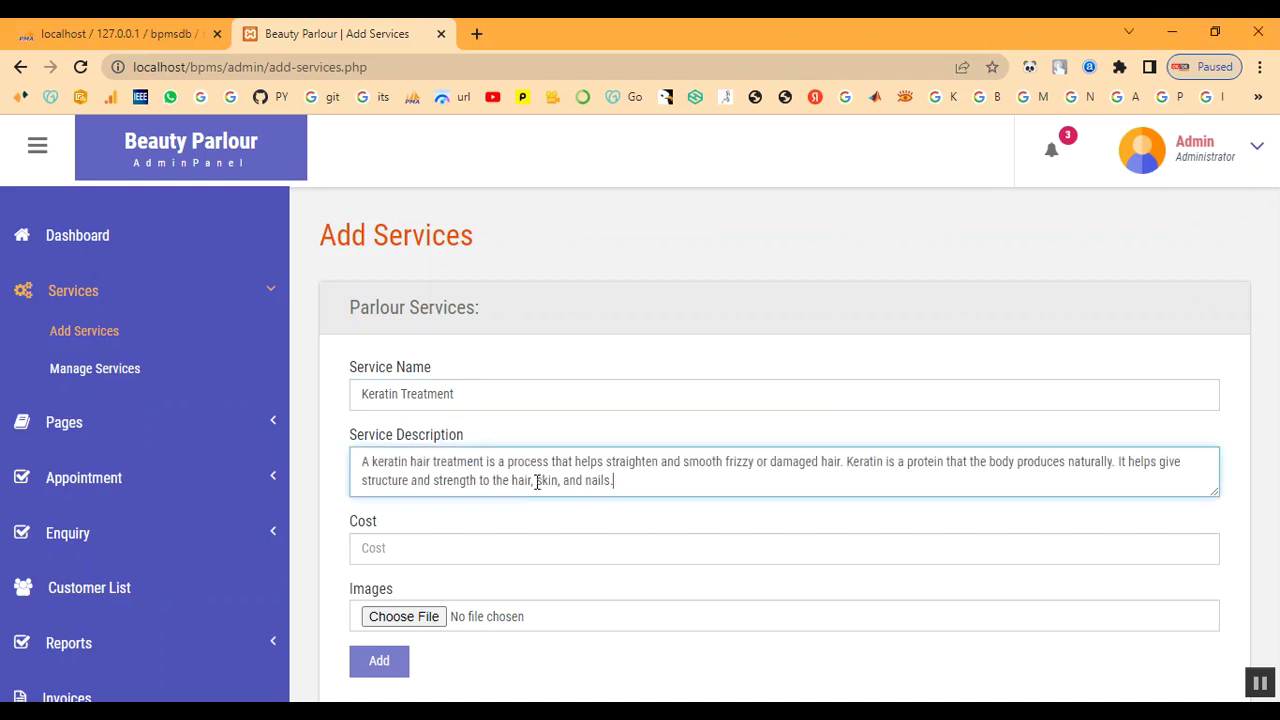
{"action": "left_click", "coordinate": [516, 561]}
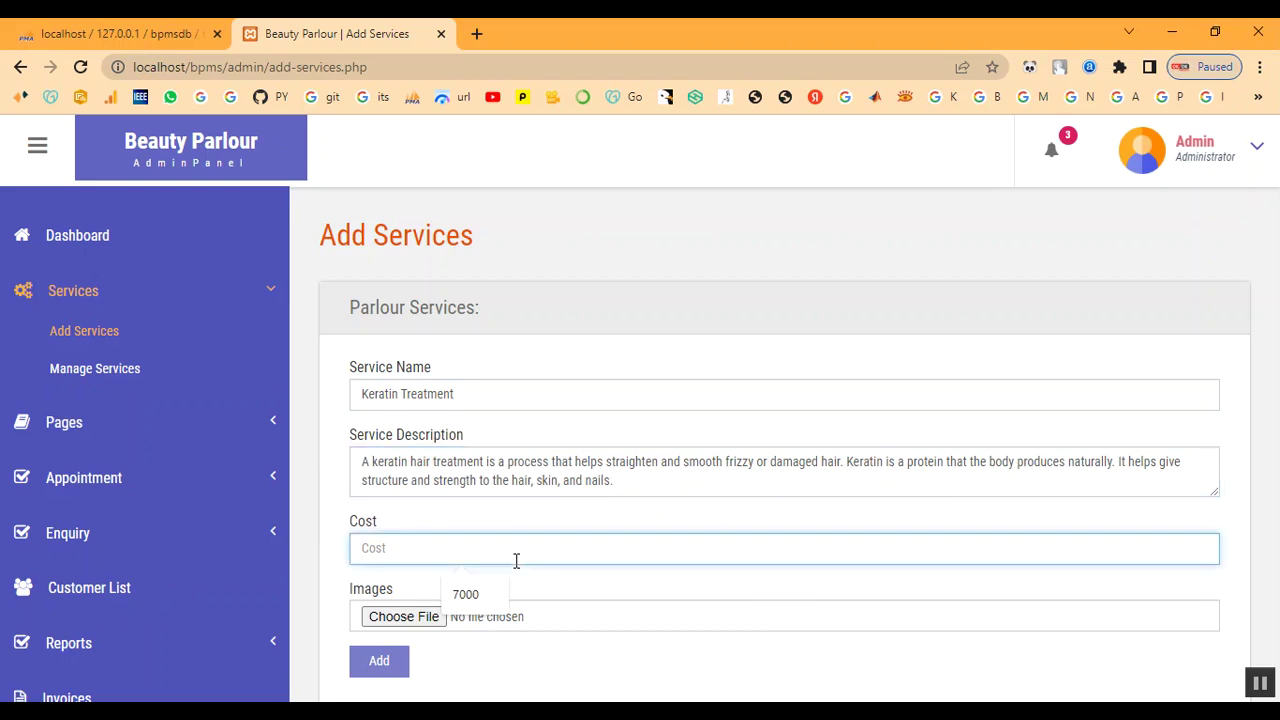
{"action": "type", "text": "2000"}
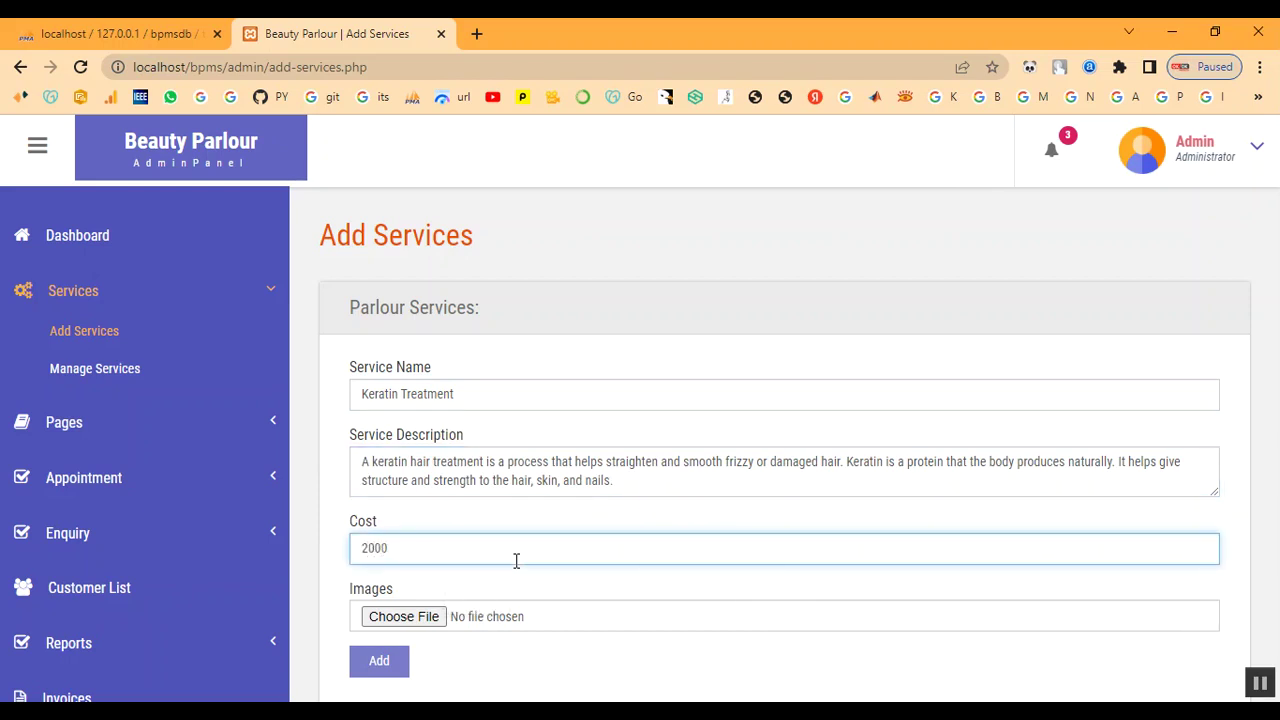
- Attach the download (1).jpg image and add the Keratin Treatment service
{"action": "left_click", "coordinate": [403, 617]}
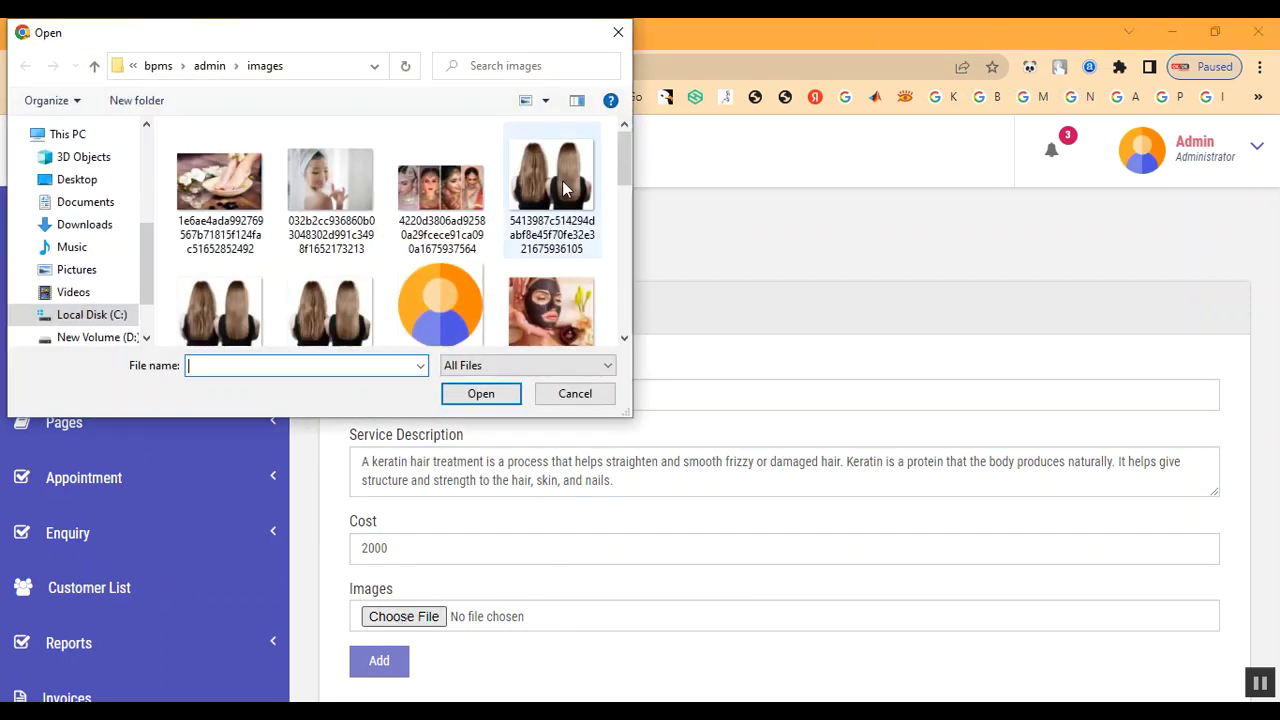
{"action": "scroll", "coordinate": [543, 258], "scroll_direction": "down", "scroll_amount": 5}
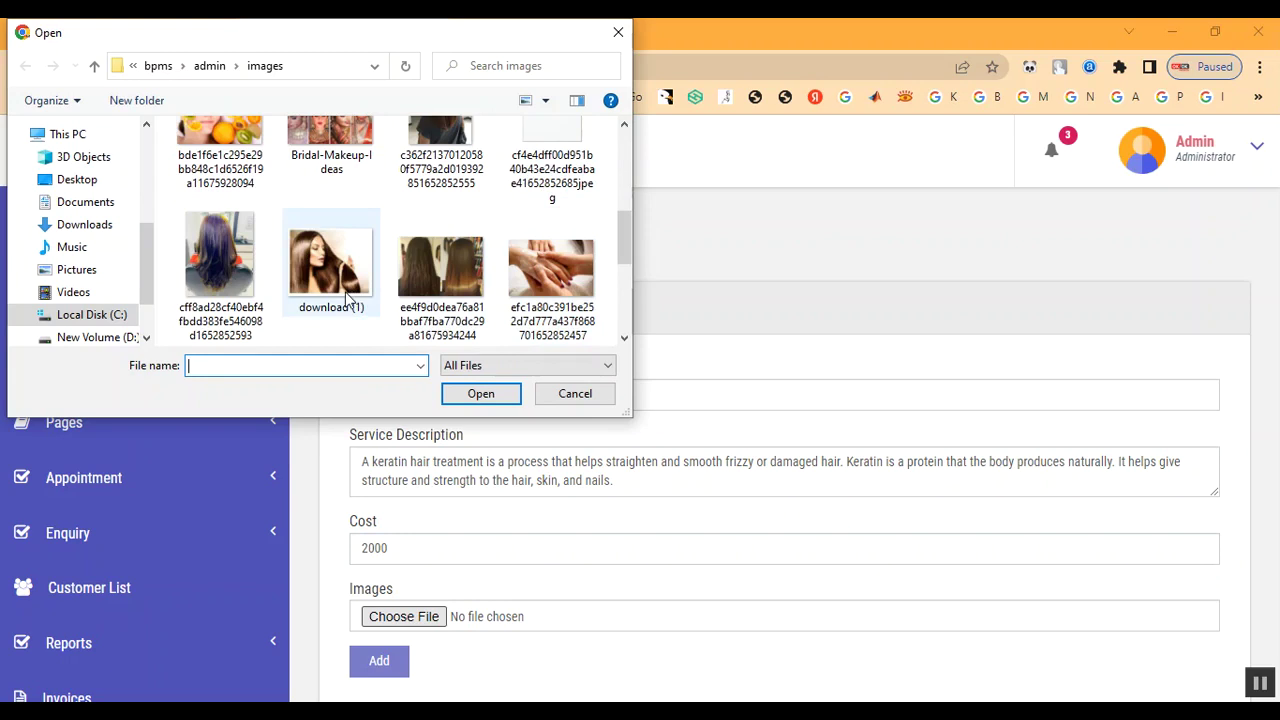
{"action": "double_click", "coordinate": [349, 299]}
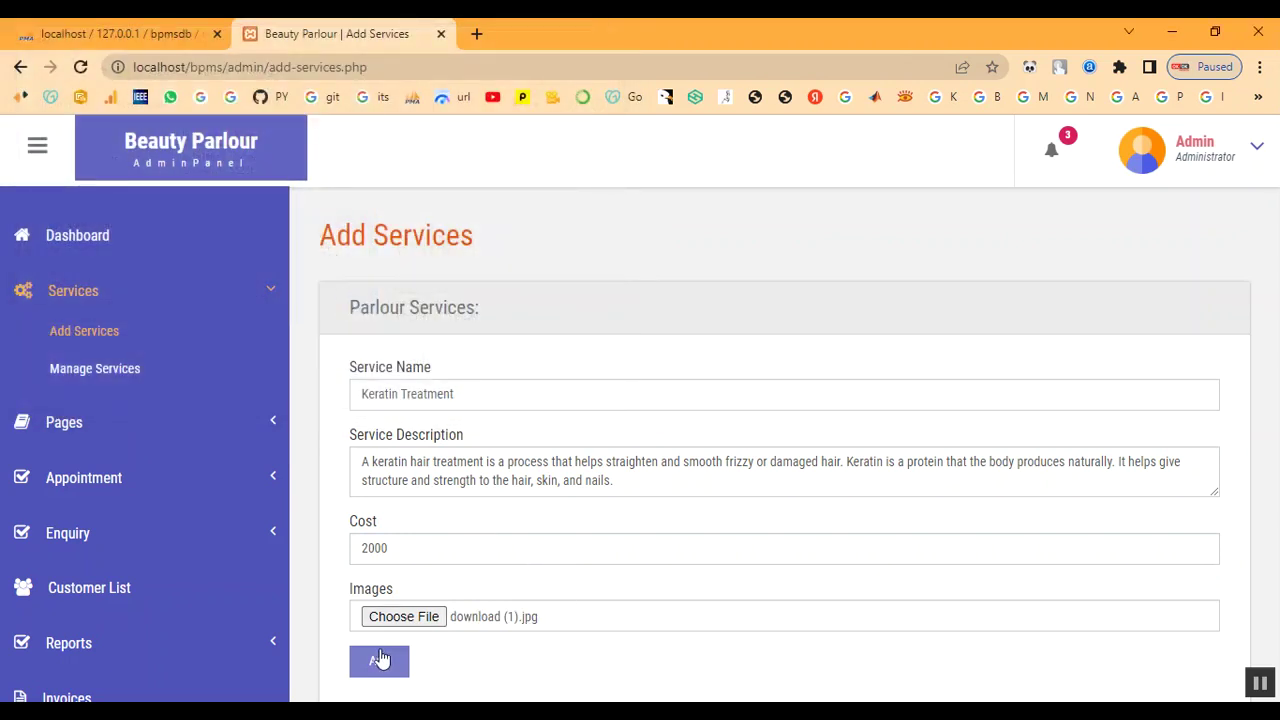
{"action": "left_click", "coordinate": [380, 660]}
- Dismiss the service-added confirmation and check the new entry in the Manage Services table
{"action": "left_click_drag", "start_coordinate": [470, 155], "coordinate": [586, 146]}
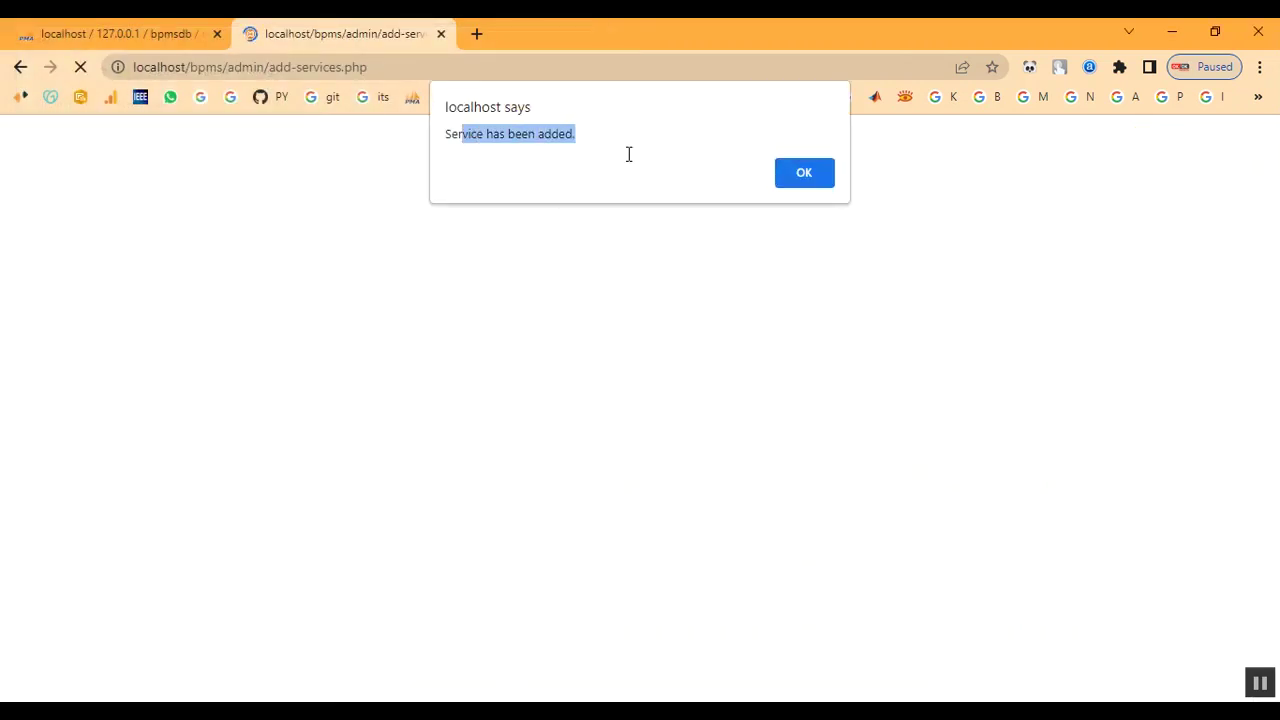
{"action": "left_click", "coordinate": [819, 184]}
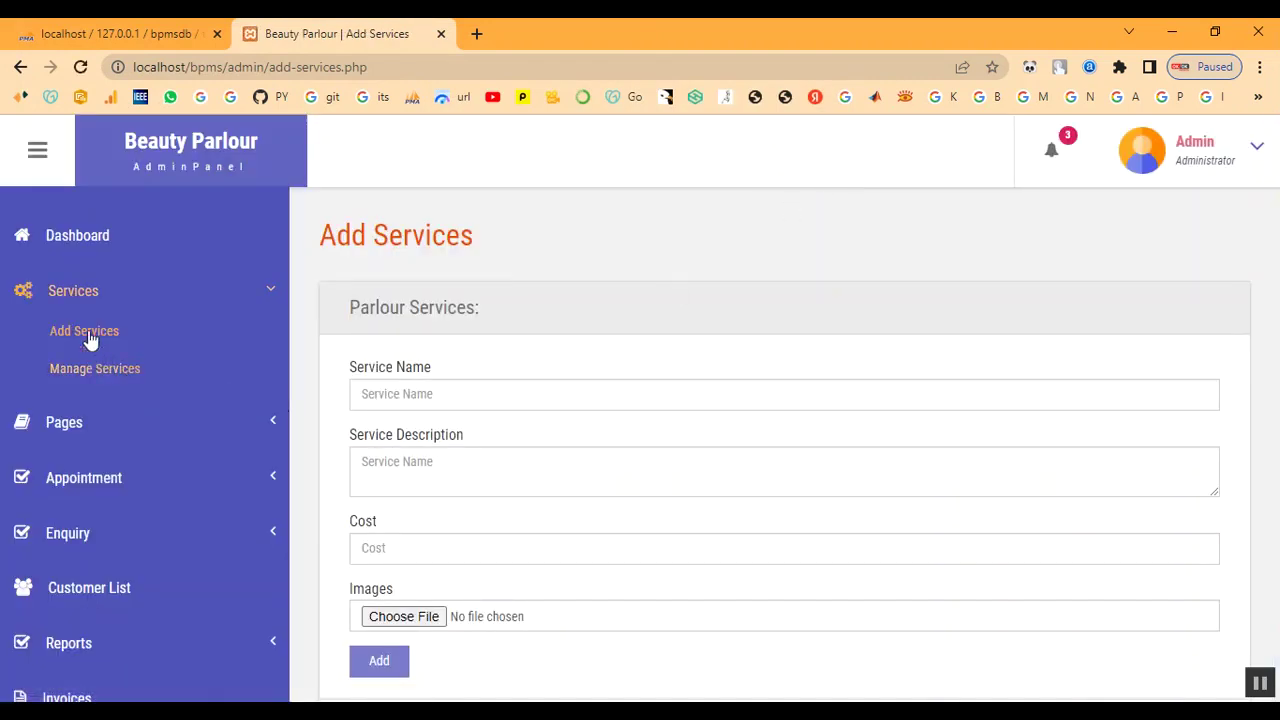
{"action": "left_click", "coordinate": [84, 369]}
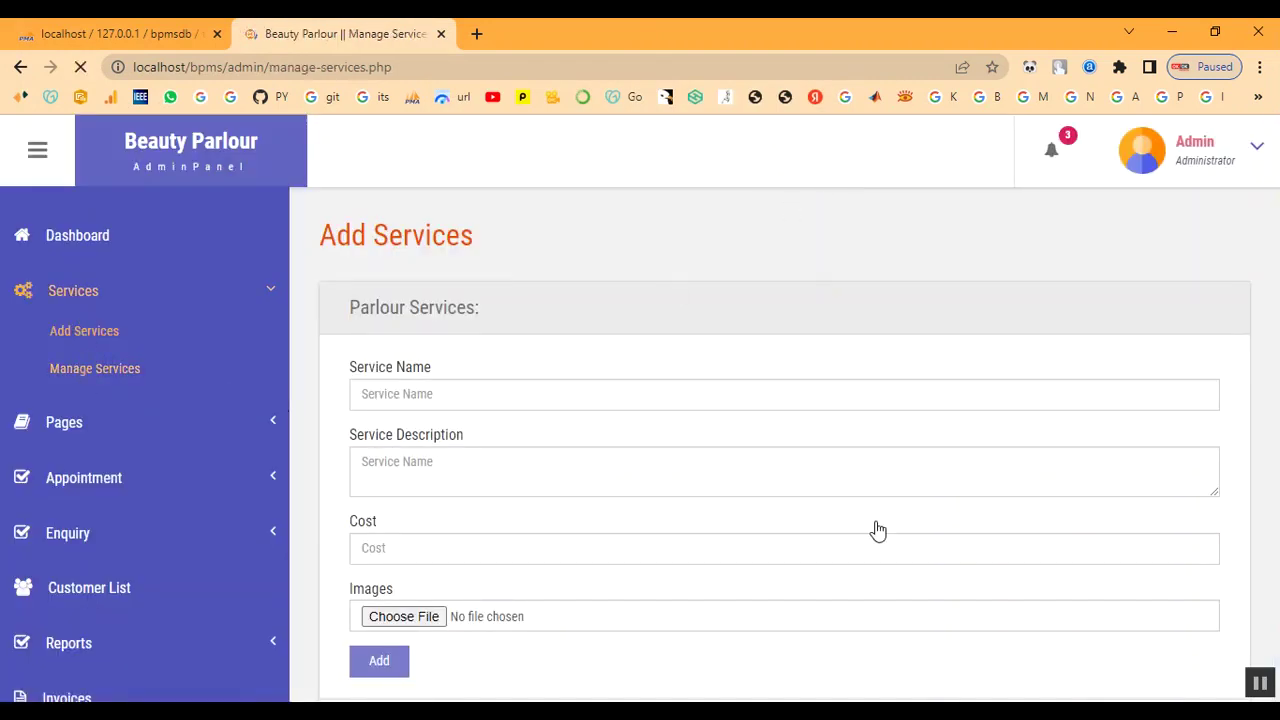
{"action": "scroll", "coordinate": [877, 531], "scroll_direction": "down", "scroll_amount": 3}
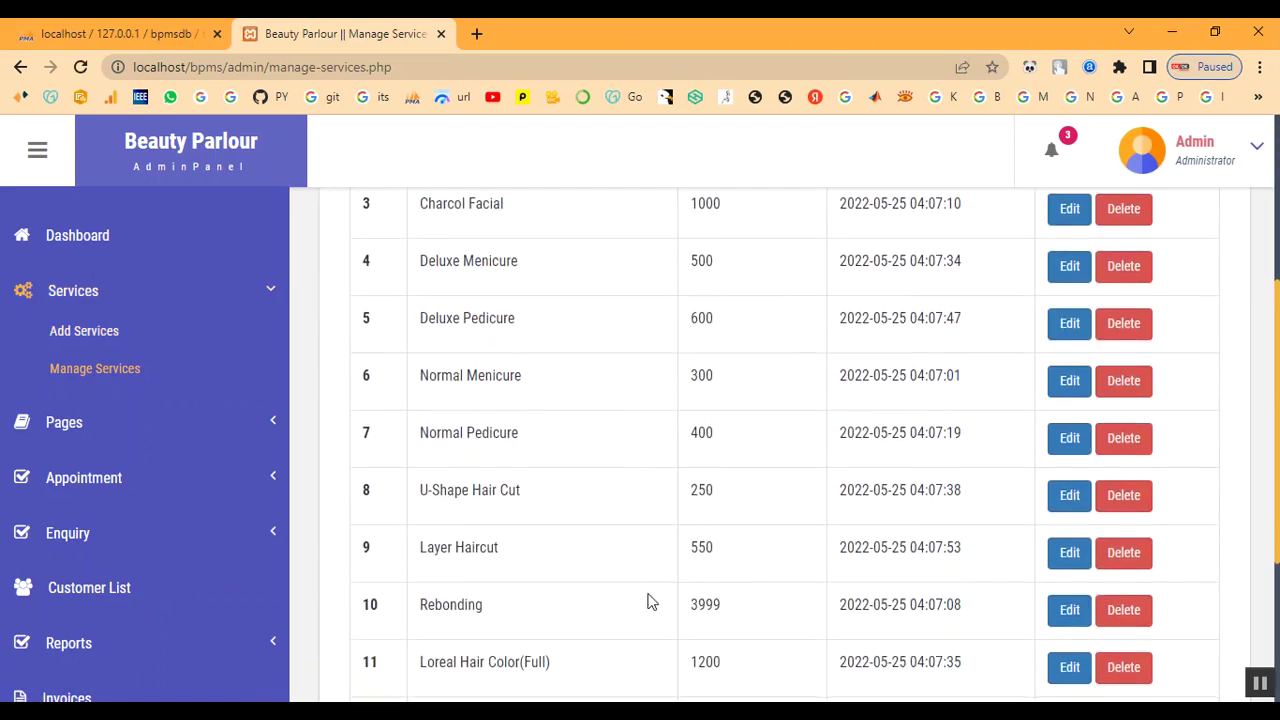
{"action": "scroll", "coordinate": [620, 605], "scroll_direction": "down", "scroll_amount": 3}
{"action": "left_click_drag", "start_coordinate": [419, 564], "coordinate": [962, 572]}
{"action": "scroll", "coordinate": [103, 289], "scroll_direction": "up", "scroll_amount": 2}
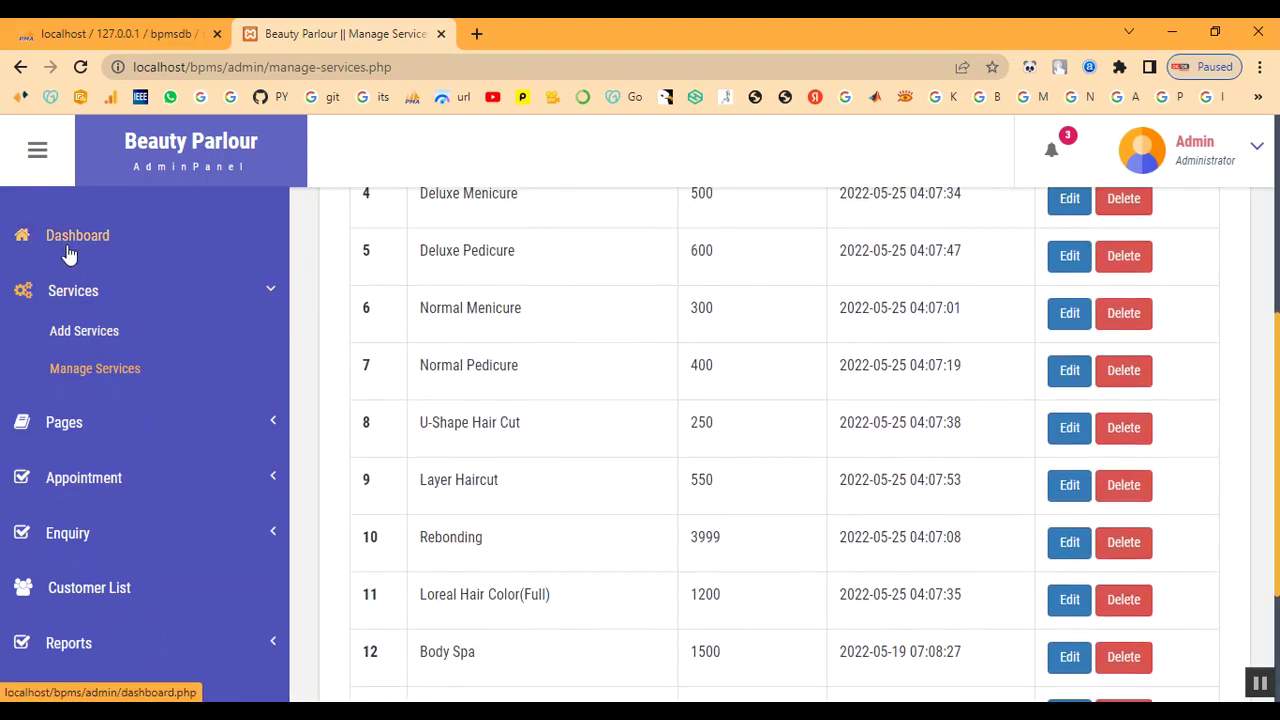
- View the All Appointment list and then the Customer List
{"action": "left_click", "coordinate": [93, 484]}
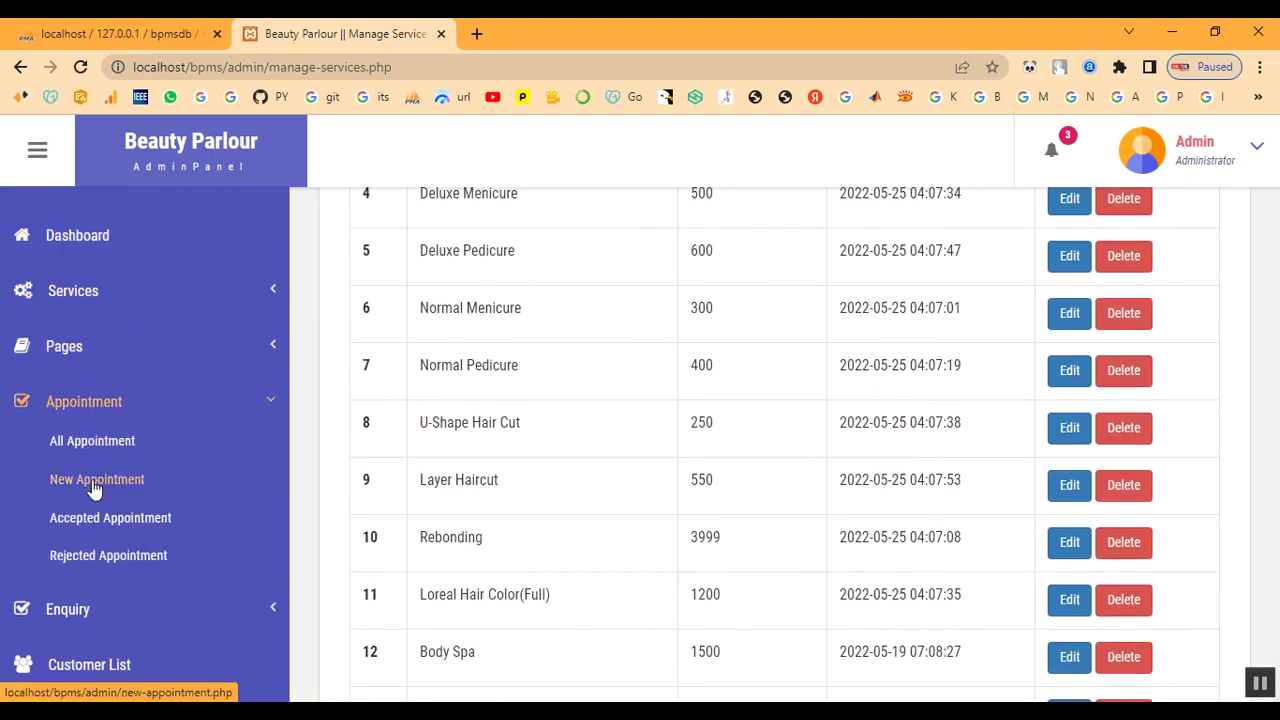
{"action": "left_click", "coordinate": [93, 446]}
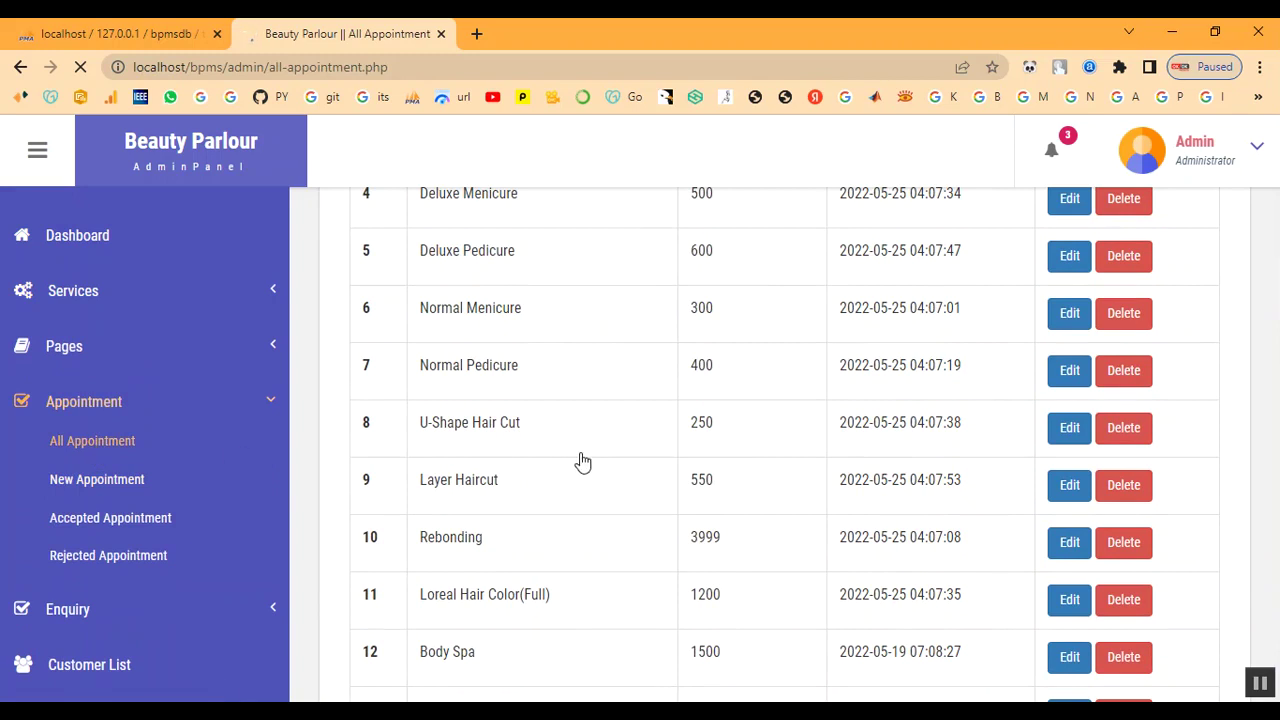
{"action": "scroll", "coordinate": [583, 461], "scroll_direction": "down", "scroll_amount": 5}
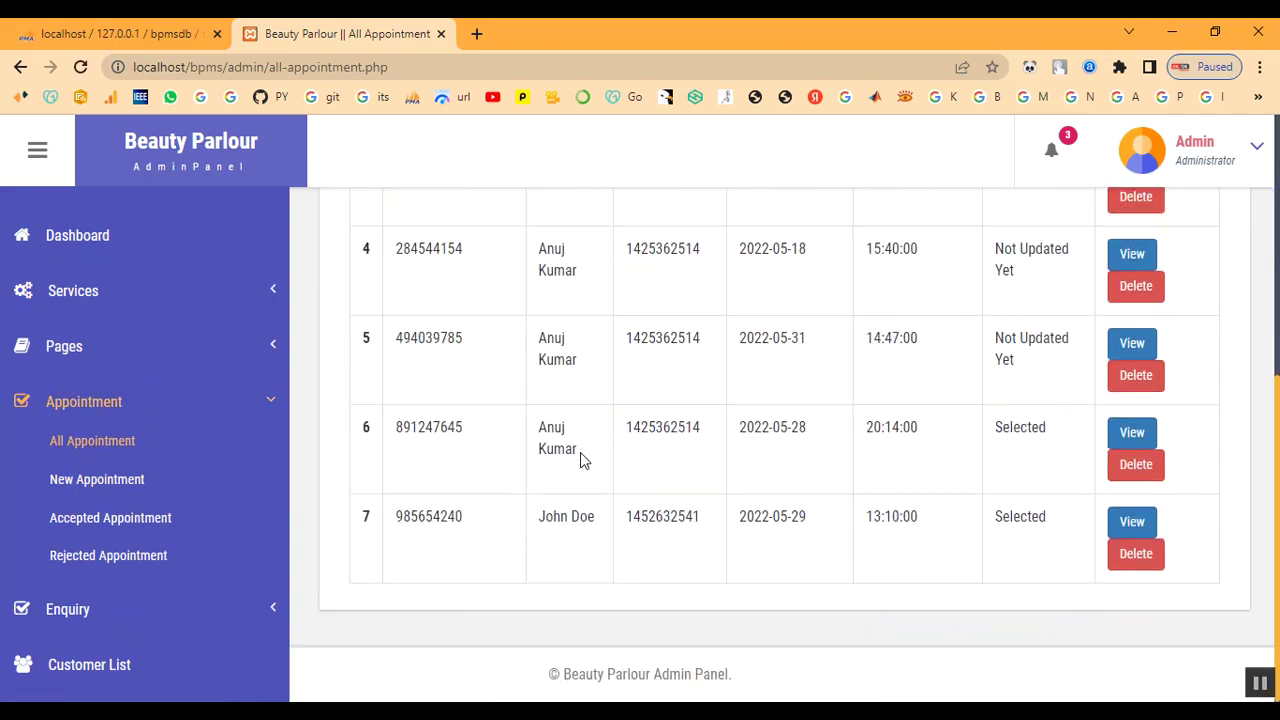
{"action": "left_click", "coordinate": [83, 410]}
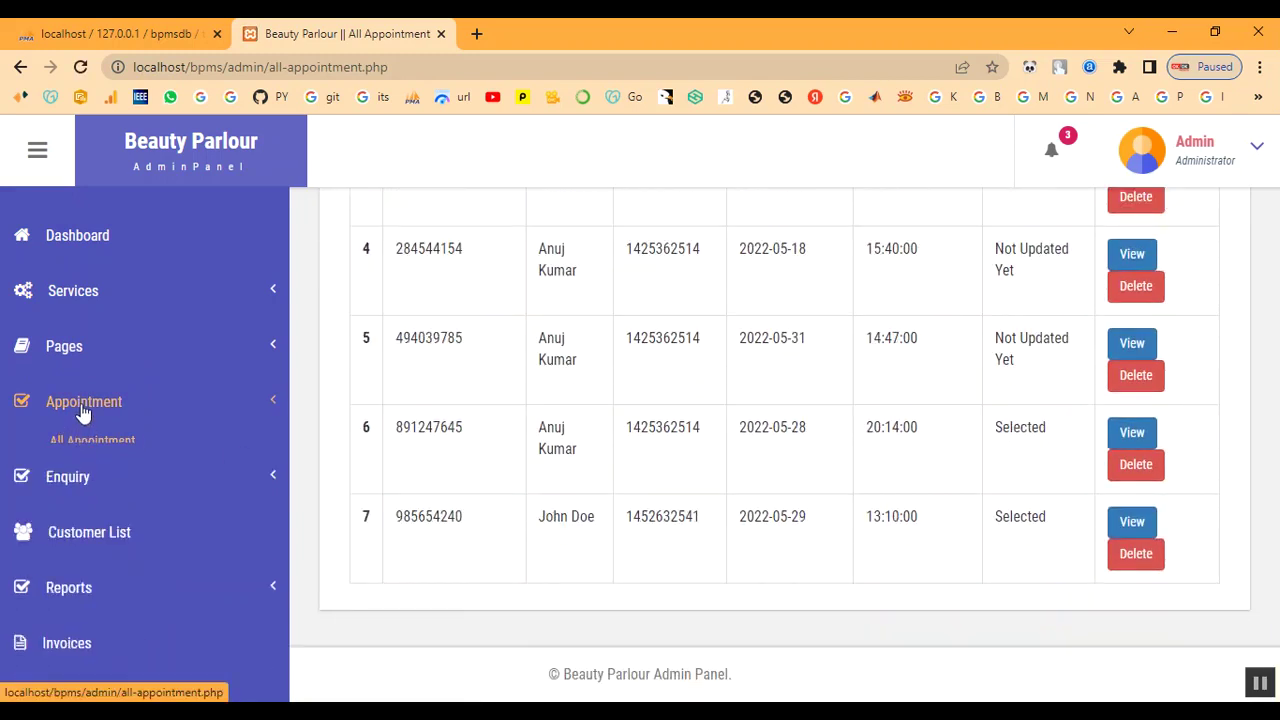
{"action": "left_click", "coordinate": [100, 512]}
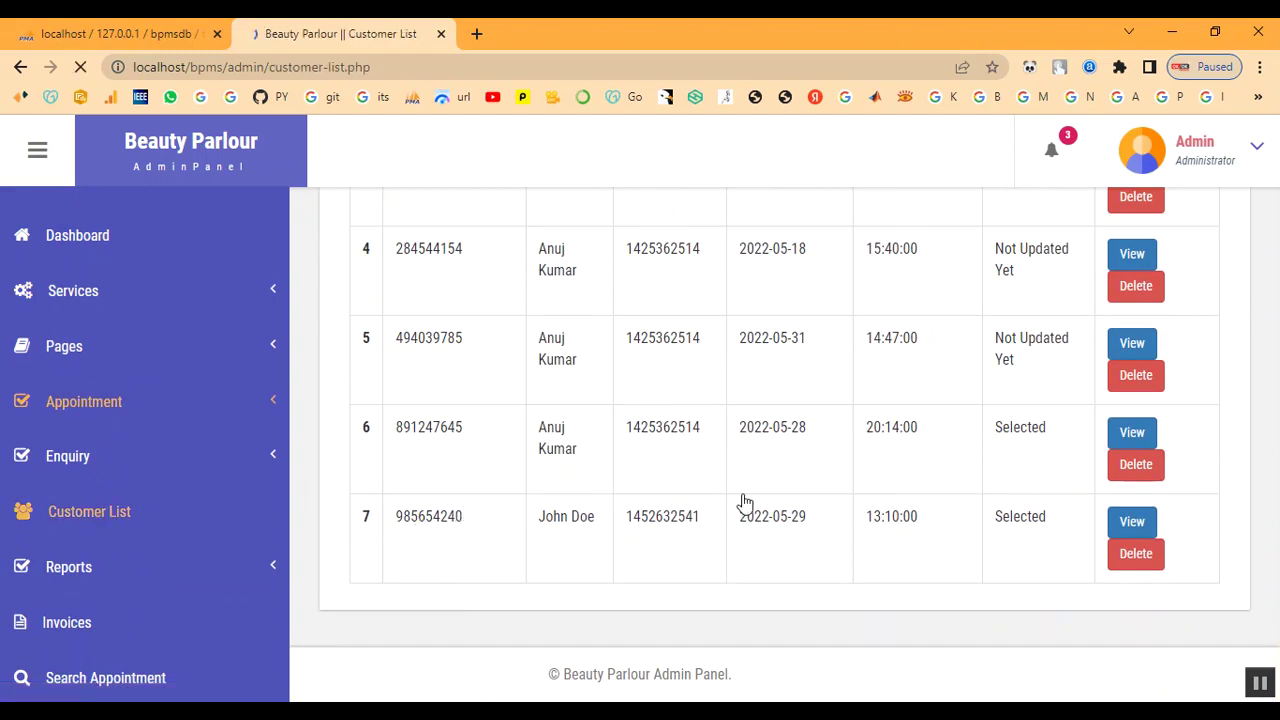
{"action": "scroll", "coordinate": [600, 560], "scroll_direction": "down", "scroll_amount": 5}
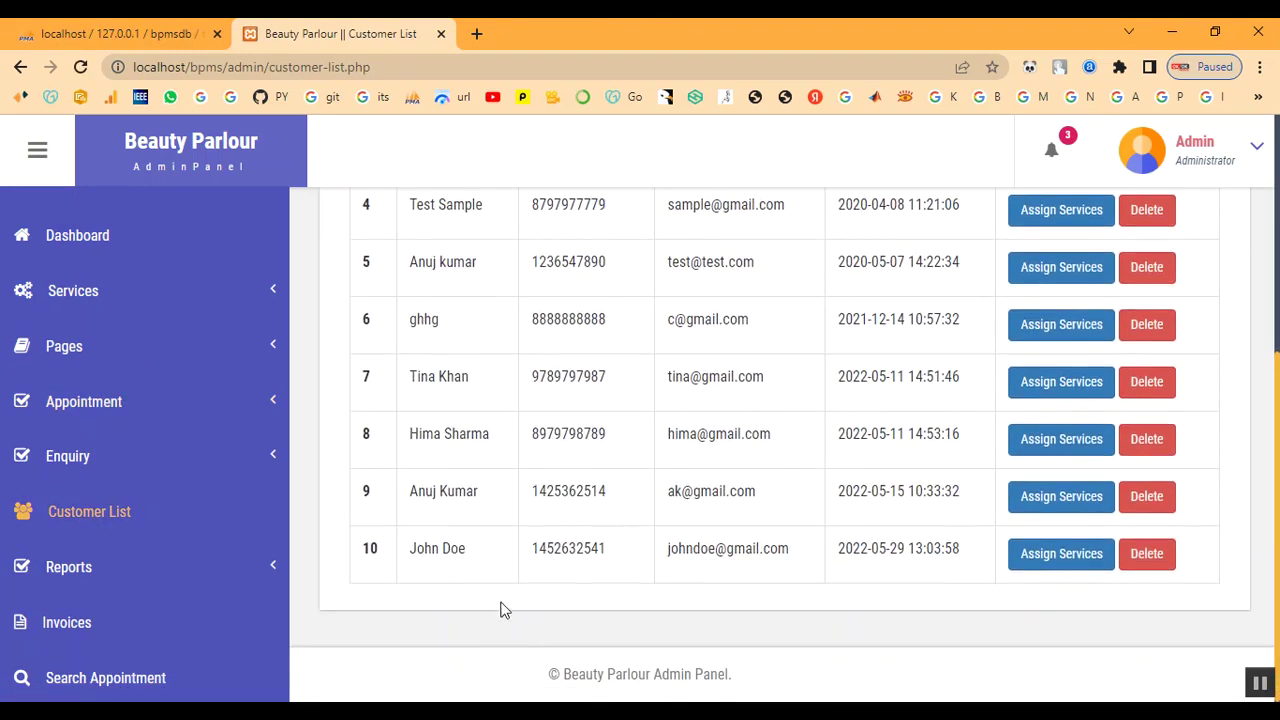
{"action": "scroll", "coordinate": [791, 540], "scroll_direction": "up", "scroll_amount": 5}
- Log out of the admin panel and return to the public home page
{"action": "left_click", "coordinate": [1185, 160]}
{"action": "left_click", "coordinate": [1176, 276]}
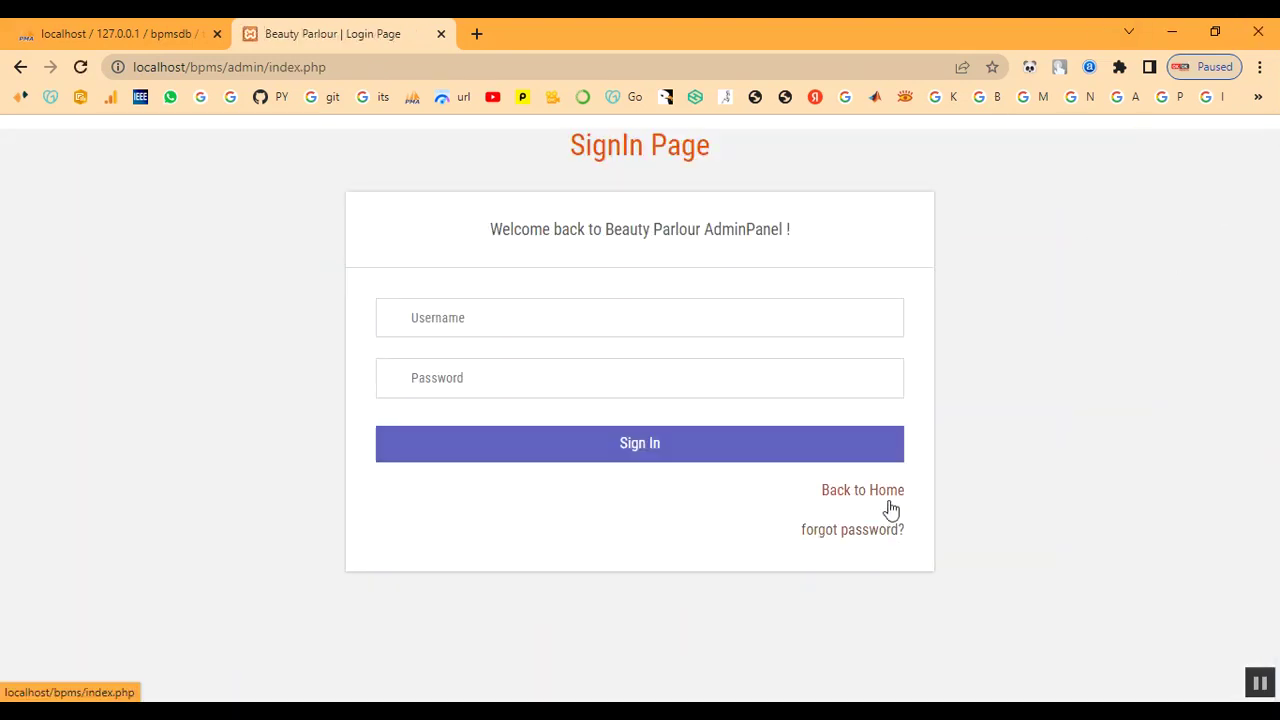
{"action": "left_click", "coordinate": [887, 503]}
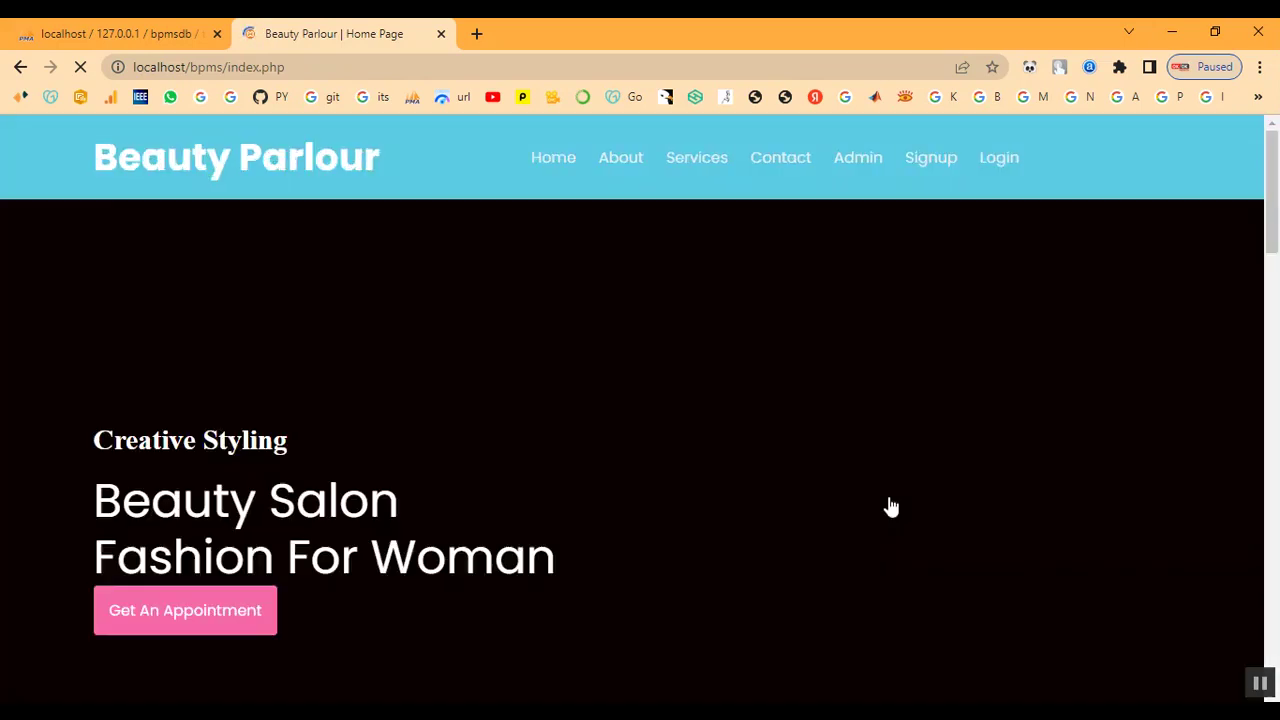
- Open the public Services page and find the new Keratin Treatment card at ₹2000
{"action": "scroll", "coordinate": [687, 441], "scroll_direction": "down", "scroll_amount": 3}
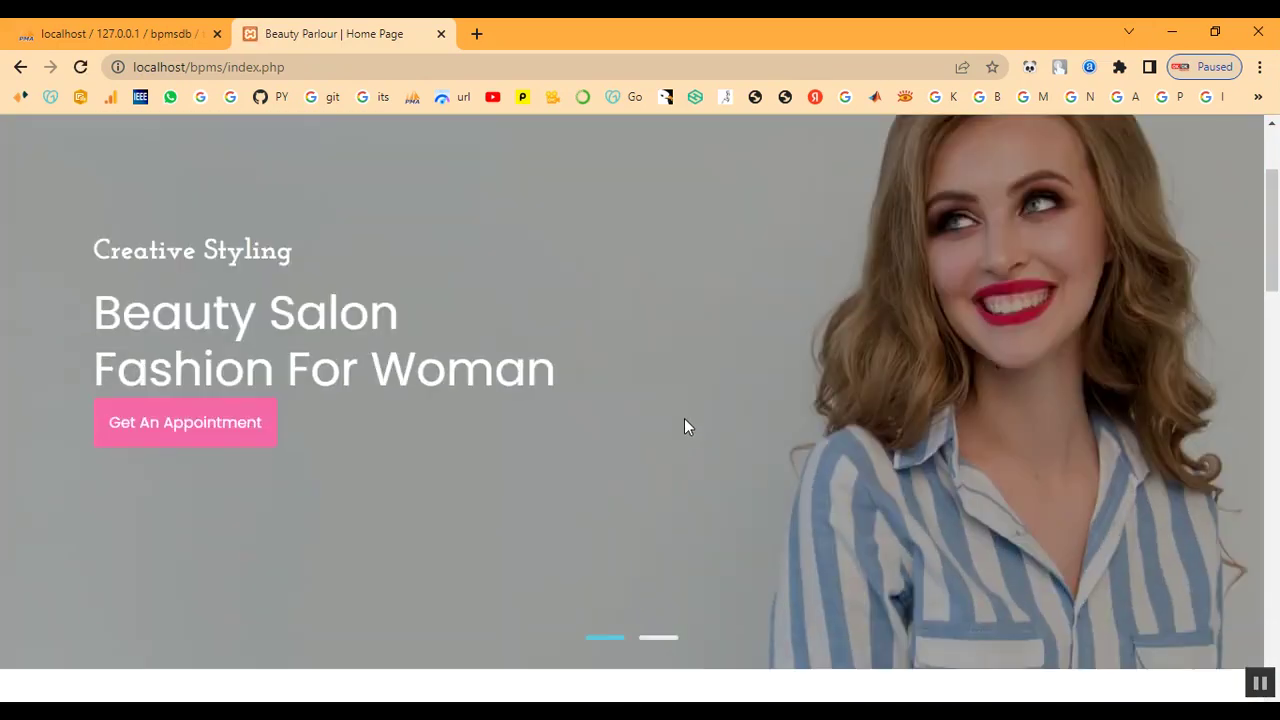
{"action": "scroll", "coordinate": [684, 420], "scroll_direction": "up", "scroll_amount": 3}
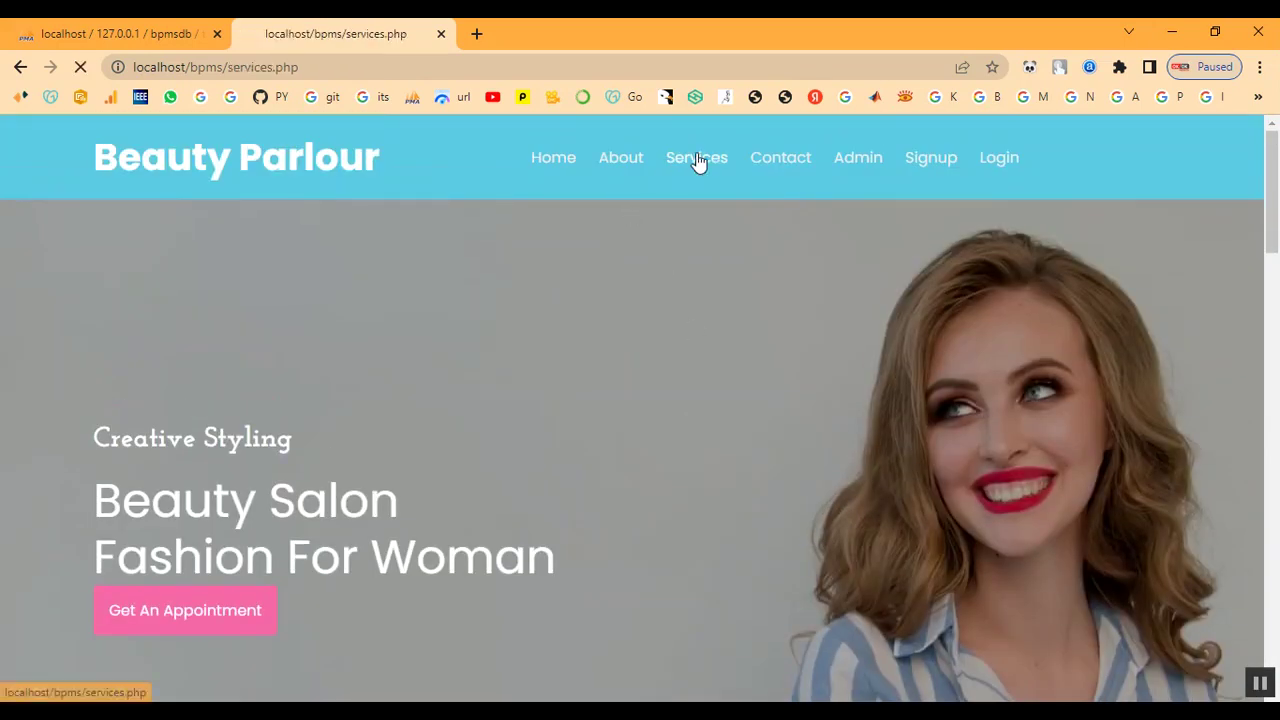
{"action": "left_click", "coordinate": [697, 159]}
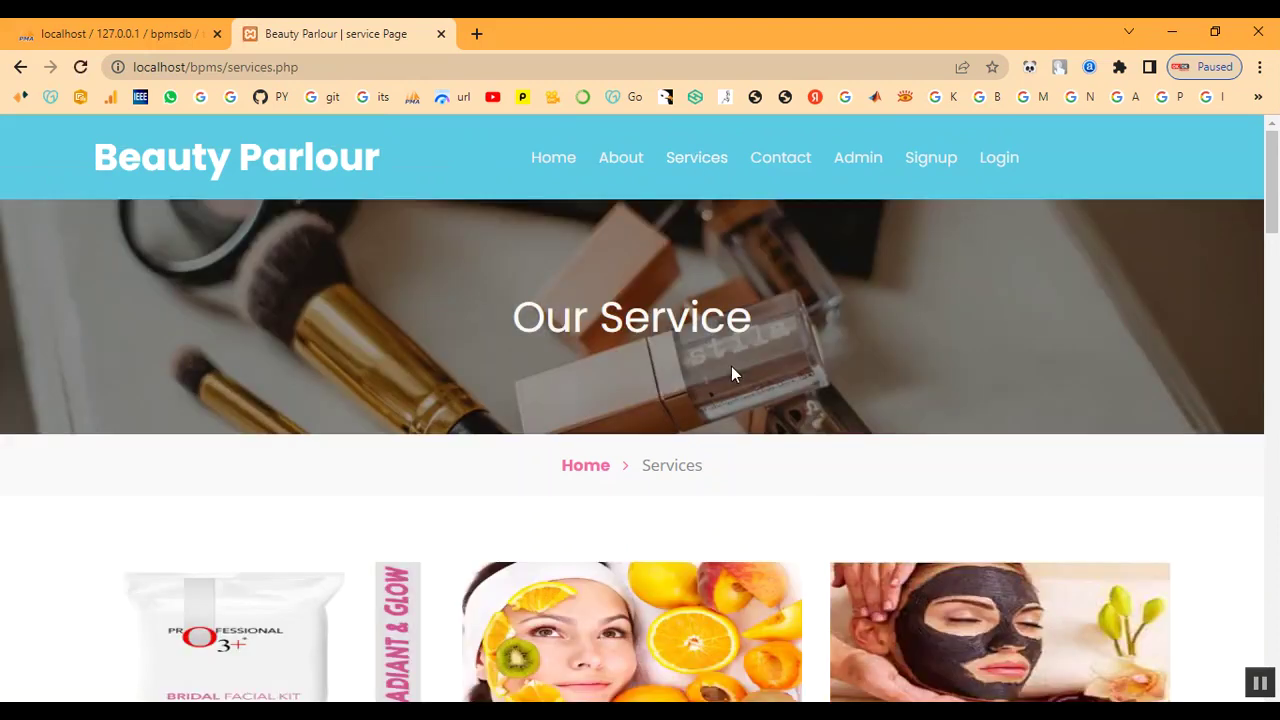
{"action": "scroll", "coordinate": [731, 374], "scroll_direction": "down", "scroll_amount": 6}
{"action": "scroll", "coordinate": [731, 374], "scroll_direction": "down", "scroll_amount": 12}
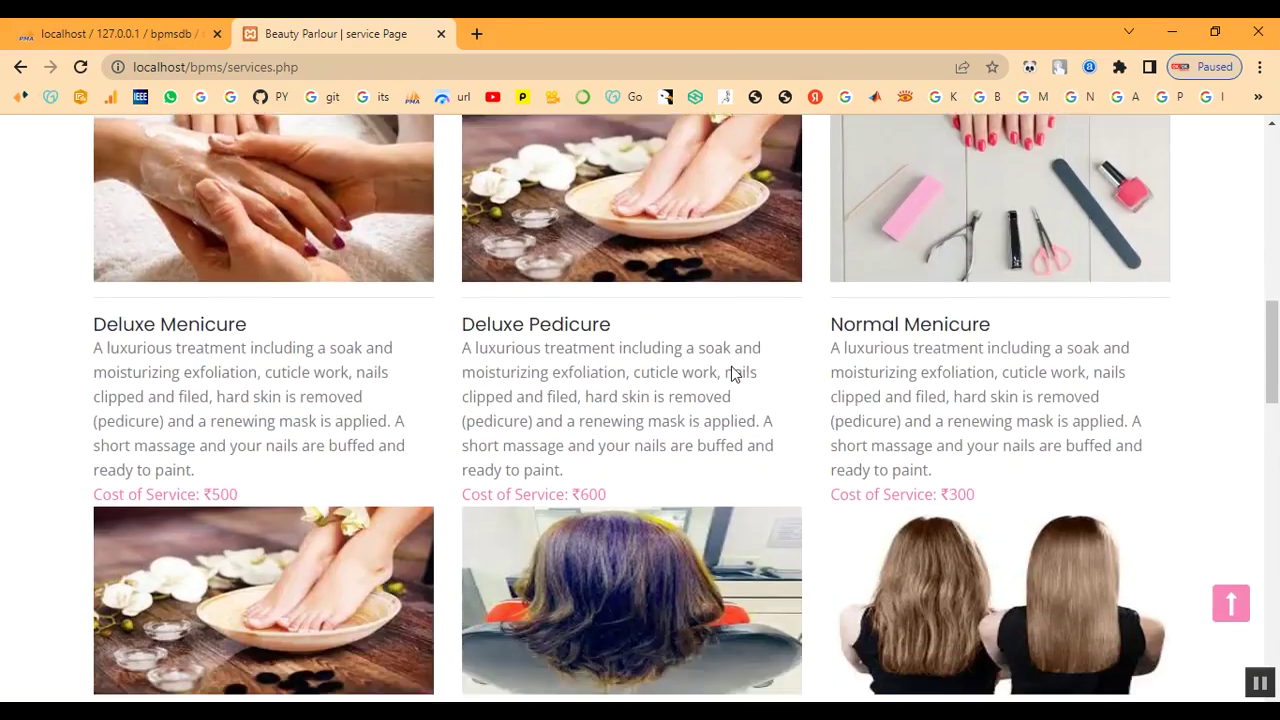
{"action": "scroll", "coordinate": [731, 374], "scroll_direction": "down", "scroll_amount": 3}
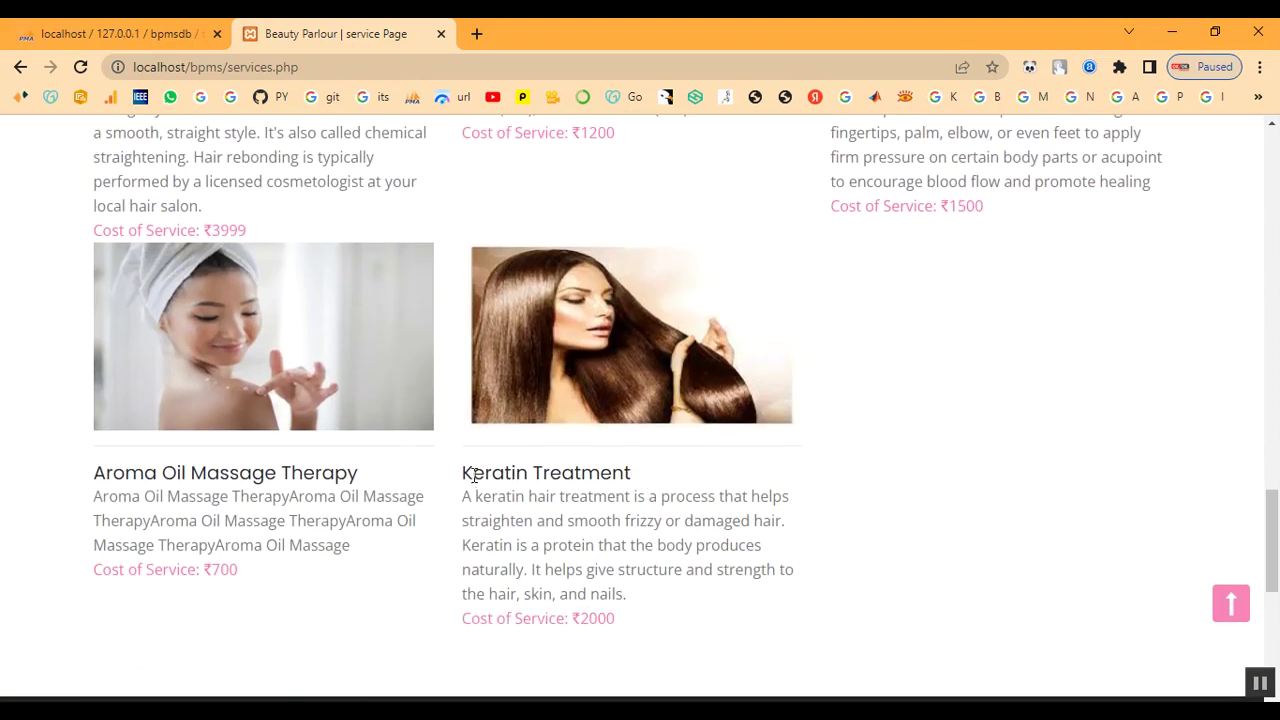
{"action": "left_click_drag", "start_coordinate": [462, 480], "coordinate": [680, 612]}
{"action": "left_click", "coordinate": [990, 578]}
{"action": "scroll", "coordinate": [945, 459], "scroll_direction": "up", "scroll_amount": 2}
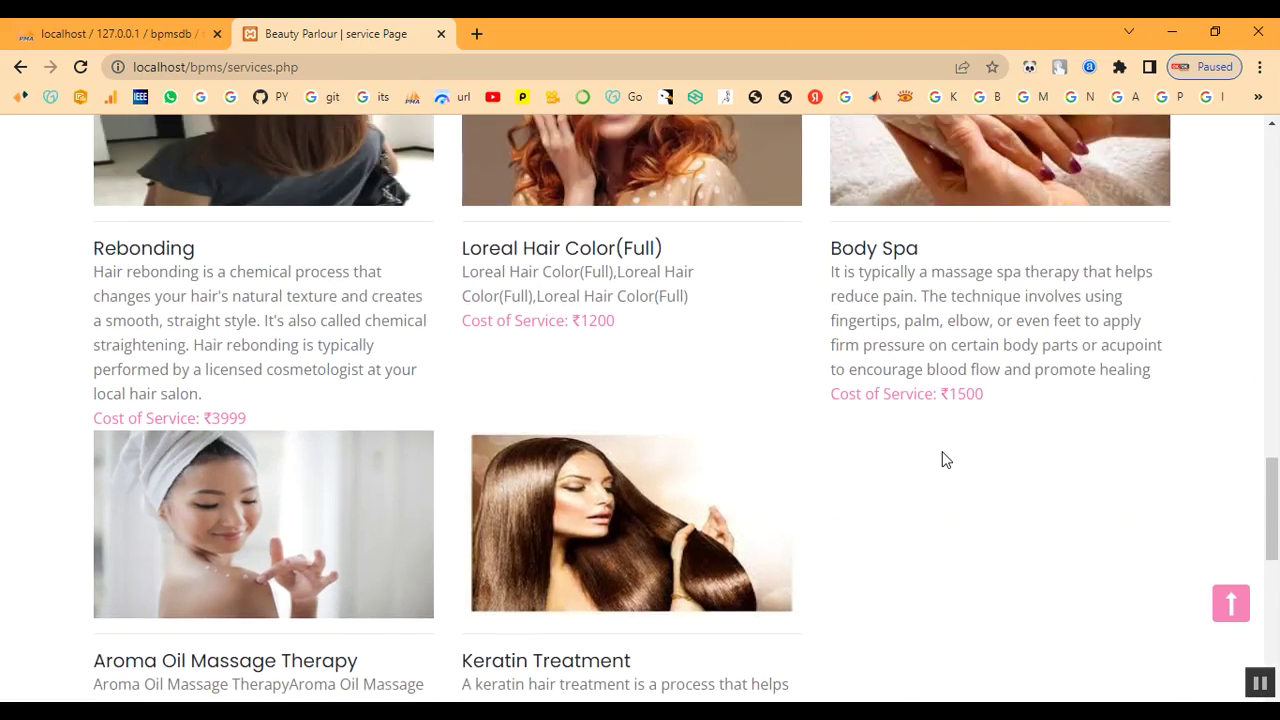
{"action": "scroll", "coordinate": [943, 457], "scroll_direction": "down", "scroll_amount": 5}
{"action": "scroll", "coordinate": [945, 459], "scroll_direction": "up", "scroll_amount": 12}
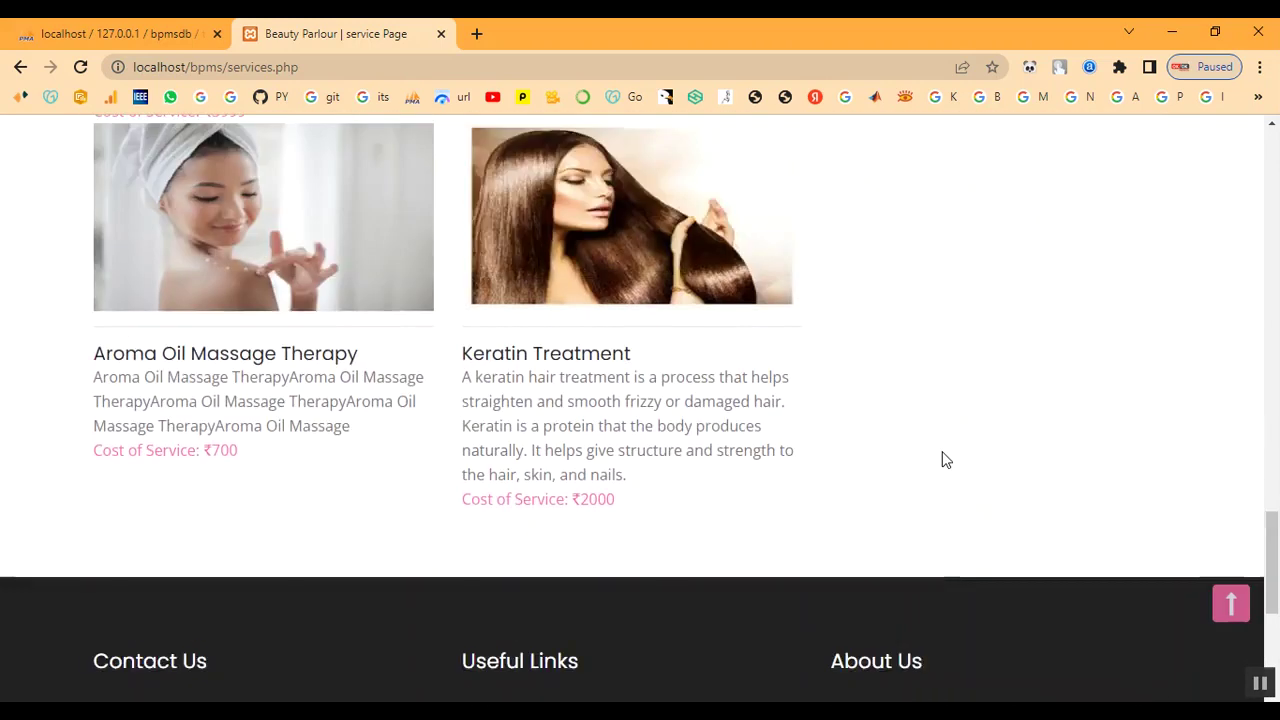
{"action": "scroll", "coordinate": [942, 458], "scroll_direction": "up", "scroll_amount": 8}
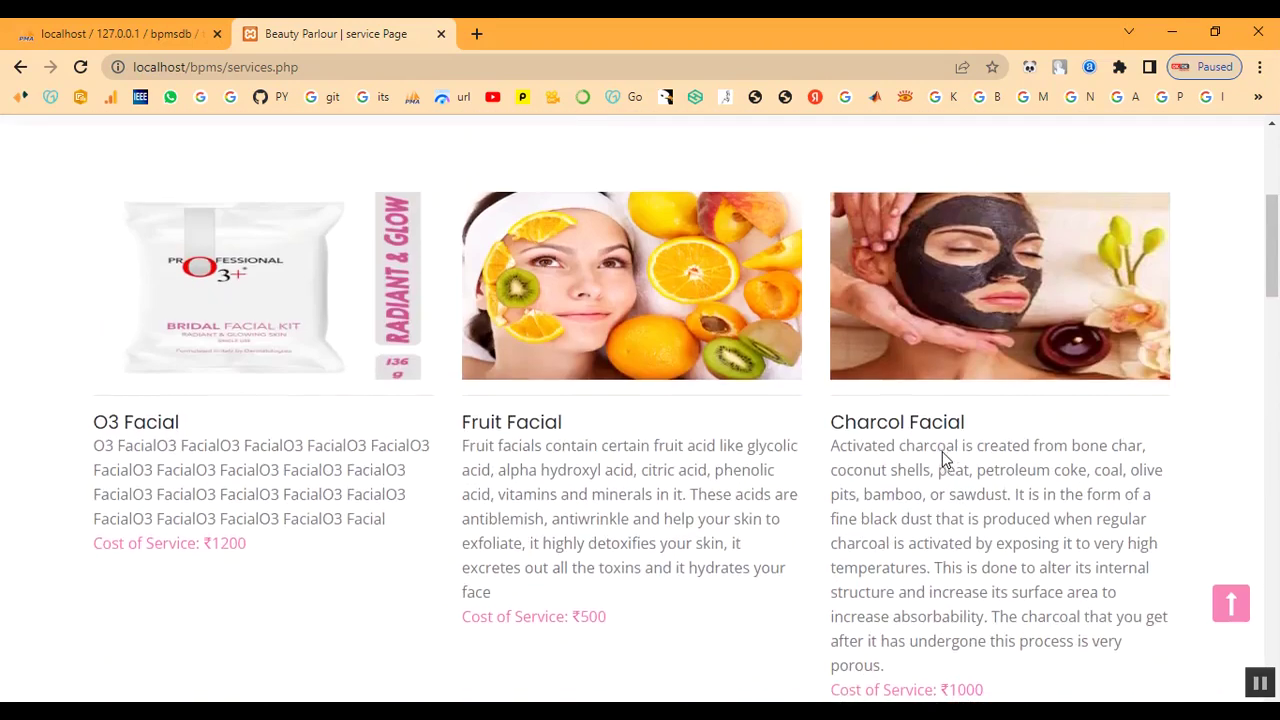
- On the Signup page, fill in the customer's first name, last name, mobile number and e-mail
{"action": "left_click", "coordinate": [946, 169]}
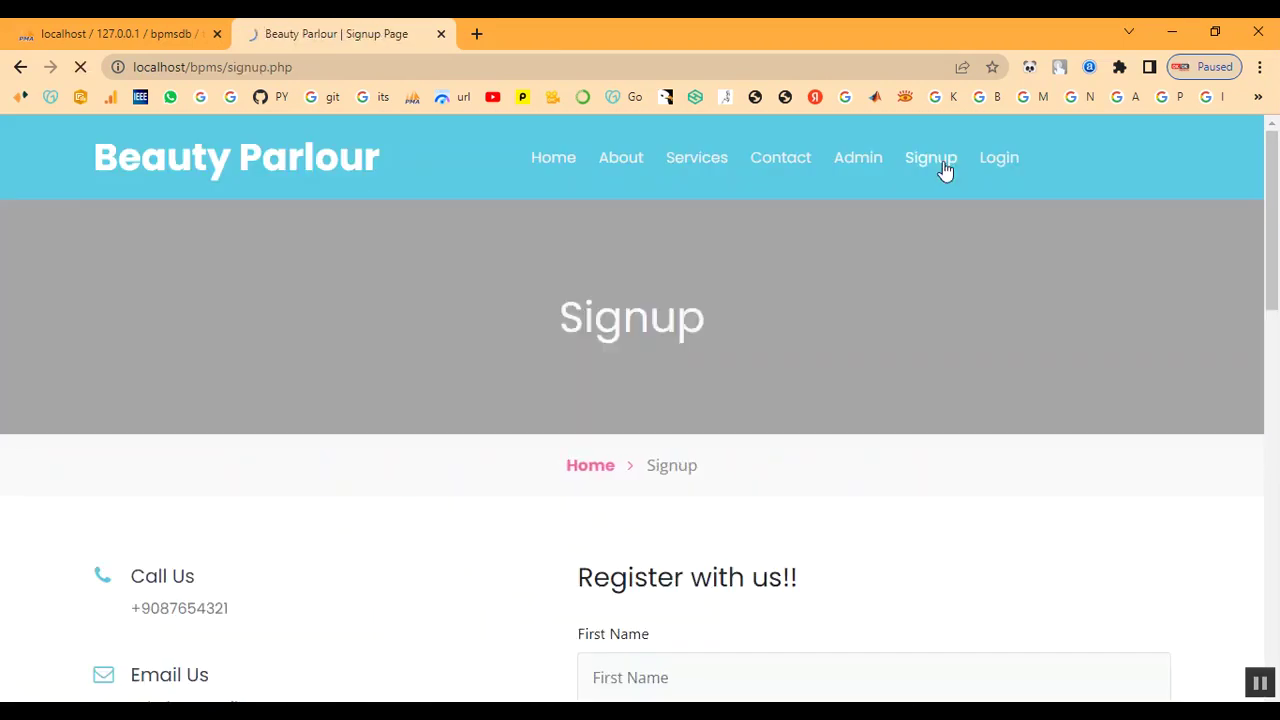
{"action": "scroll", "coordinate": [594, 397], "scroll_direction": "down", "scroll_amount": 4}
{"action": "left_click", "coordinate": [655, 309]}
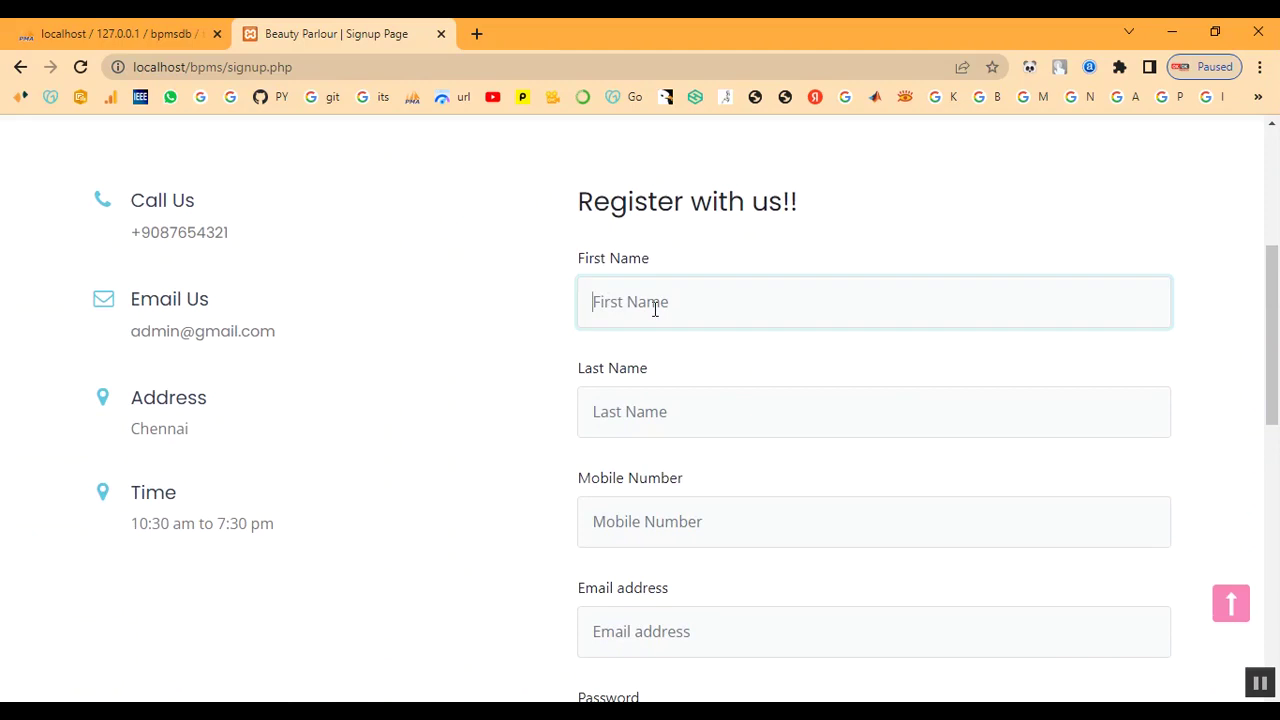
{"action": "type", "text": "abi"}
{"action": "key", "text": "Tab"}
{"action": "type", "text": "a"}
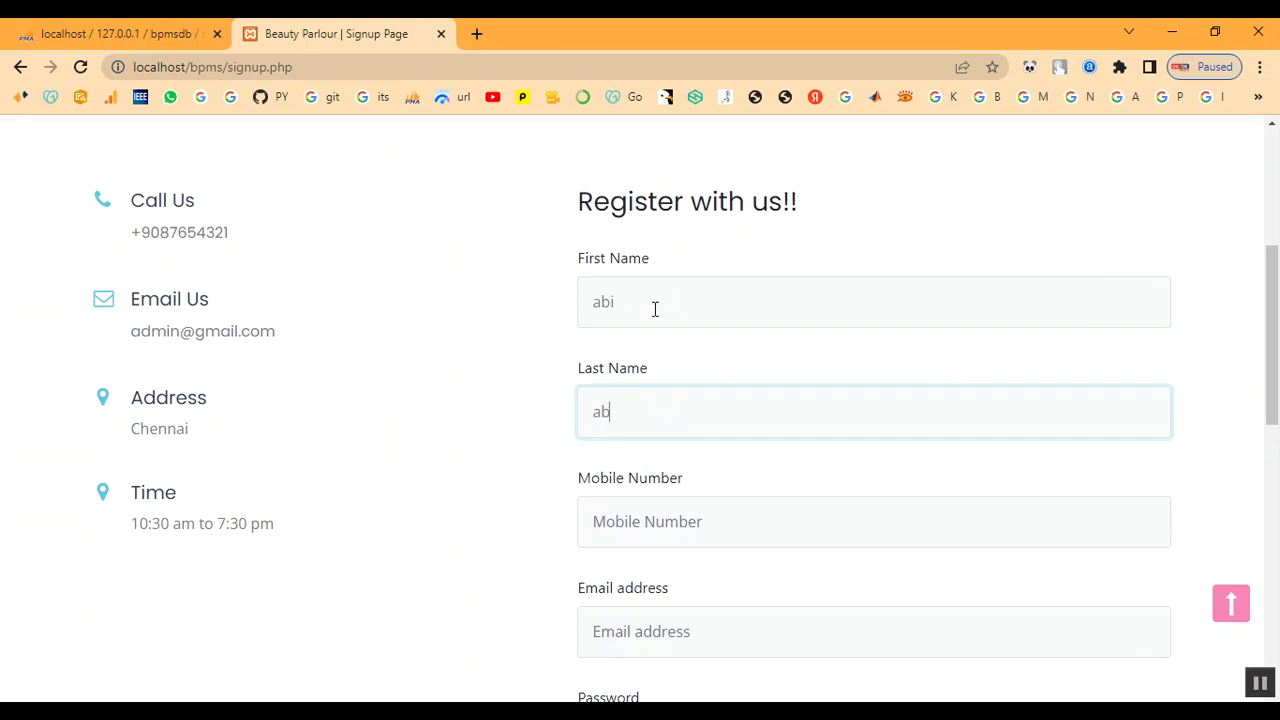
{"action": "key", "text": "Tab"}
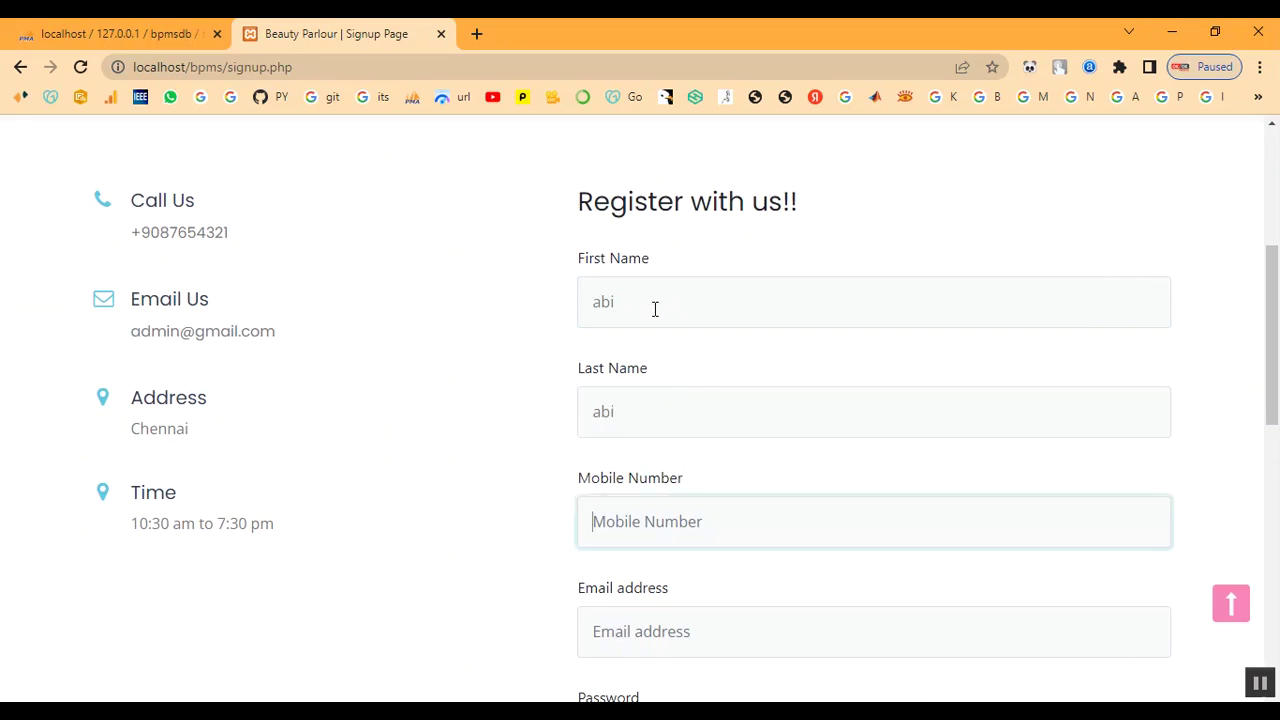
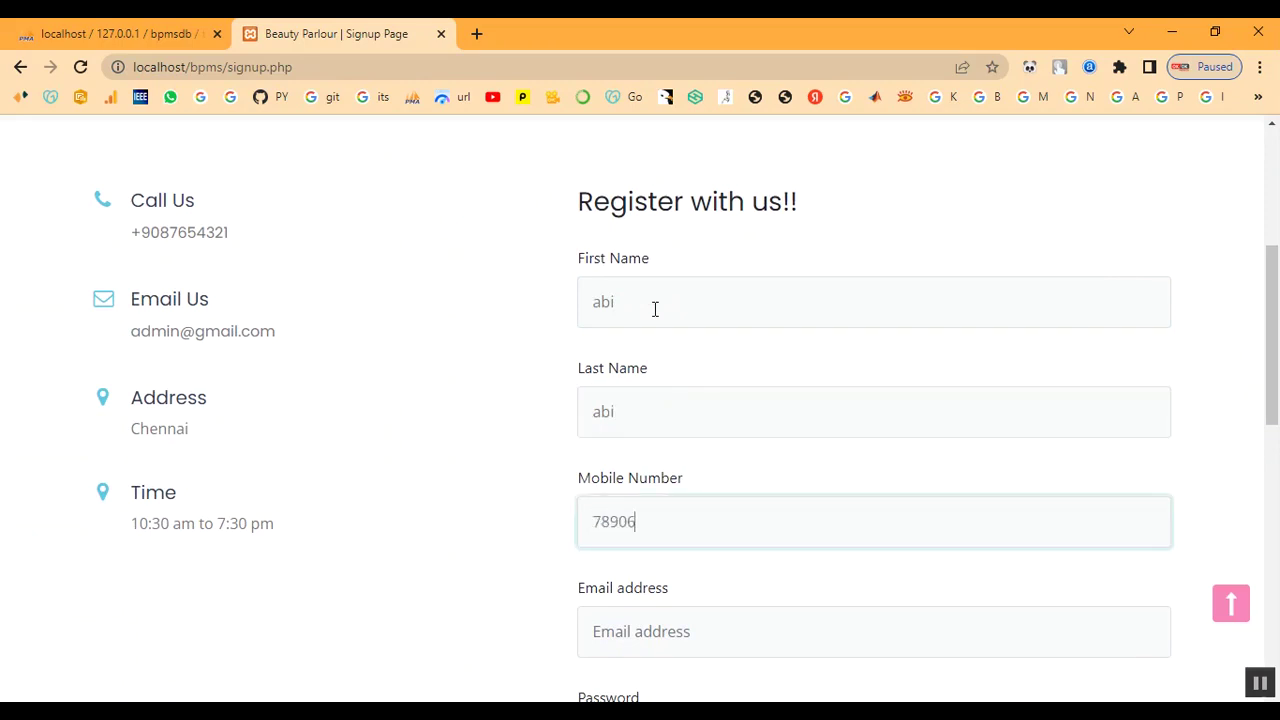
{"action": "key", "text": "Tab"}
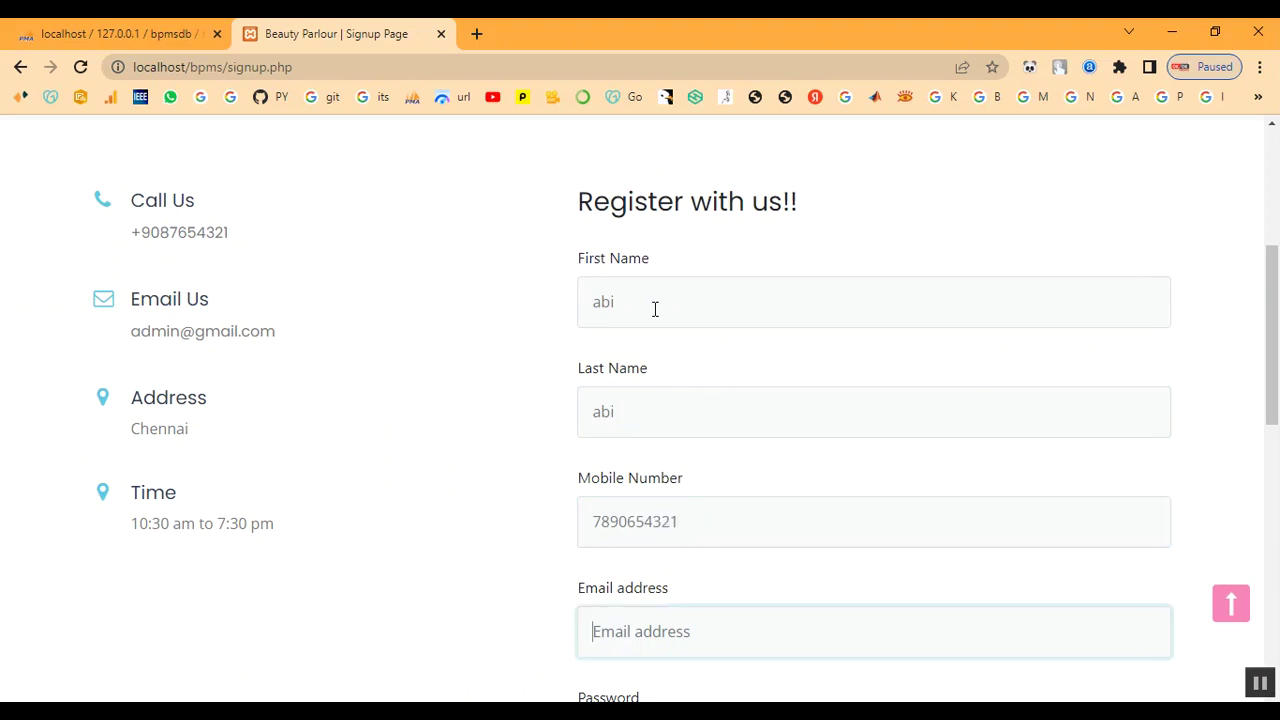
- Enter and repeat the account password, submit the registration and dismiss the success alert
{"action": "key", "text": "Tab"}
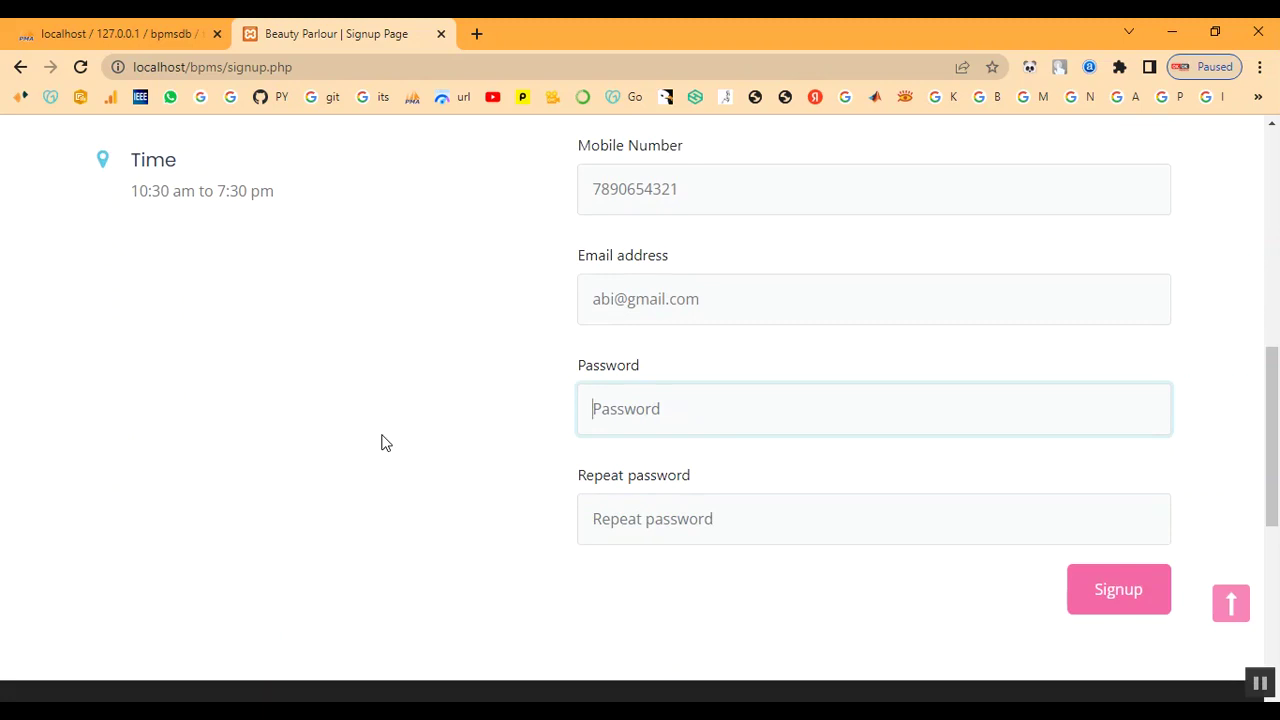
{"action": "type", "text": "12"}
{"action": "key", "text": "BackSpace"}
{"action": "key", "text": "BackSpace"}
{"action": "key", "text": "BackSpace"}
{"action": "key", "text": "BackSpace"}
{"action": "key", "text": "BackSpace"}
{"action": "type", "text": "1"}
{"action": "key", "text": "Tab"}
{"action": "type", "text": "12"}
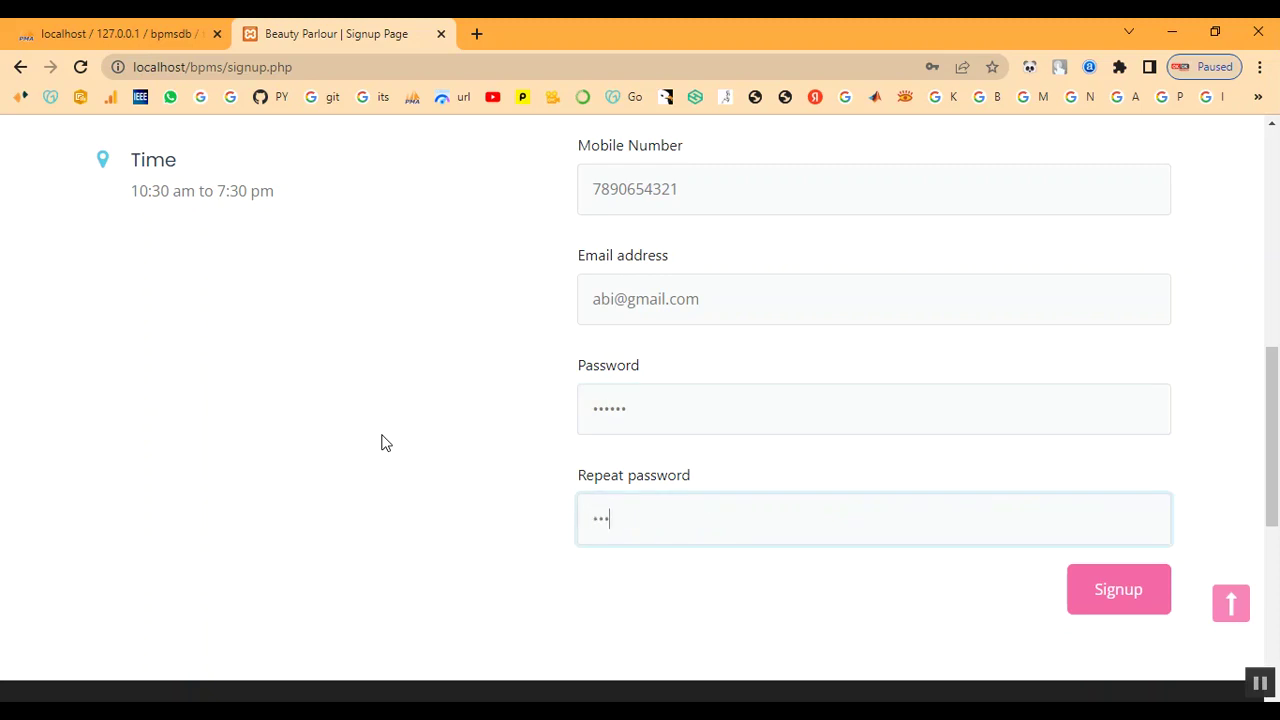
{"action": "left_click", "coordinate": [1155, 612]}
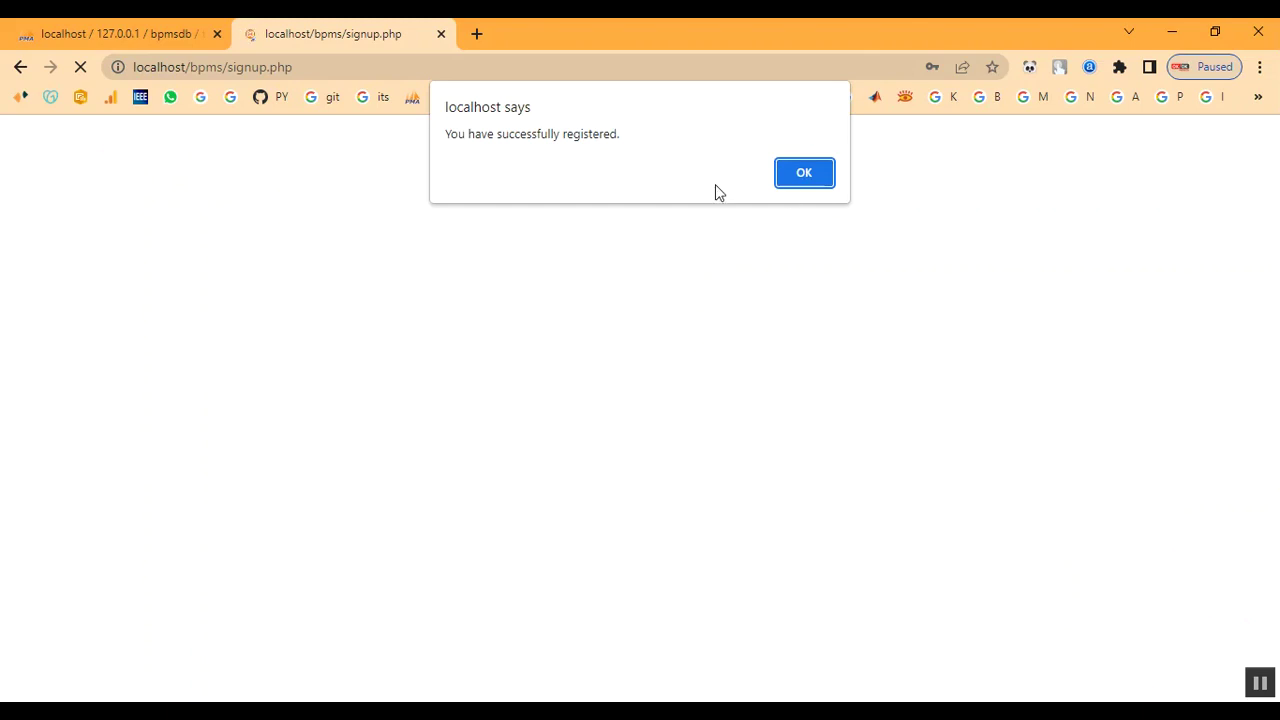
{"action": "left_click", "coordinate": [810, 178]}
{"action": "scroll", "coordinate": [809, 360], "scroll_direction": "down", "scroll_amount": 2}
{"action": "scroll", "coordinate": [971, 200], "scroll_direction": "up", "scroll_amount": 2}
- Log in on the customer Login page with the newly registered e-mail and password
{"action": "left_click", "coordinate": [993, 160]}
{"action": "scroll", "coordinate": [827, 356], "scroll_direction": "down", "scroll_amount": 1}
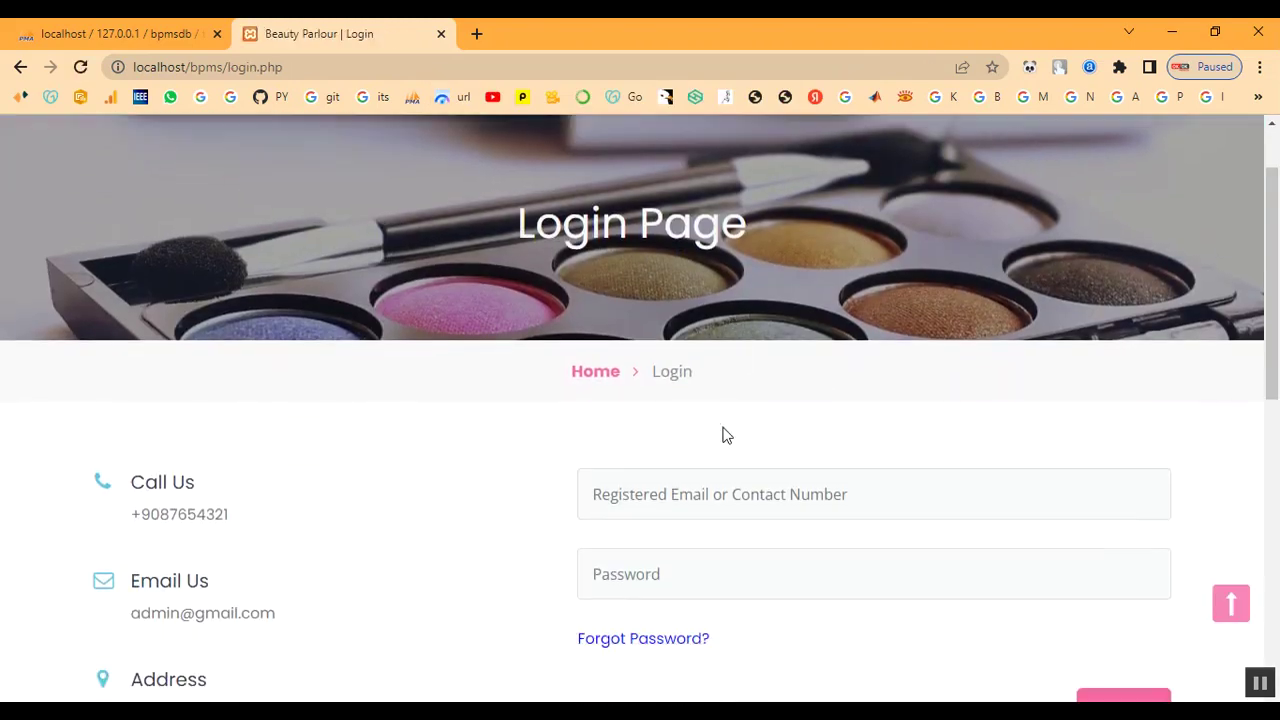
{"action": "left_click", "coordinate": [715, 490]}
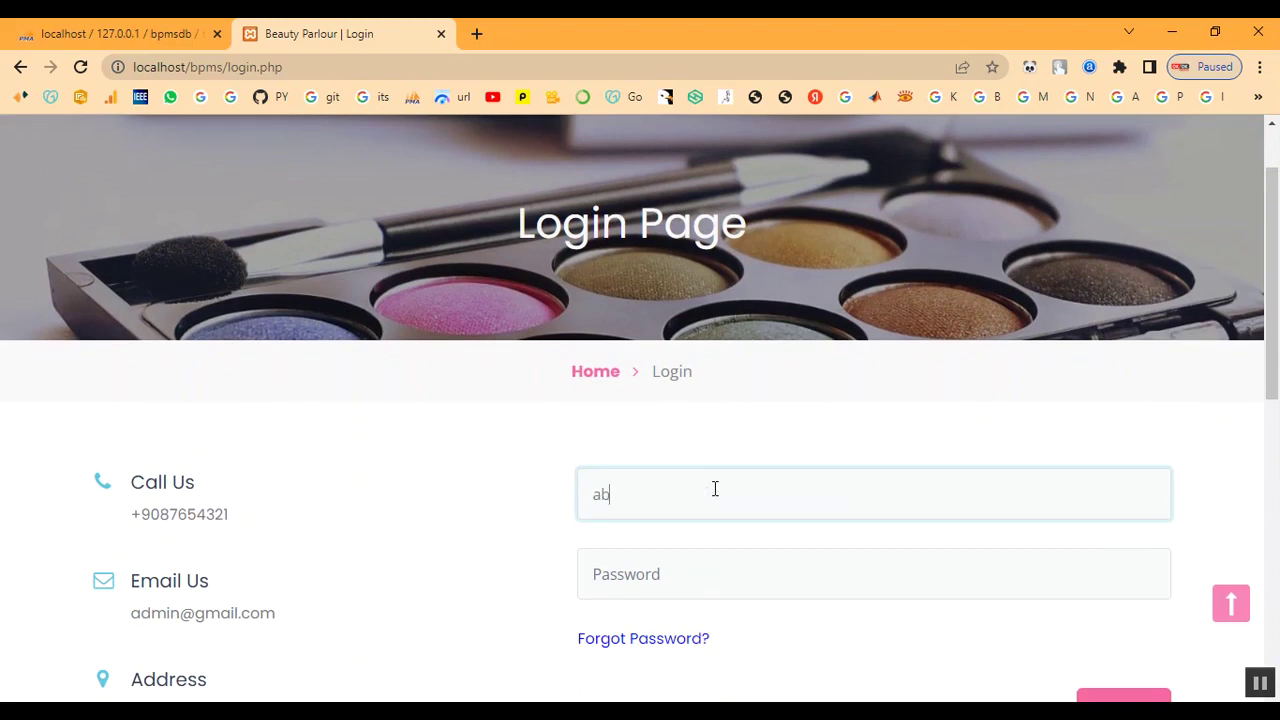
{"action": "key", "text": "Tab"}
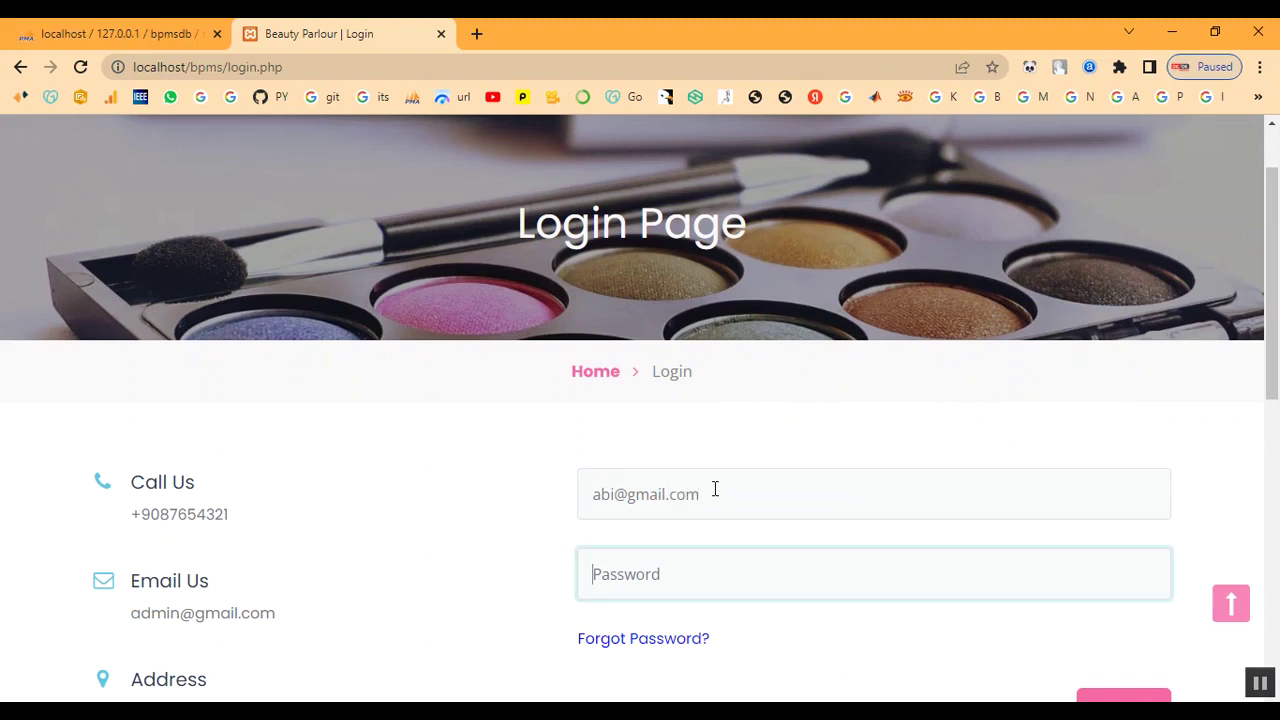
{"action": "type", "text": "12"}
{"action": "scroll", "coordinate": [737, 560], "scroll_direction": "down", "scroll_amount": 2}
{"action": "left_click", "coordinate": [1110, 540]}
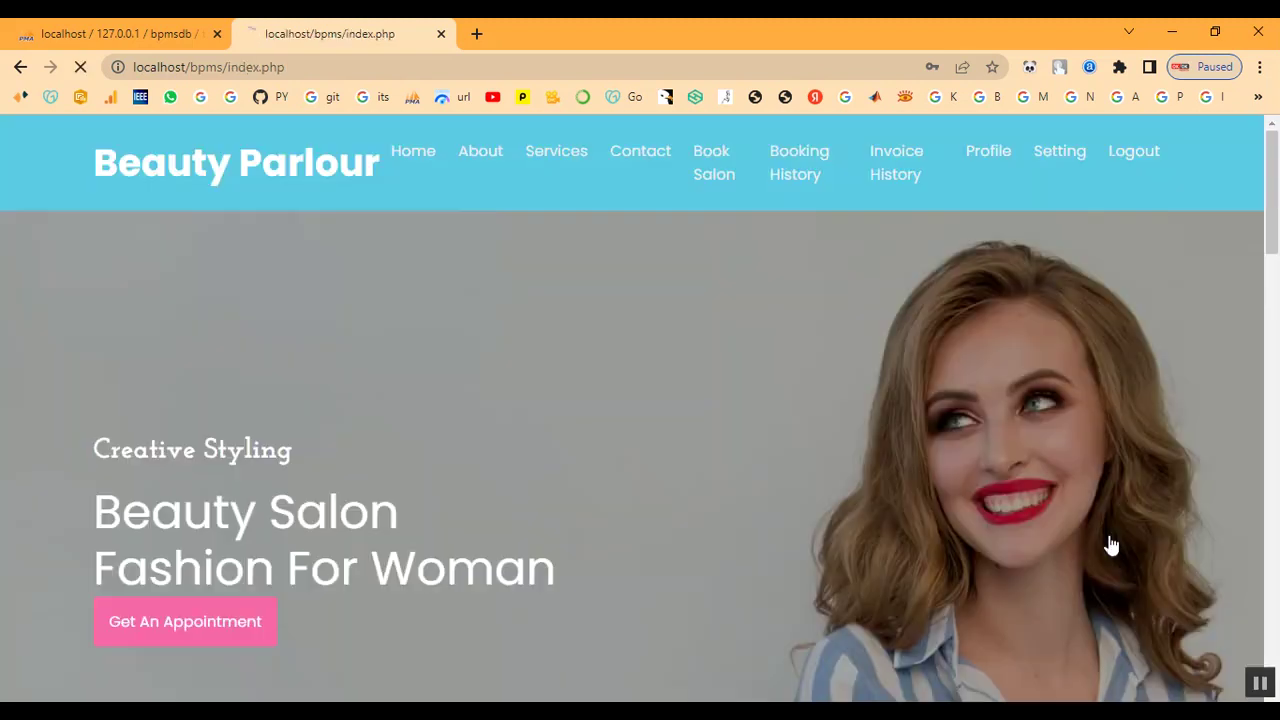
- Browse the customer Services list from O3 Facial to Keratin Treatment, then go to Book Salon
{"action": "left_click", "coordinate": [537, 160]}
{"action": "scroll", "coordinate": [675, 480], "scroll_direction": "down", "scroll_amount": 5}
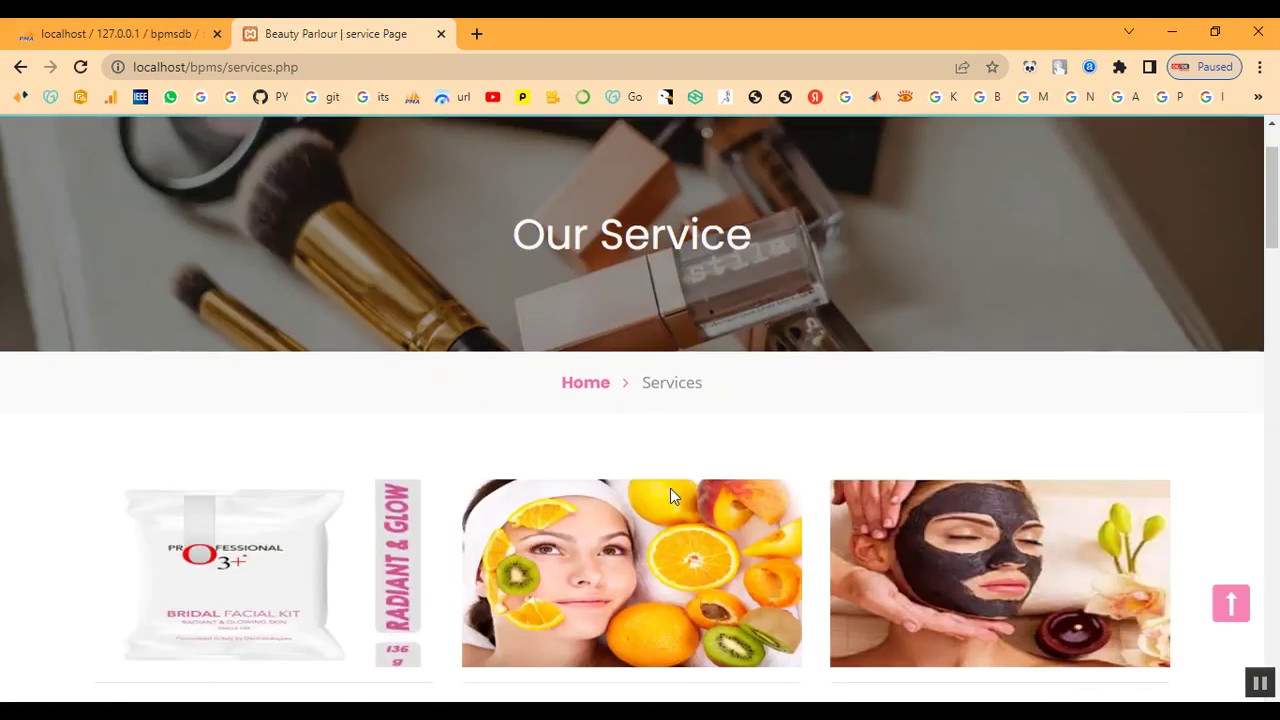
{"action": "scroll", "coordinate": [677, 490], "scroll_direction": "down", "scroll_amount": 20}
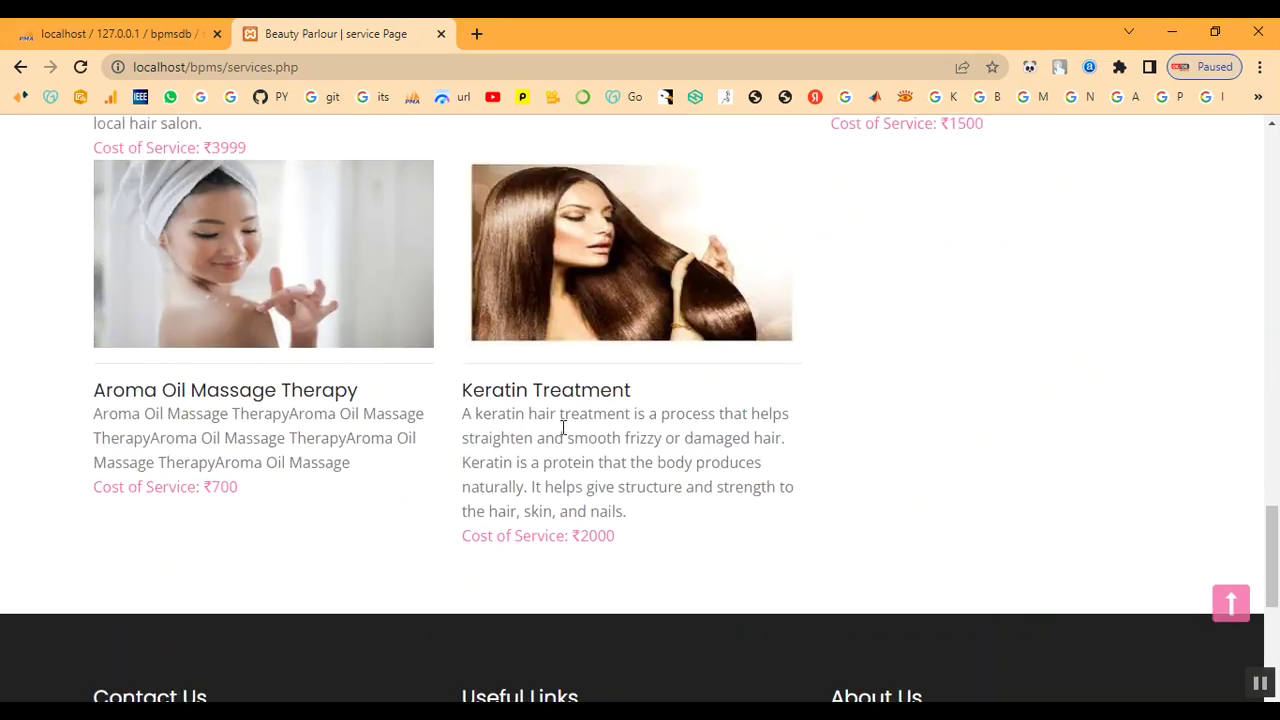
{"action": "scroll", "coordinate": [826, 515], "scroll_direction": "up", "scroll_amount": 20}
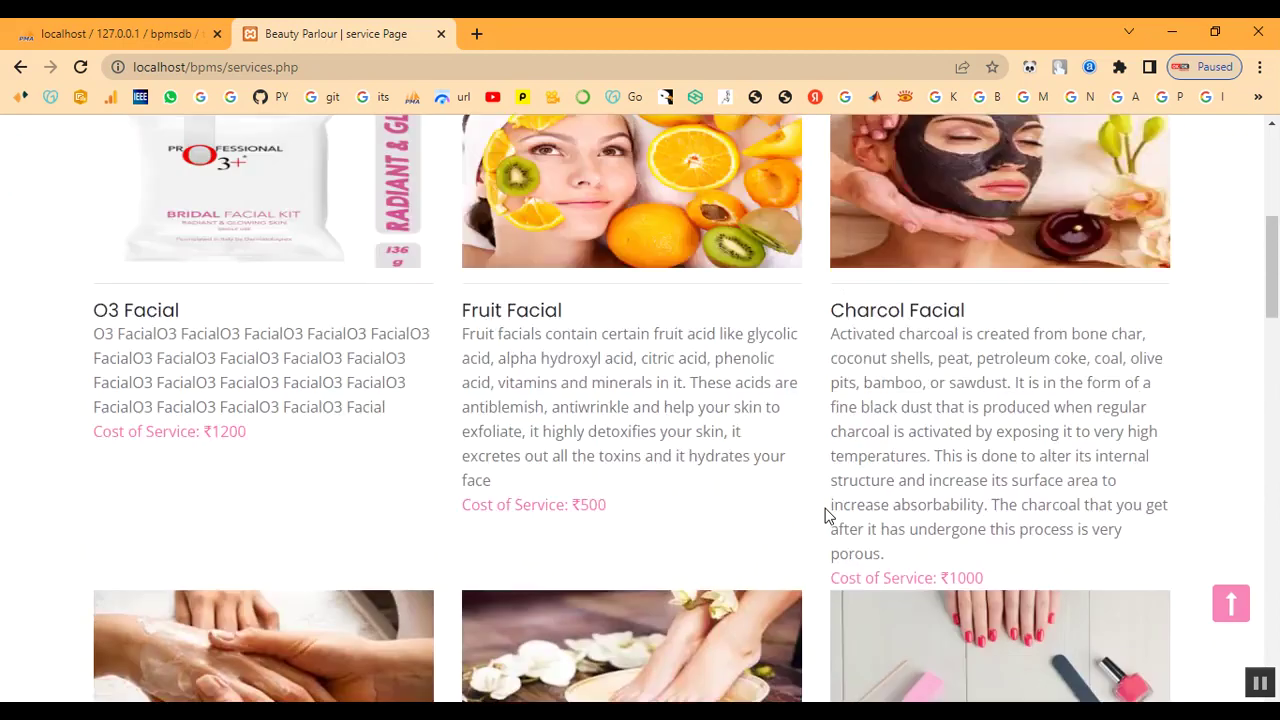
{"action": "scroll", "coordinate": [826, 515], "scroll_direction": "up", "scroll_amount": 3}
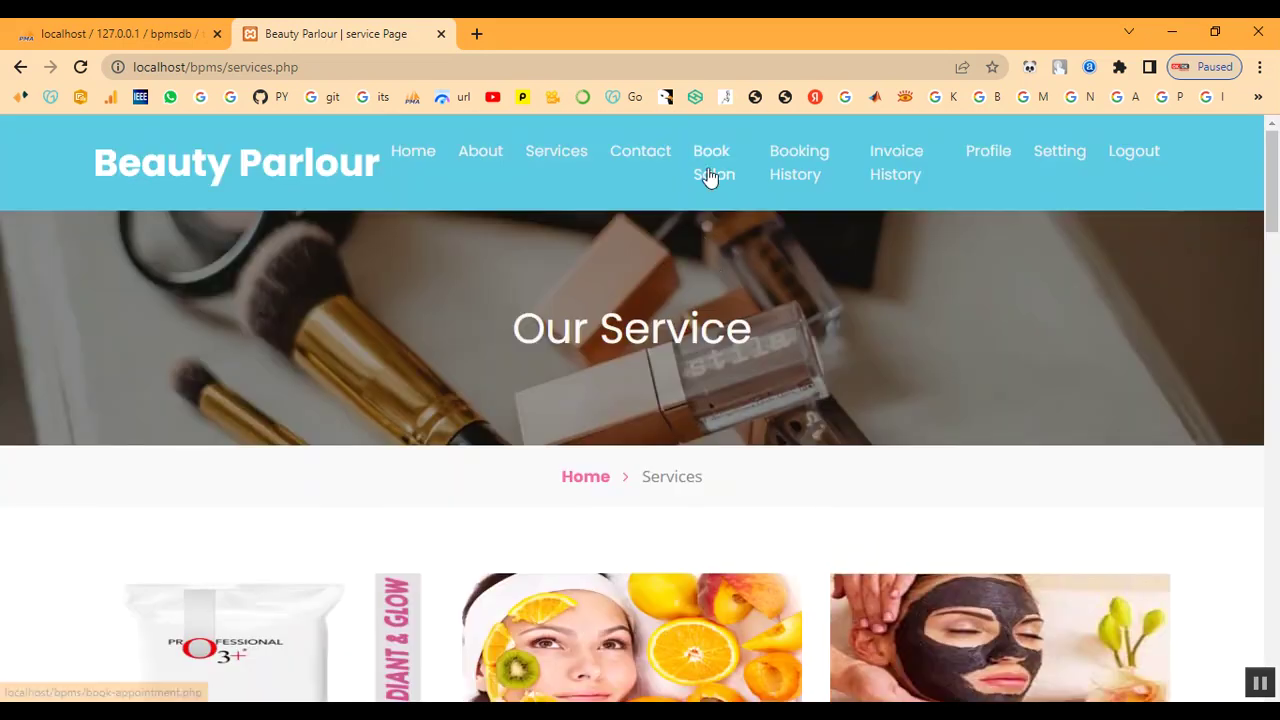
{"action": "left_click", "coordinate": [710, 168]}
- Set the appointment date to 10 February 2023 in the date picker
{"action": "scroll", "coordinate": [724, 453], "scroll_direction": "down", "scroll_amount": 4}
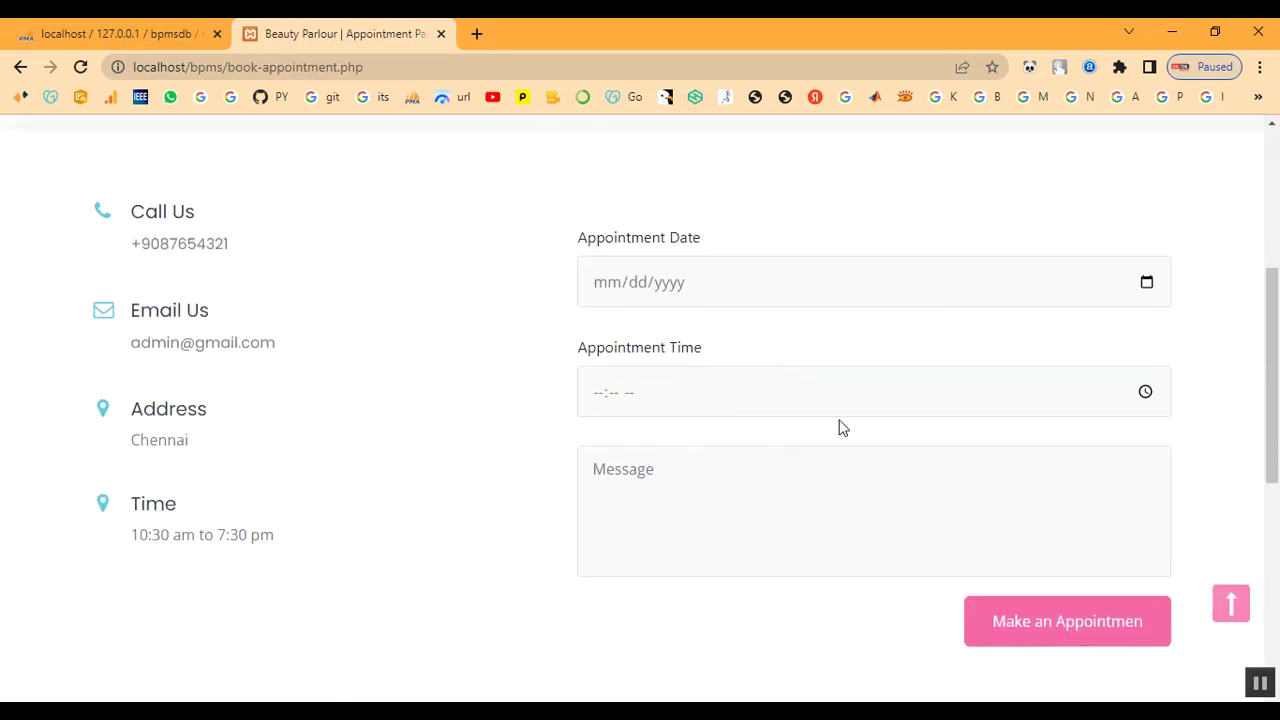
{"action": "left_click", "coordinate": [1147, 282]}
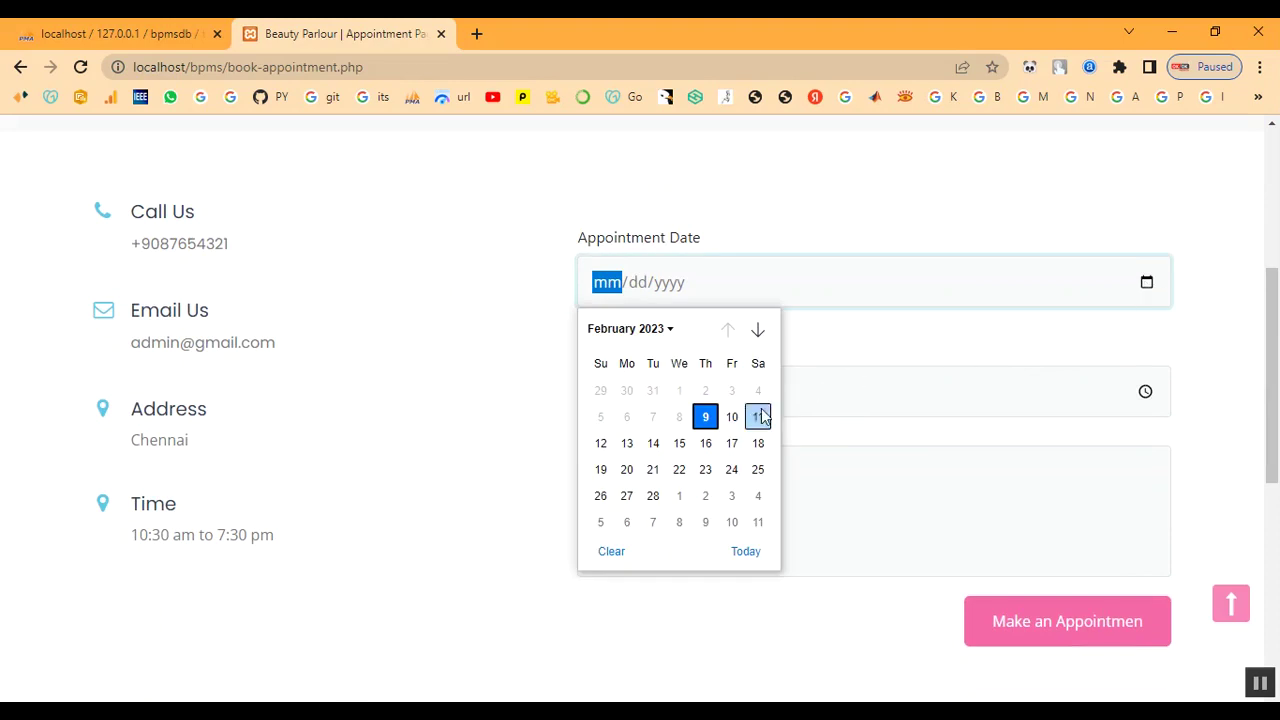
{"action": "left_click", "coordinate": [731, 417]}
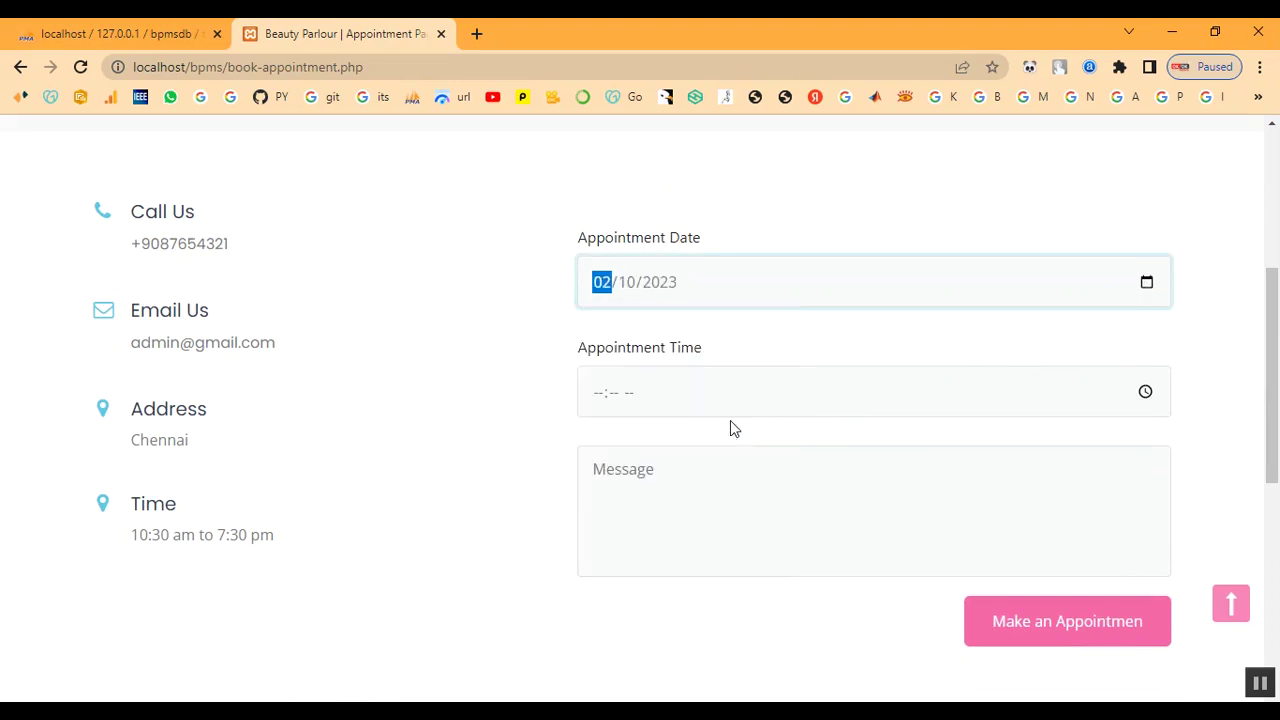
- Set the appointment time to 10:00 AM in the time picker
{"action": "left_click", "coordinate": [1145, 391]}
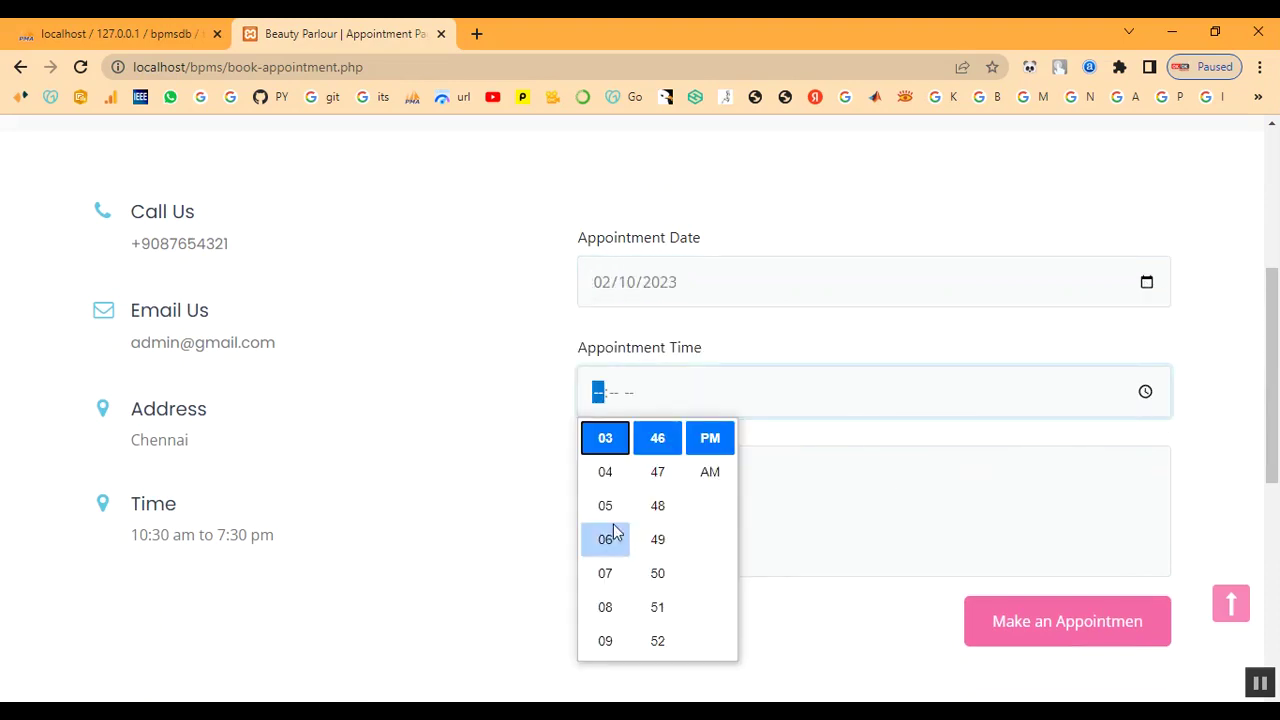
{"action": "scroll", "coordinate": [609, 517], "scroll_direction": "up", "scroll_amount": 2}
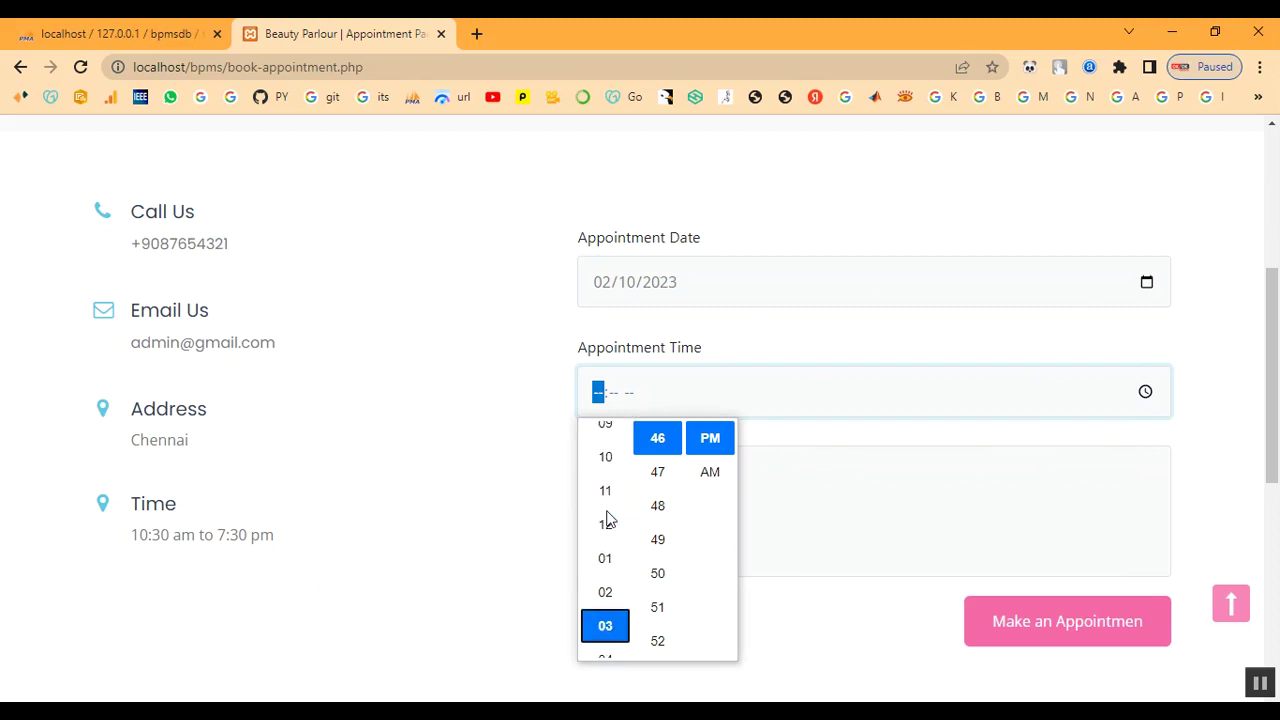
{"action": "left_click", "coordinate": [604, 471]}
{"action": "scroll", "coordinate": [651, 490], "scroll_direction": "up", "scroll_amount": 4}
{"action": "scroll", "coordinate": [652, 500], "scroll_direction": "up", "scroll_amount": 7}
{"action": "scroll", "coordinate": [659, 506], "scroll_direction": "up", "scroll_amount": 2}
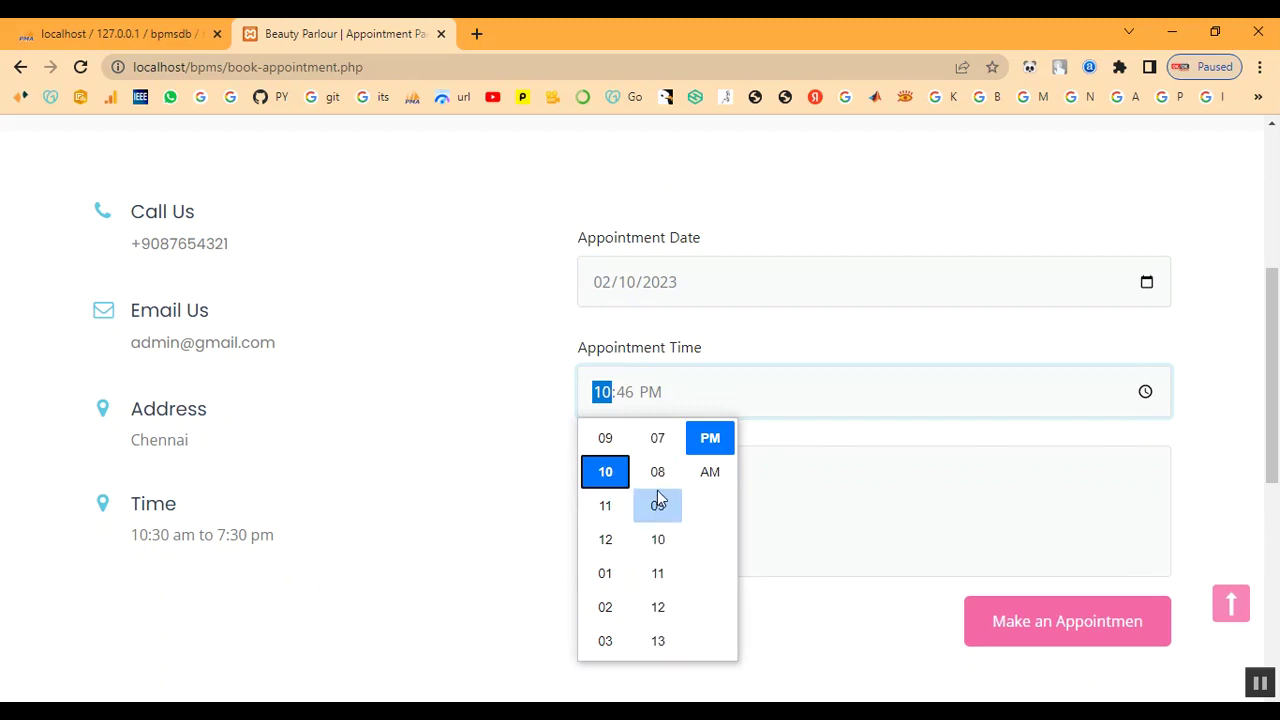
{"action": "scroll", "coordinate": [659, 500], "scroll_direction": "up", "scroll_amount": 2}
{"action": "scroll", "coordinate": [659, 498], "scroll_direction": "up", "scroll_amount": 2}
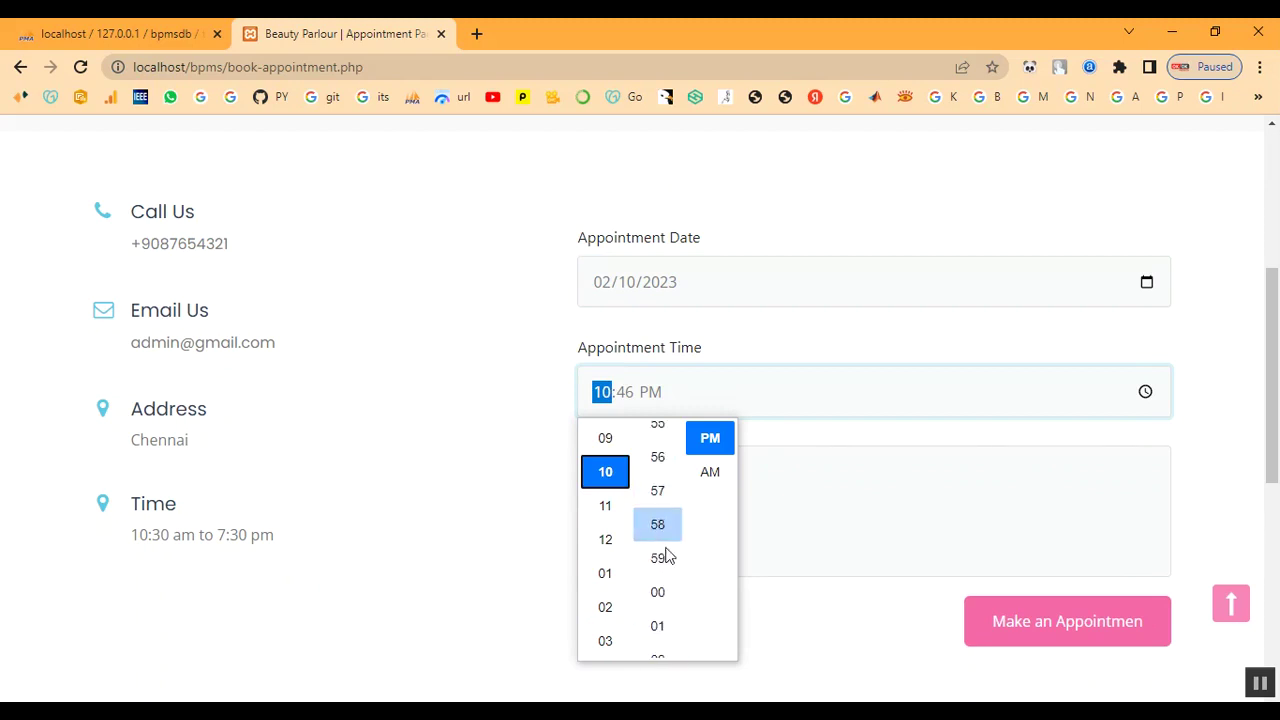
{"action": "left_click", "coordinate": [710, 471]}
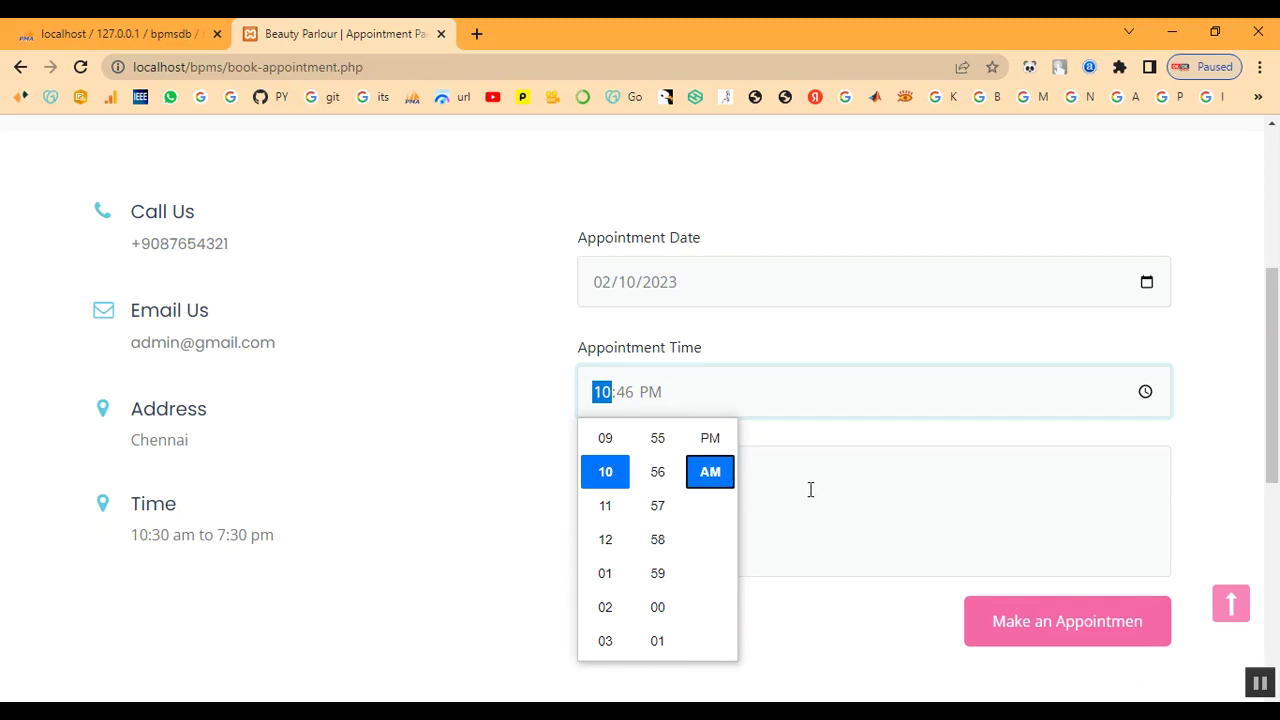
{"action": "scroll", "coordinate": [666, 571], "scroll_direction": "down", "scroll_amount": 3}
{"action": "scroll", "coordinate": [670, 565], "scroll_direction": "up", "scroll_amount": 2}
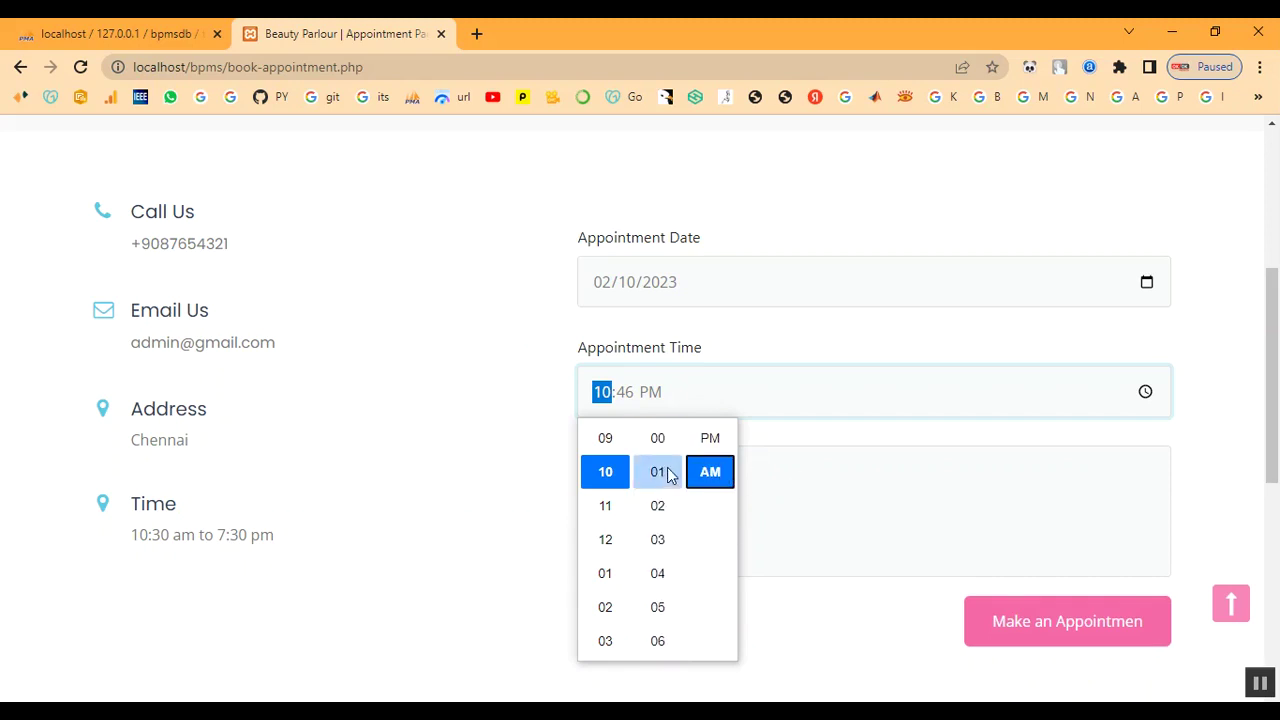
{"action": "left_click", "coordinate": [661, 440]}
{"action": "left_click", "coordinate": [869, 441]}
- Enter the message 'Keratin Treatment' and submit the appointment request
{"action": "left_click", "coordinate": [696, 509]}
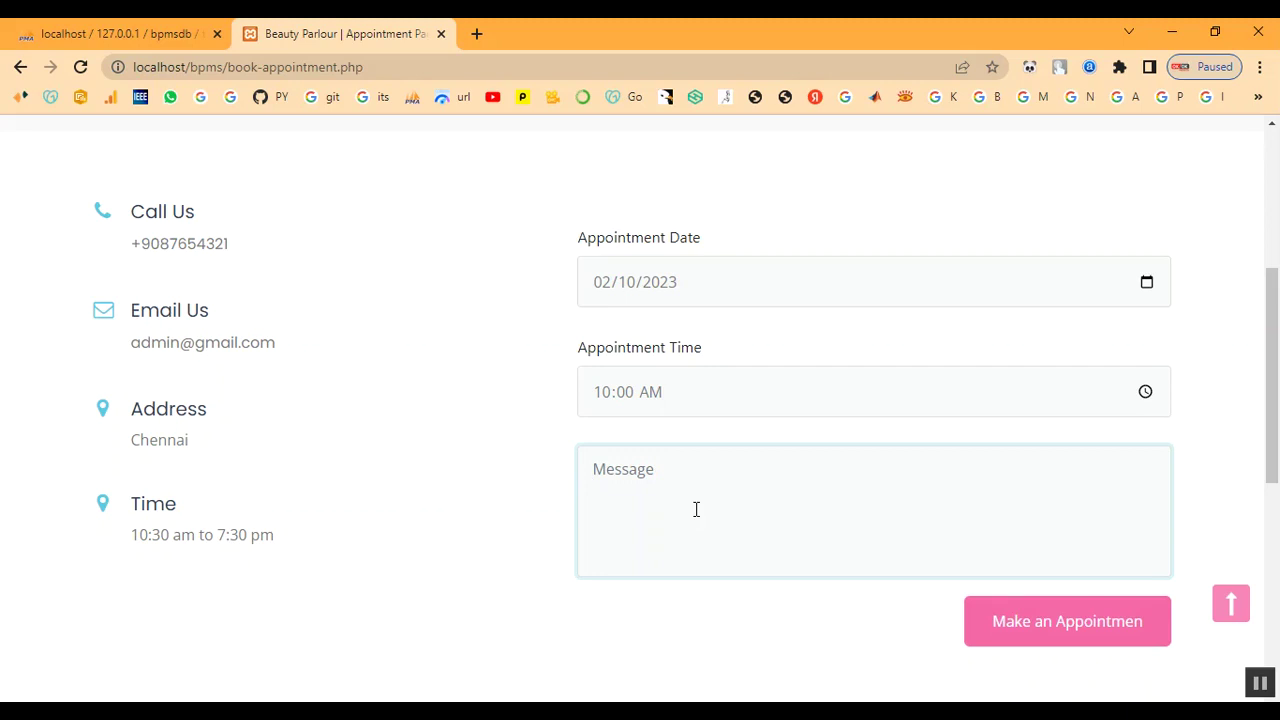
{"action": "type", "text": "I"}
{"action": "key", "text": "BackSpace"}
{"action": "type", "text": "Keratin Treatment"}
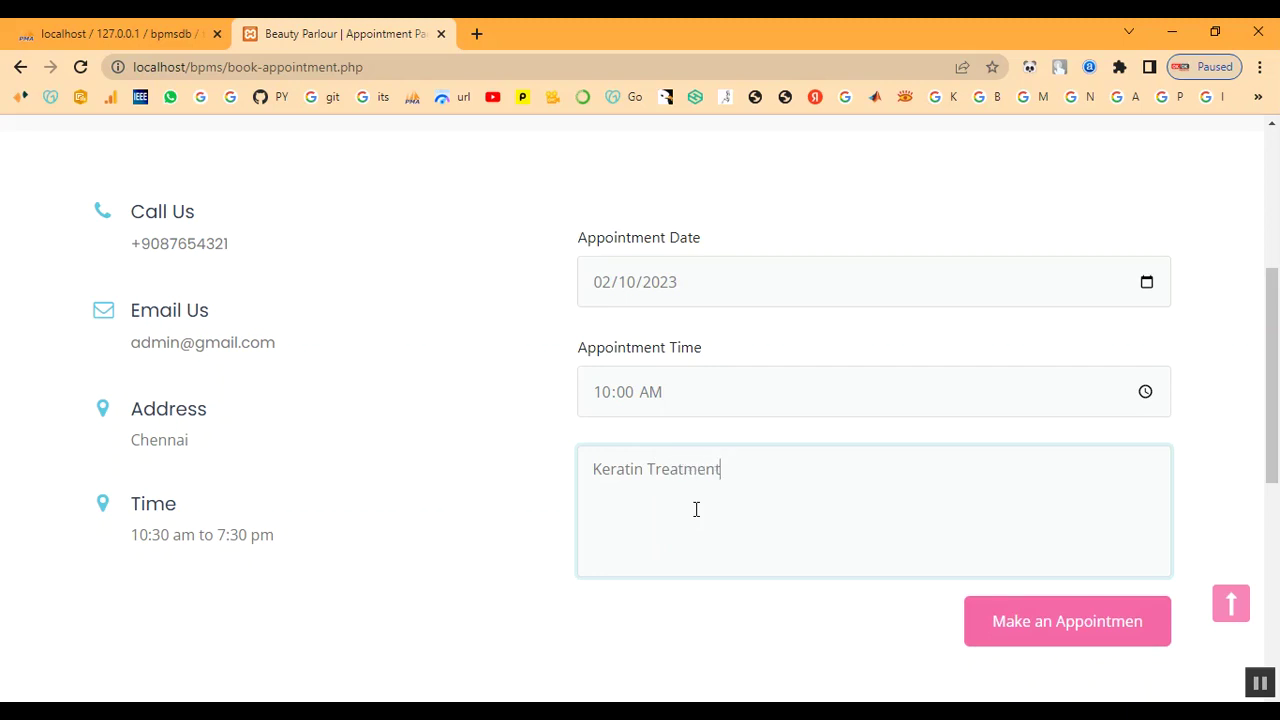
{"action": "left_click", "coordinate": [1004, 621]}
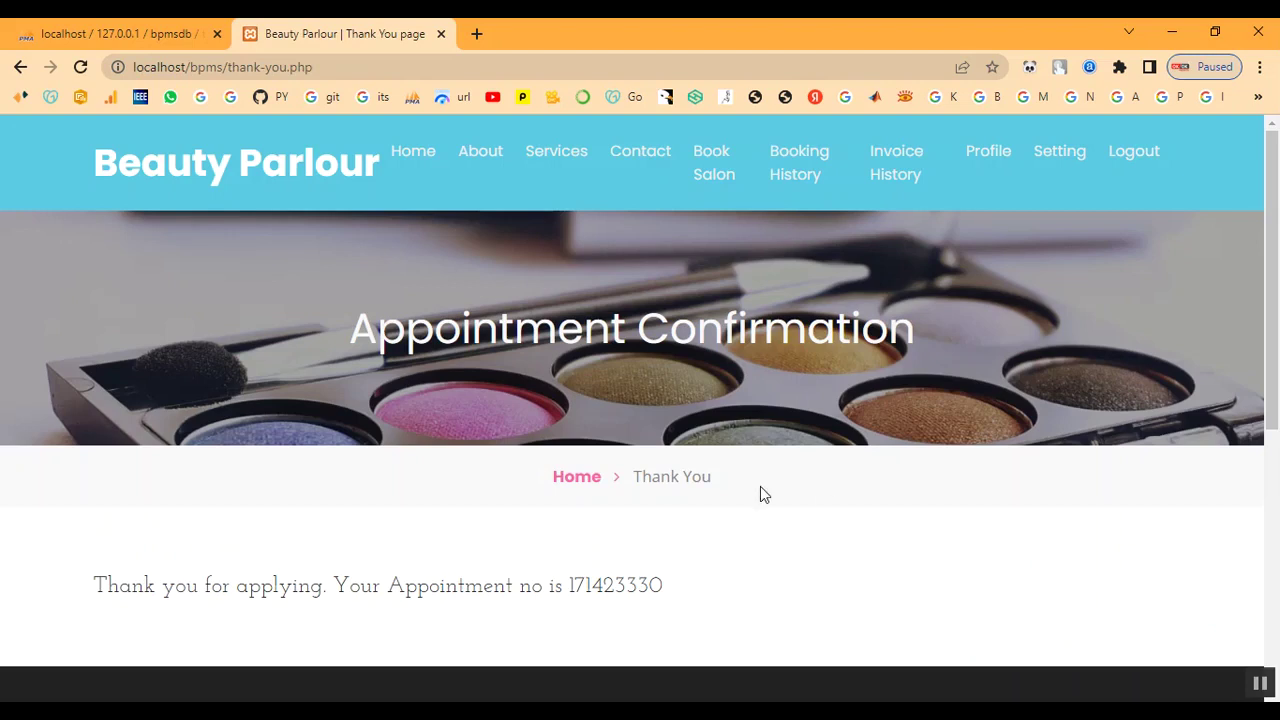
- Copy the new appointment number from the confirmation page
{"action": "left_click_drag", "start_coordinate": [570, 585], "coordinate": [560, 611]}
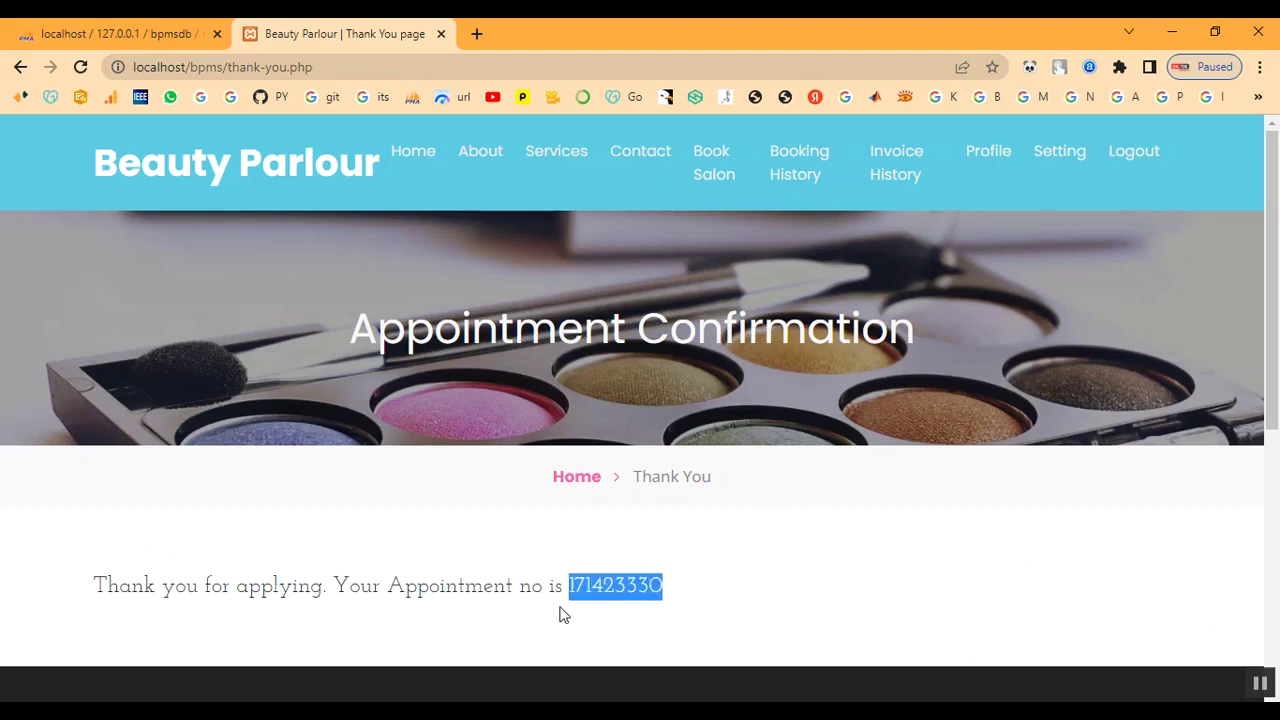
{"action": "right_click", "coordinate": [608, 592]}
{"action": "left_click", "coordinate": [667, 479]}
- Go to Booking History to find the 2023-02-10 appointment
{"action": "left_click_drag", "start_coordinate": [89, 594], "coordinate": [751, 606]}
{"action": "left_click", "coordinate": [785, 606]}
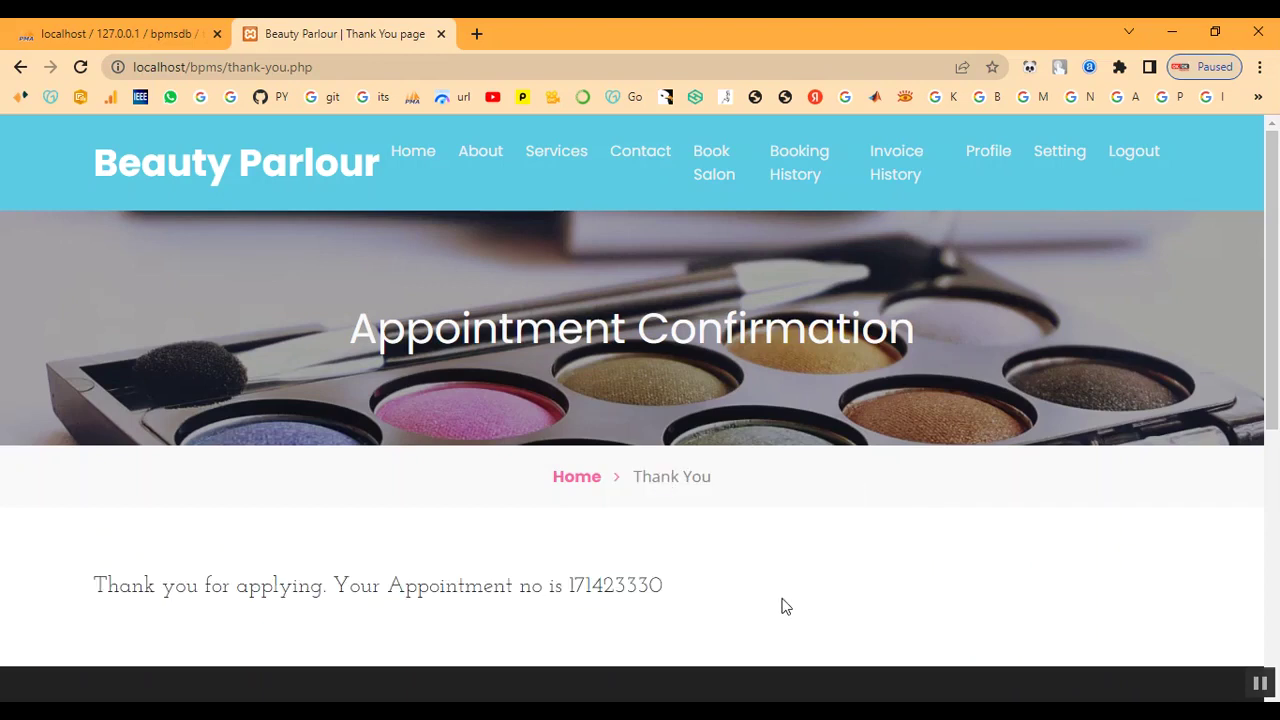
{"action": "left_click", "coordinate": [800, 172]}
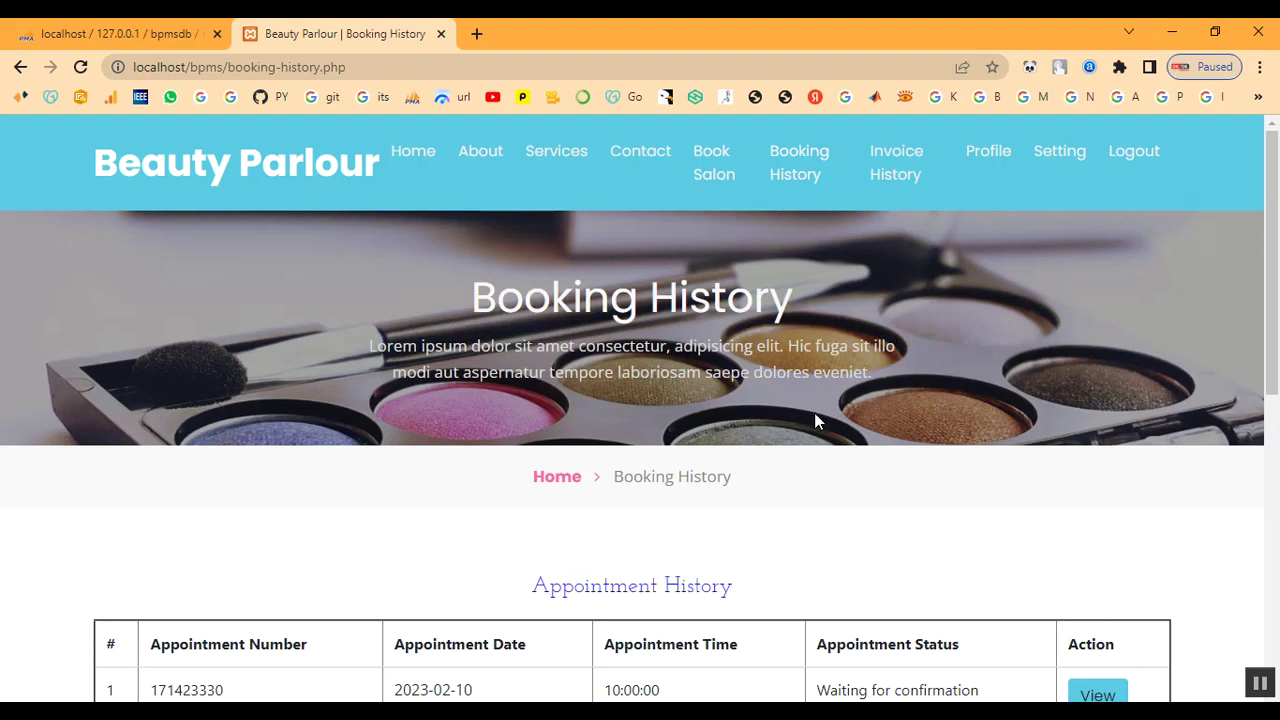
- View the new appointment's details, status Not Updated Yet, then return to Booking History
{"action": "scroll", "coordinate": [895, 537], "scroll_direction": "down", "scroll_amount": 1}
{"action": "scroll", "coordinate": [895, 537], "scroll_direction": "down", "scroll_amount": 2}
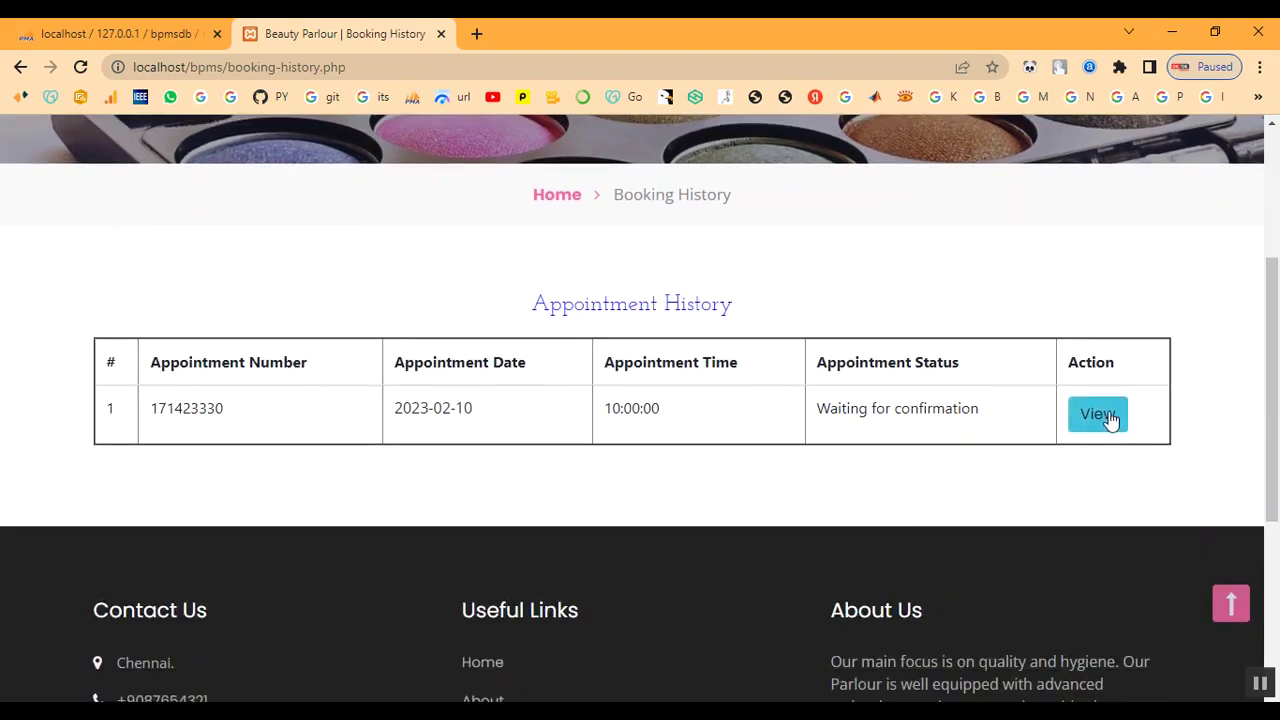
{"action": "left_click", "coordinate": [1108, 417]}
{"action": "scroll", "coordinate": [940, 483], "scroll_direction": "down", "scroll_amount": 4}
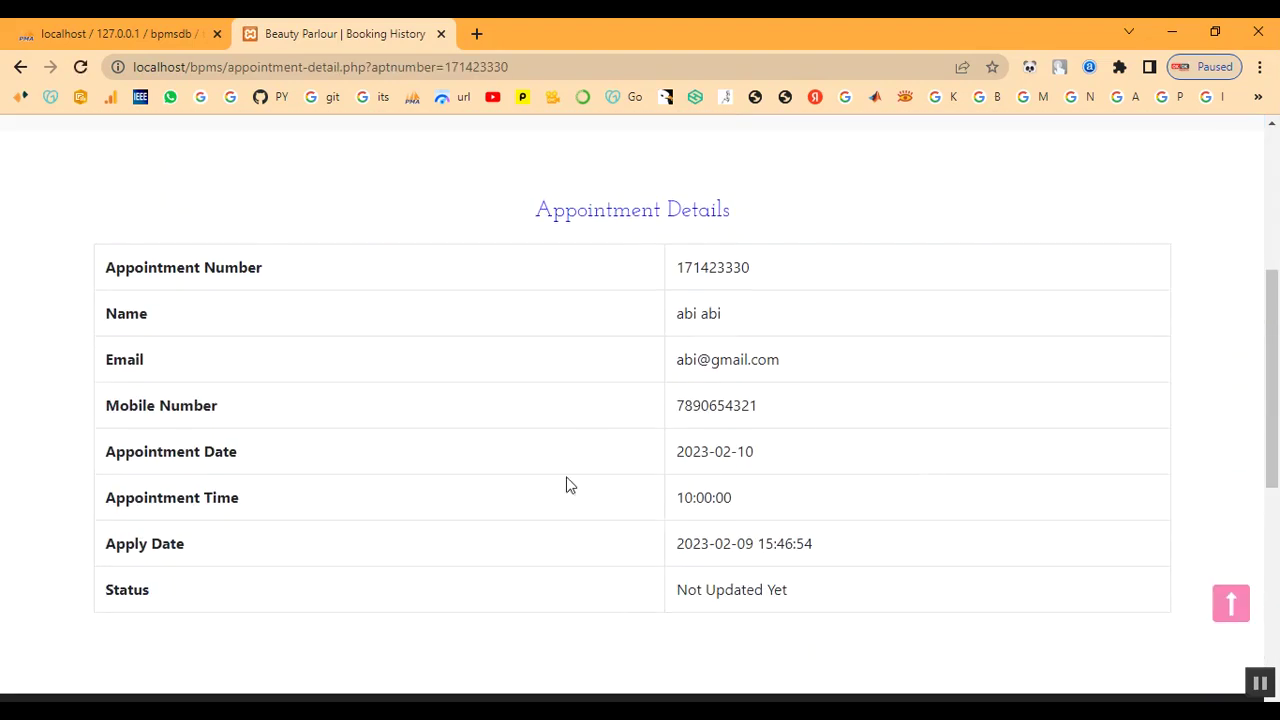
{"action": "left_click_drag", "start_coordinate": [680, 590], "coordinate": [886, 606]}
{"action": "scroll", "coordinate": [886, 606], "scroll_direction": "up", "scroll_amount": 4}
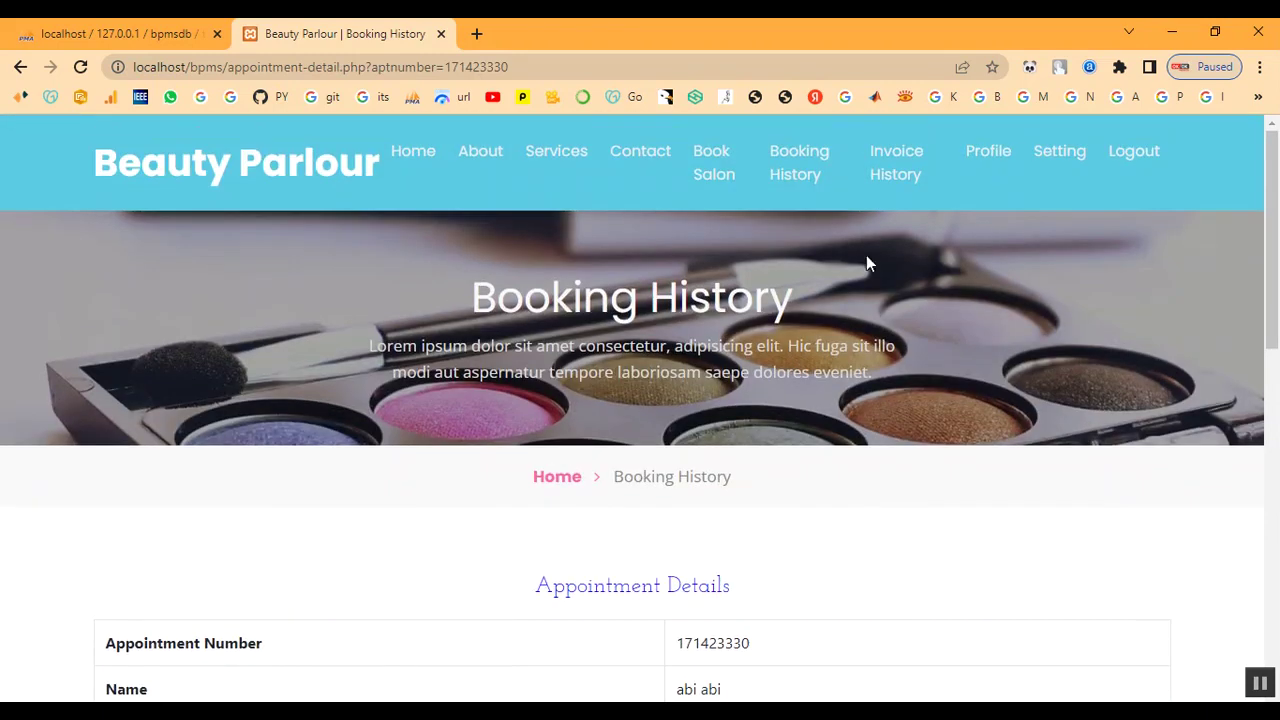
{"action": "left_click", "coordinate": [800, 190]}
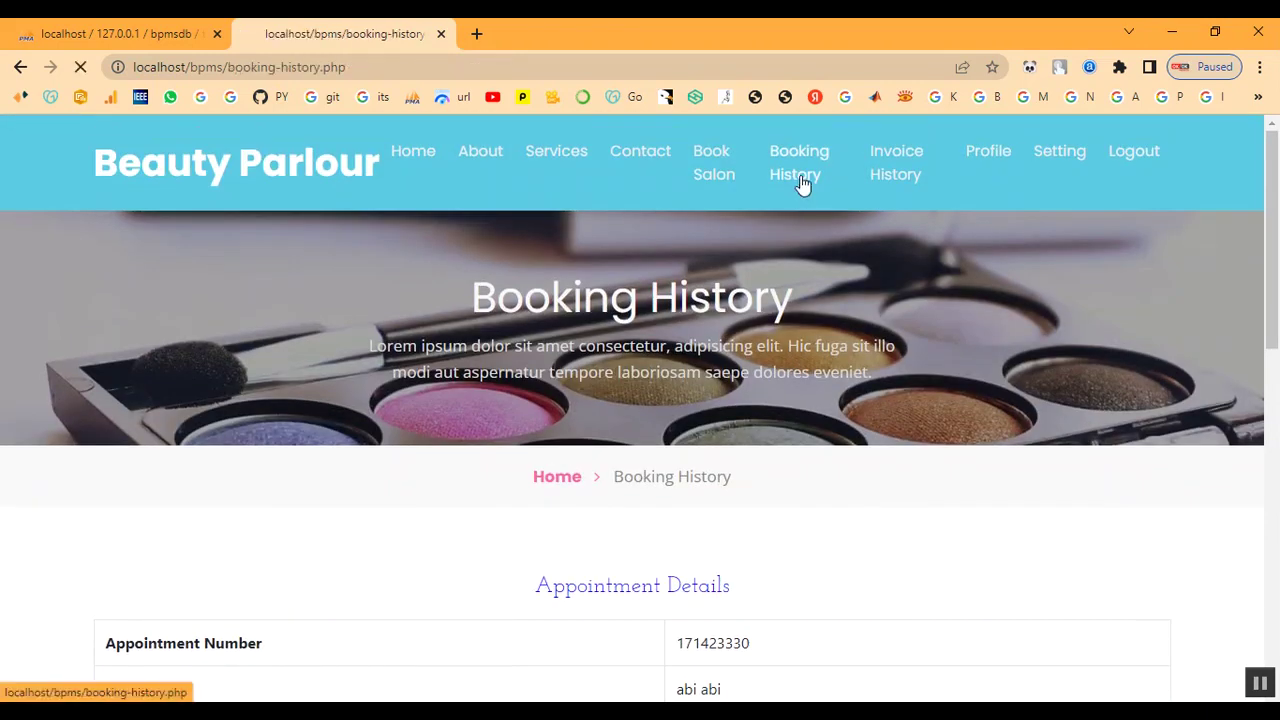
- Review the Invoice History page and the customer's Profile page
{"action": "left_click", "coordinate": [914, 170]}
{"action": "scroll", "coordinate": [914, 340], "scroll_direction": "down", "scroll_amount": 3}
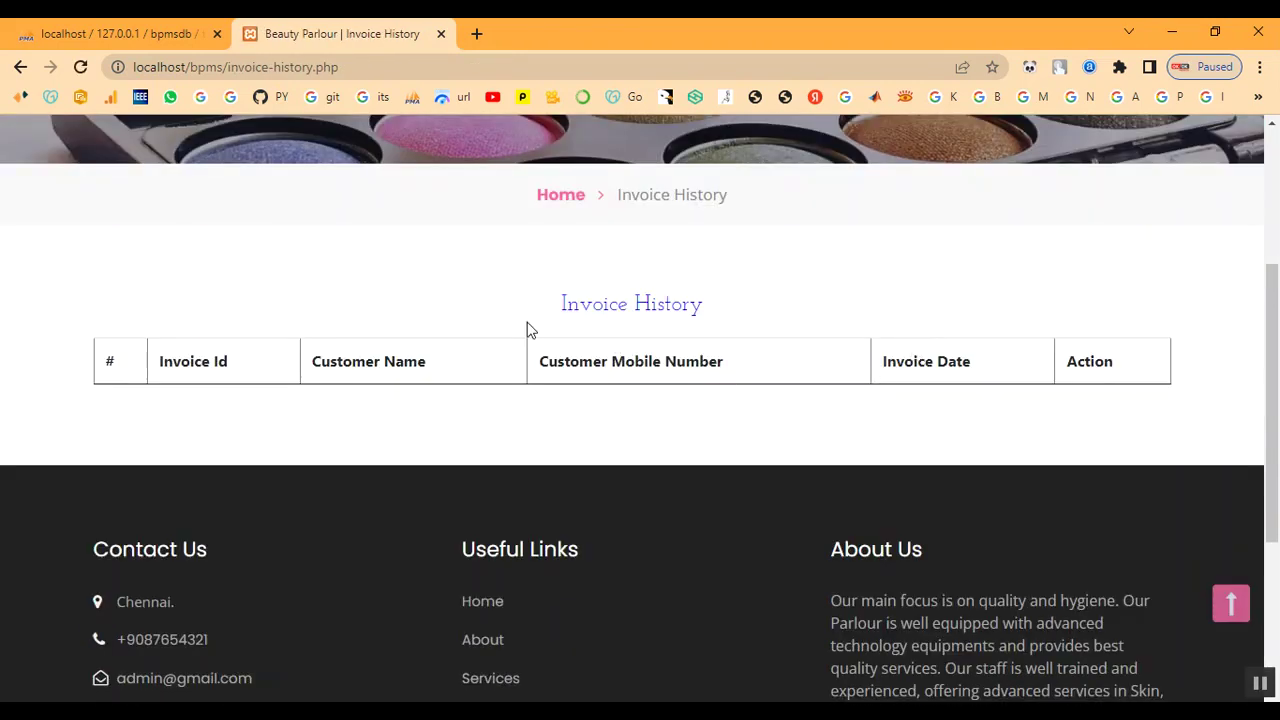
{"action": "scroll", "coordinate": [851, 440], "scroll_direction": "up", "scroll_amount": 3}
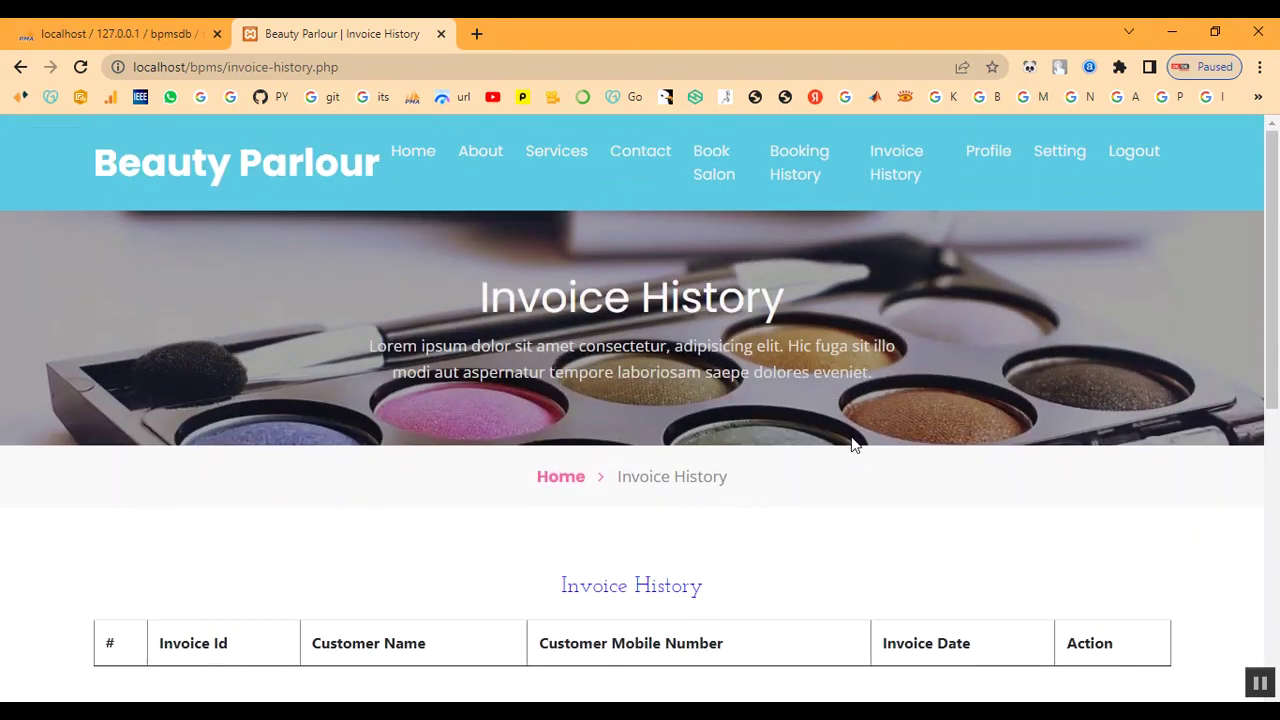
{"action": "left_click", "coordinate": [984, 155]}
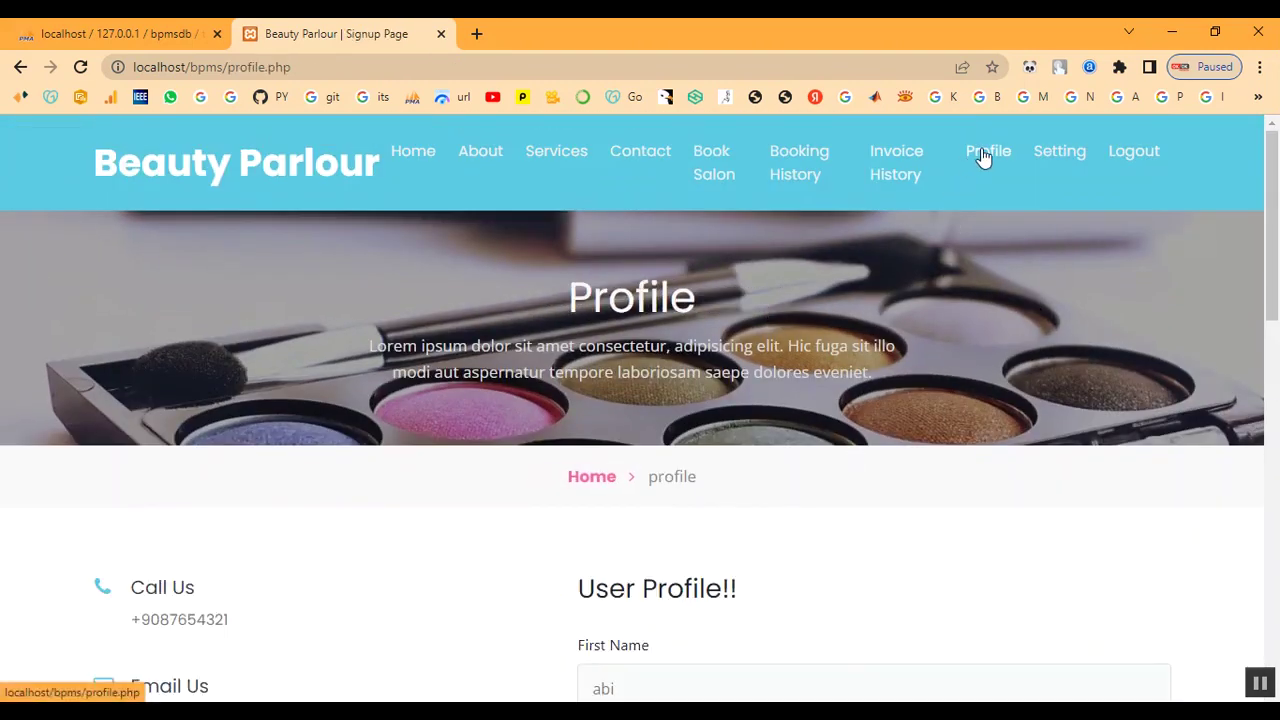
{"action": "scroll", "coordinate": [900, 400], "scroll_direction": "down", "scroll_amount": 4}
{"action": "scroll", "coordinate": [880, 425], "scroll_direction": "down", "scroll_amount": 5}
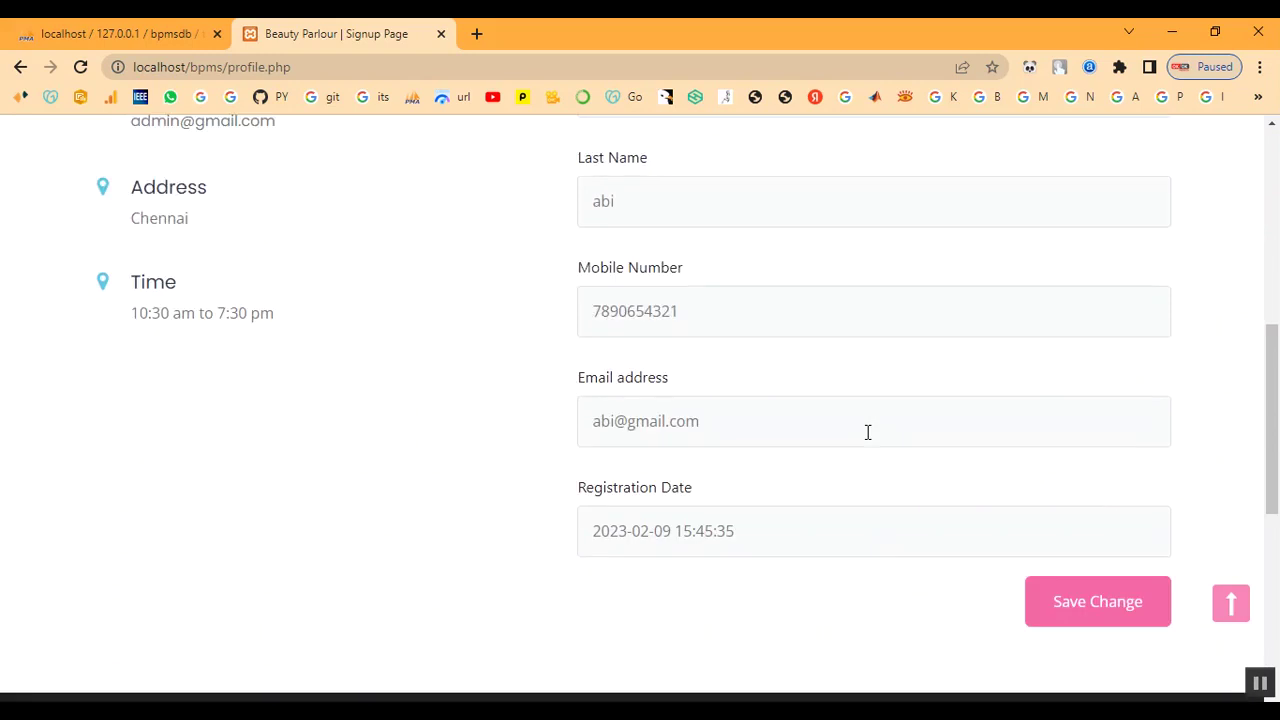
{"action": "scroll", "coordinate": [866, 437], "scroll_direction": "up", "scroll_amount": 4}
{"action": "scroll", "coordinate": [866, 440], "scroll_direction": "up", "scroll_amount": 5}
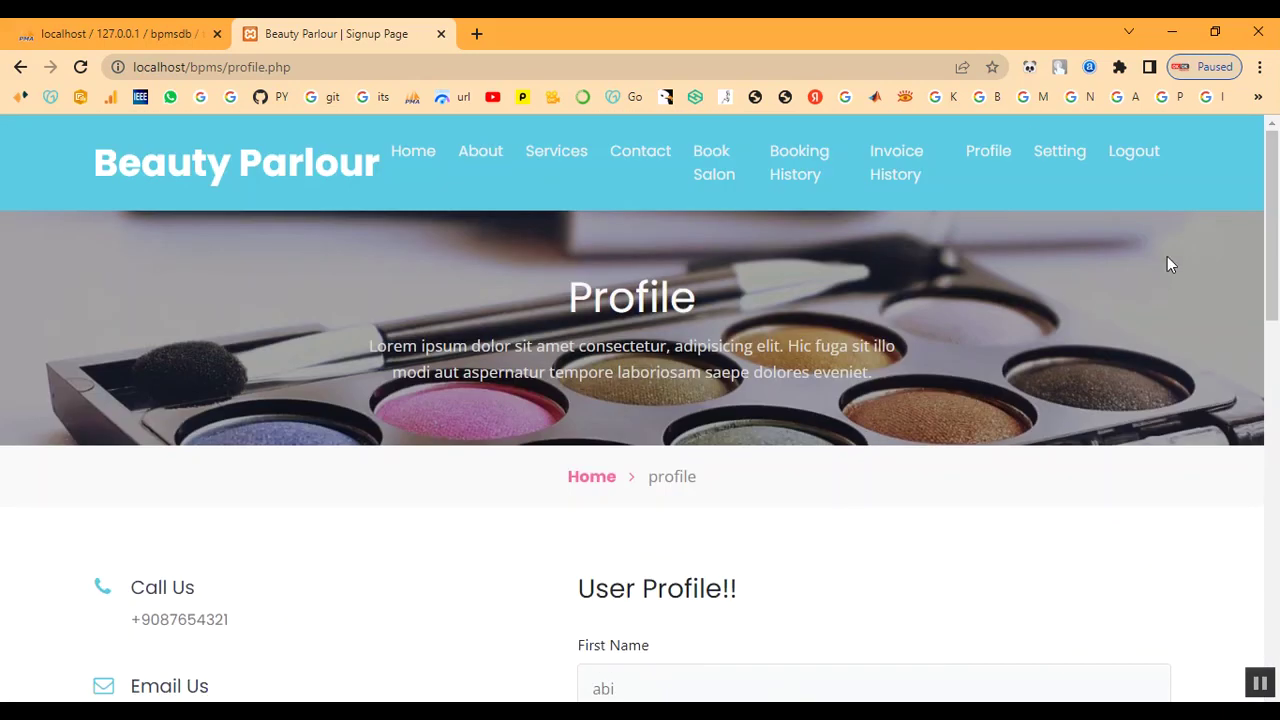
- Check the password Setting page, then log out of the customer account
{"action": "left_click", "coordinate": [1058, 155]}
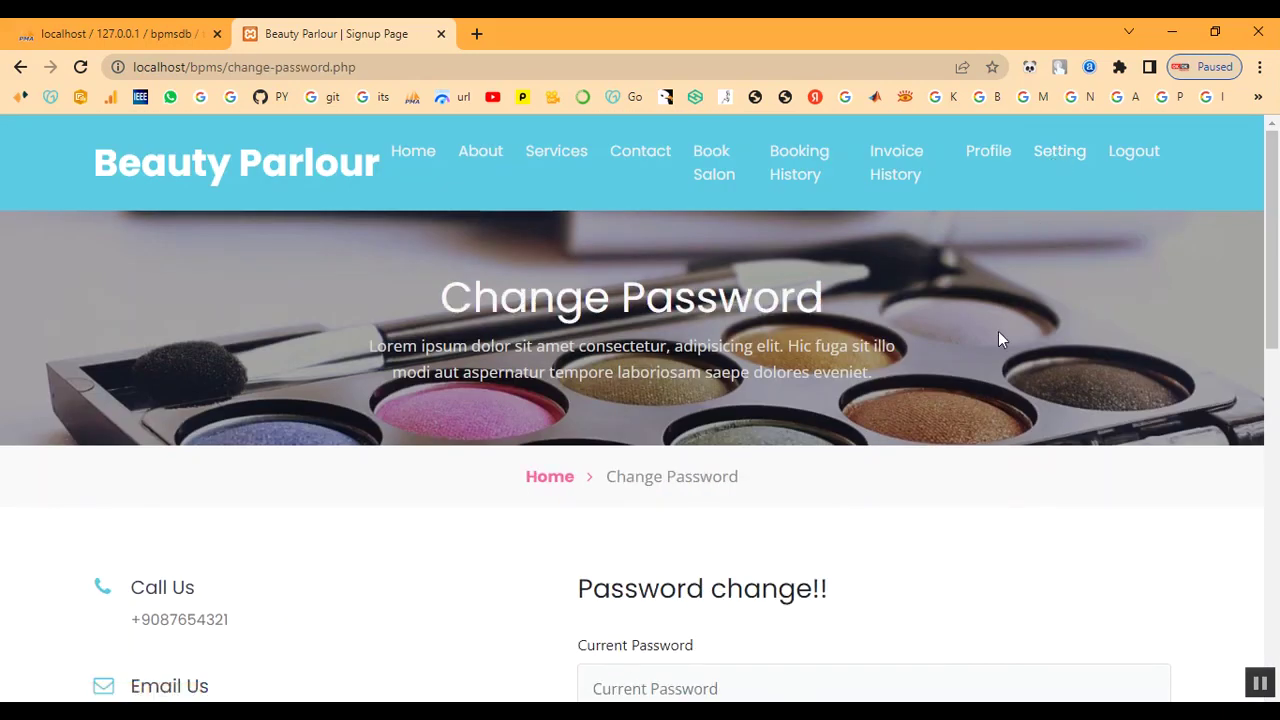
{"action": "scroll", "coordinate": [997, 340], "scroll_direction": "down", "scroll_amount": 6}
{"action": "scroll", "coordinate": [997, 340], "scroll_direction": "up", "scroll_amount": 6}
{"action": "left_click", "coordinate": [1148, 155]}
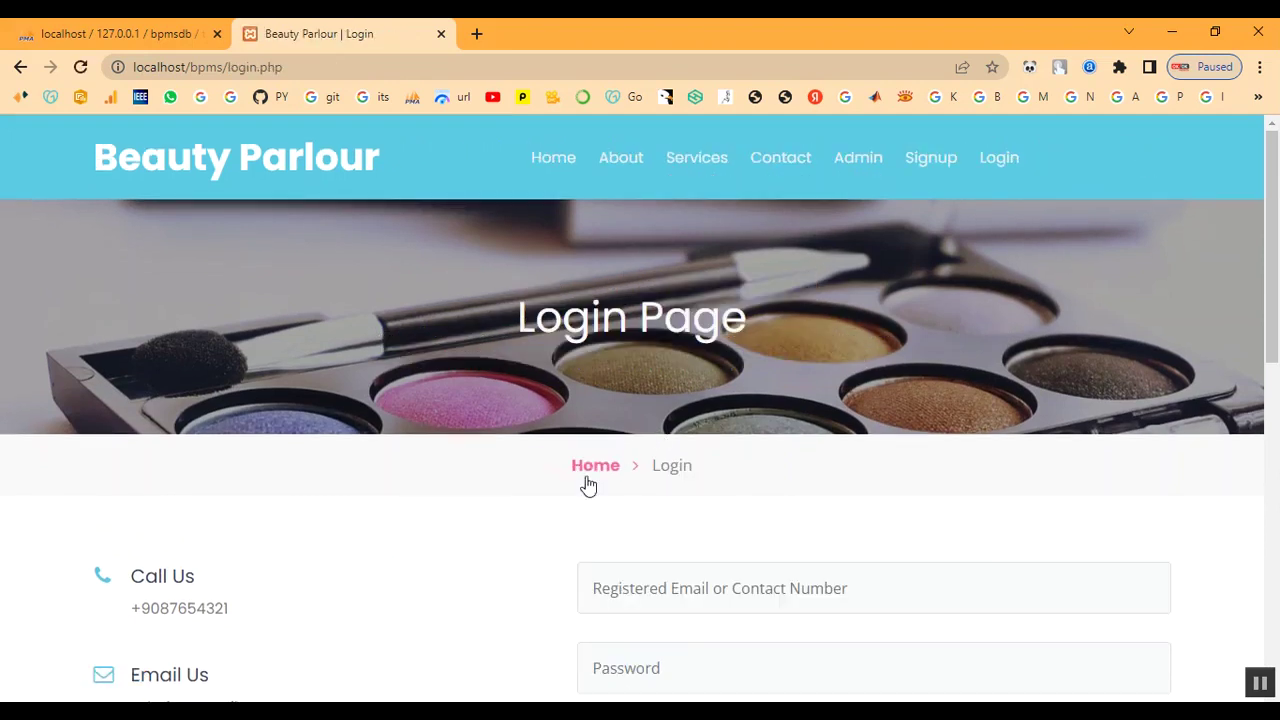
- Go from the home page to the Admin login and sign in with the admin username and password
{"action": "left_click", "coordinate": [590, 468]}
{"action": "left_click", "coordinate": [858, 162]}
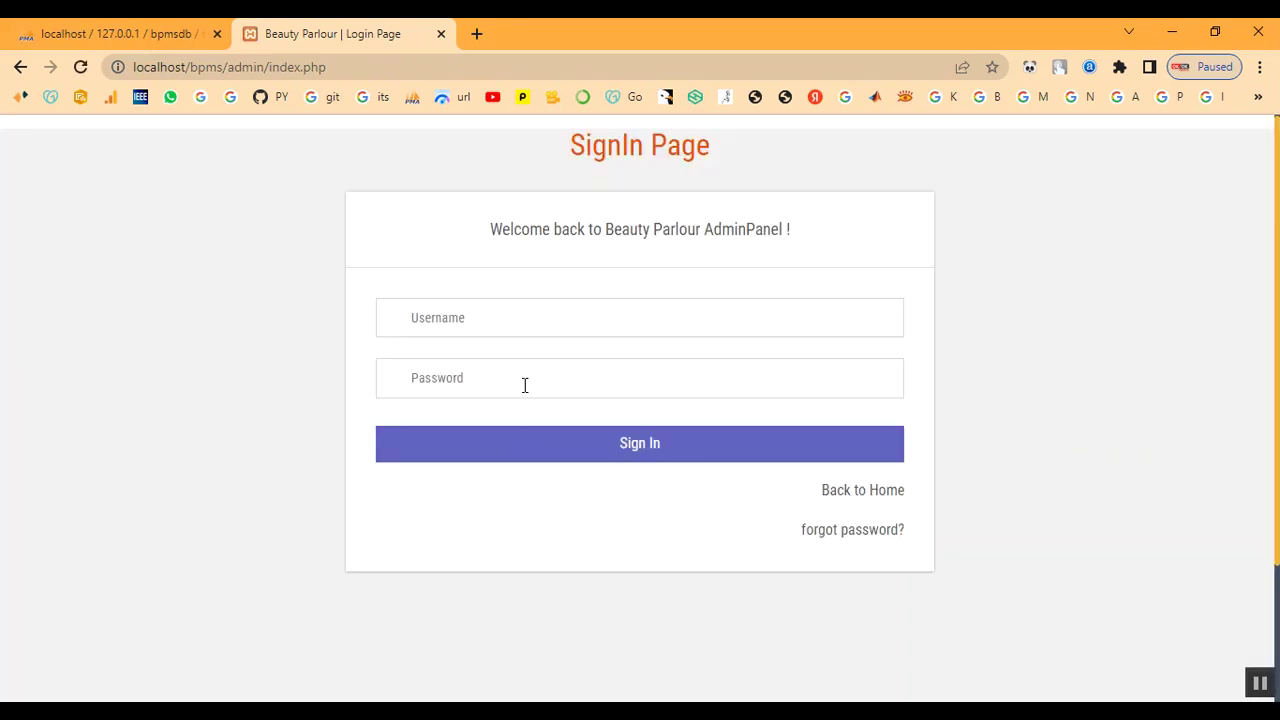
{"action": "left_click", "coordinate": [509, 328]}
{"action": "type", "text": "admin"}
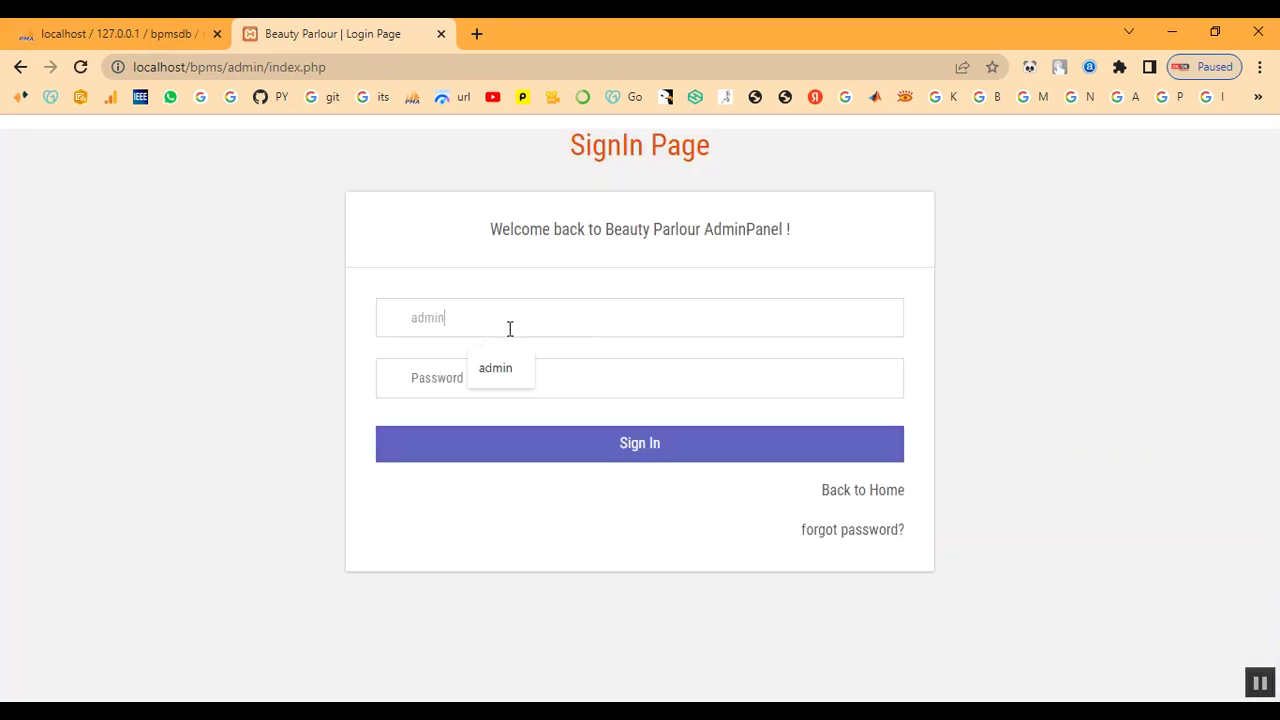
{"action": "key", "text": "Tab"}
{"action": "type", "text": "Te"}
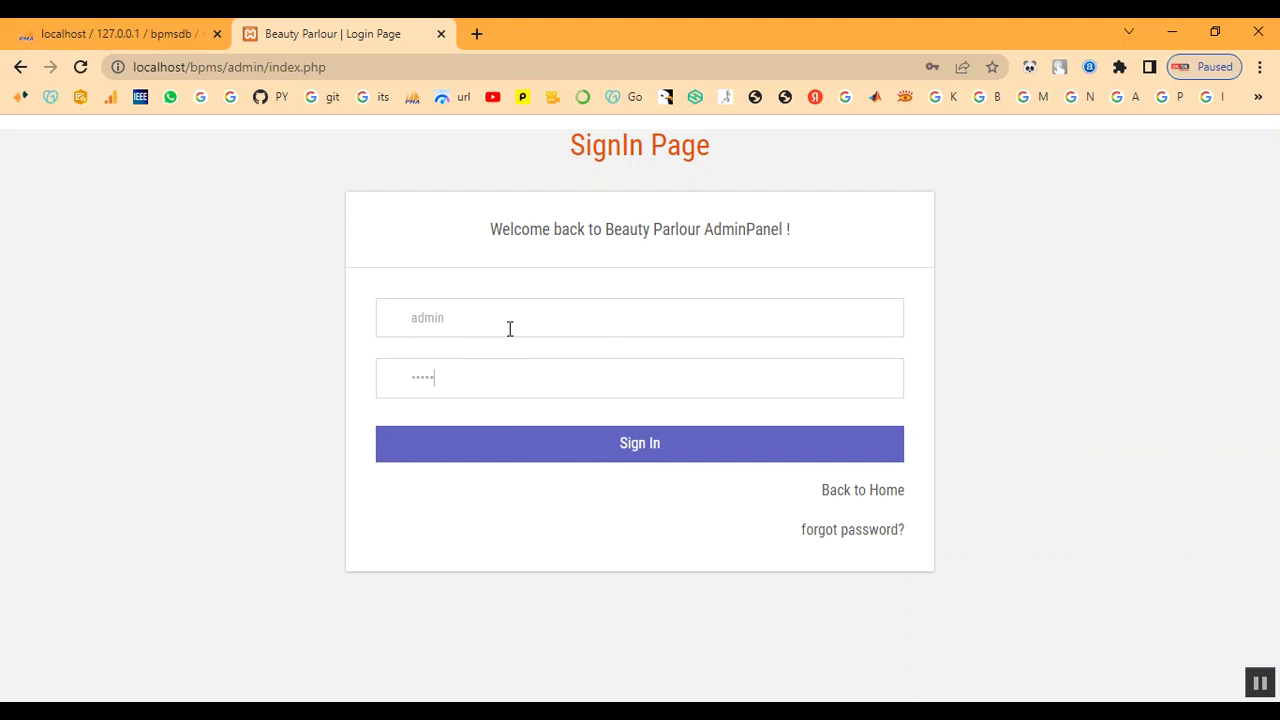
{"action": "left_click", "coordinate": [528, 443]}
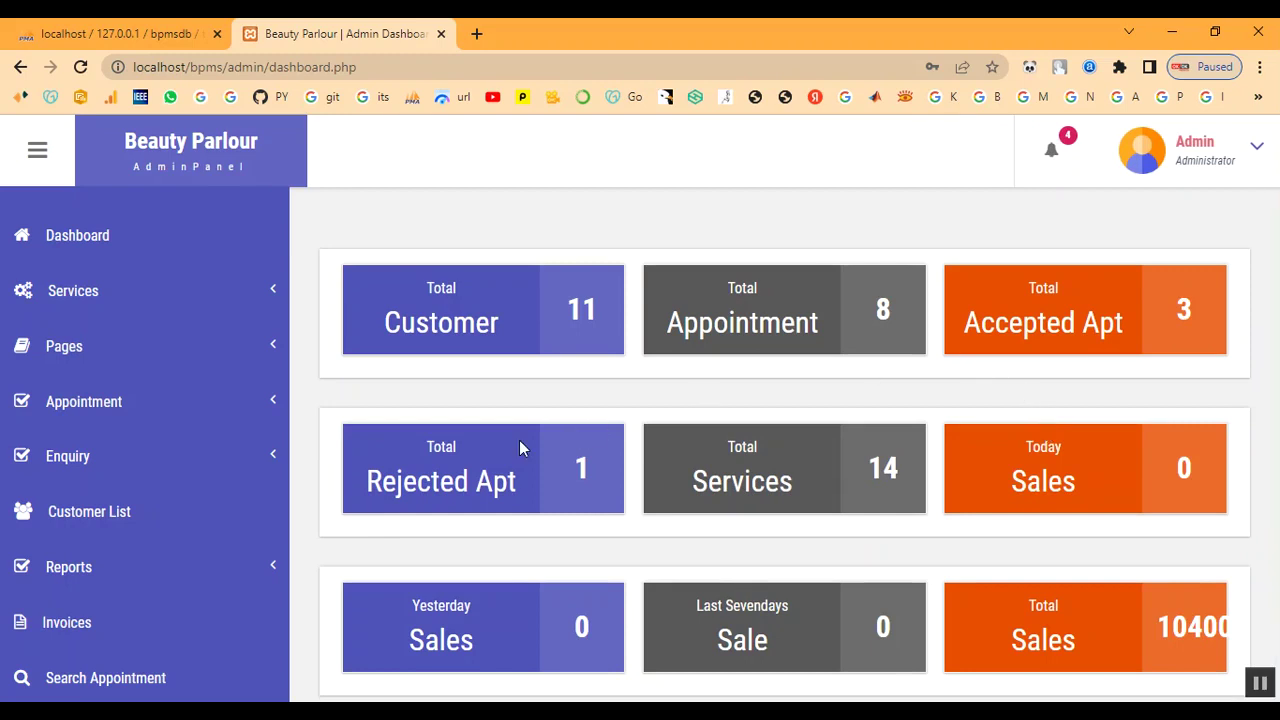
- Open All Appointment and view the newest appointment's details
{"action": "left_click", "coordinate": [101, 405]}
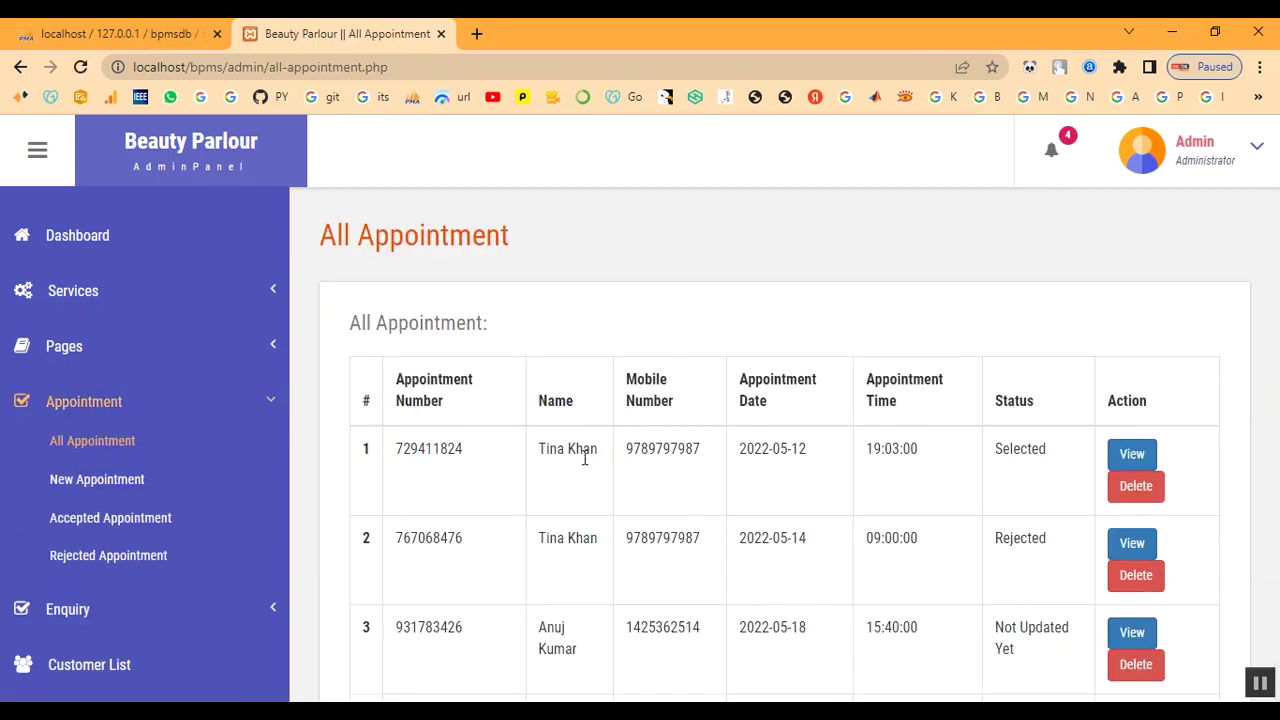
{"action": "scroll", "coordinate": [633, 534], "scroll_direction": "down", "scroll_amount": 3}
{"action": "scroll", "coordinate": [633, 534], "scroll_direction": "down", "scroll_amount": 4}
{"action": "left_click_drag", "start_coordinate": [538, 516], "coordinate": [1043, 551]}
{"action": "left_click", "coordinate": [1043, 560]}
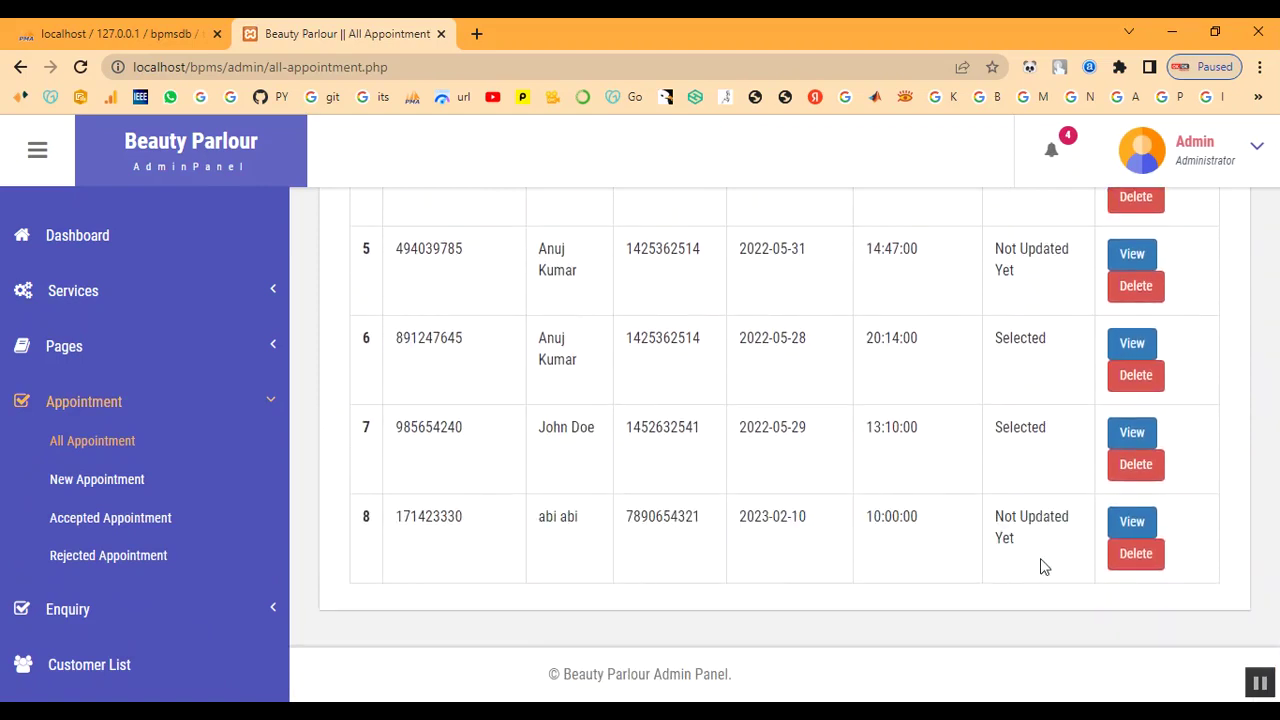
{"action": "left_click", "coordinate": [1141, 530]}
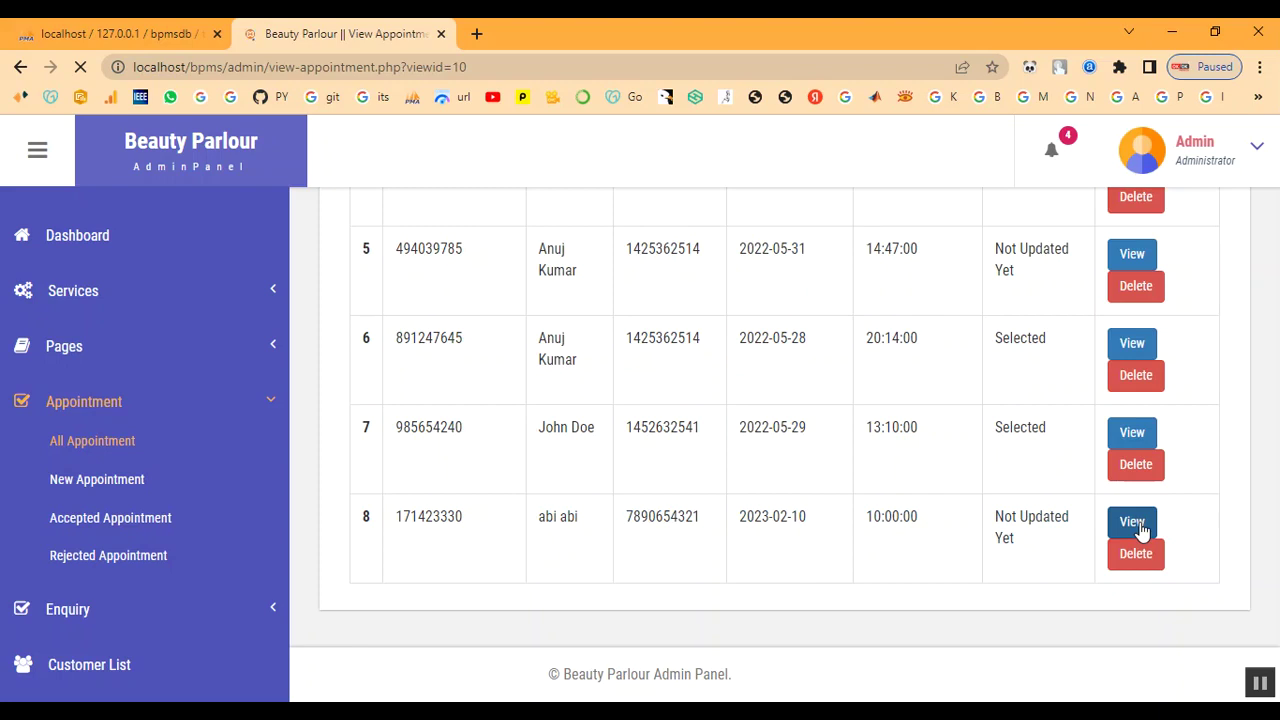
- Open appointment 171423330 from the bell notification and start a remark in the Remark box
{"action": "left_click", "coordinate": [1051, 152]}
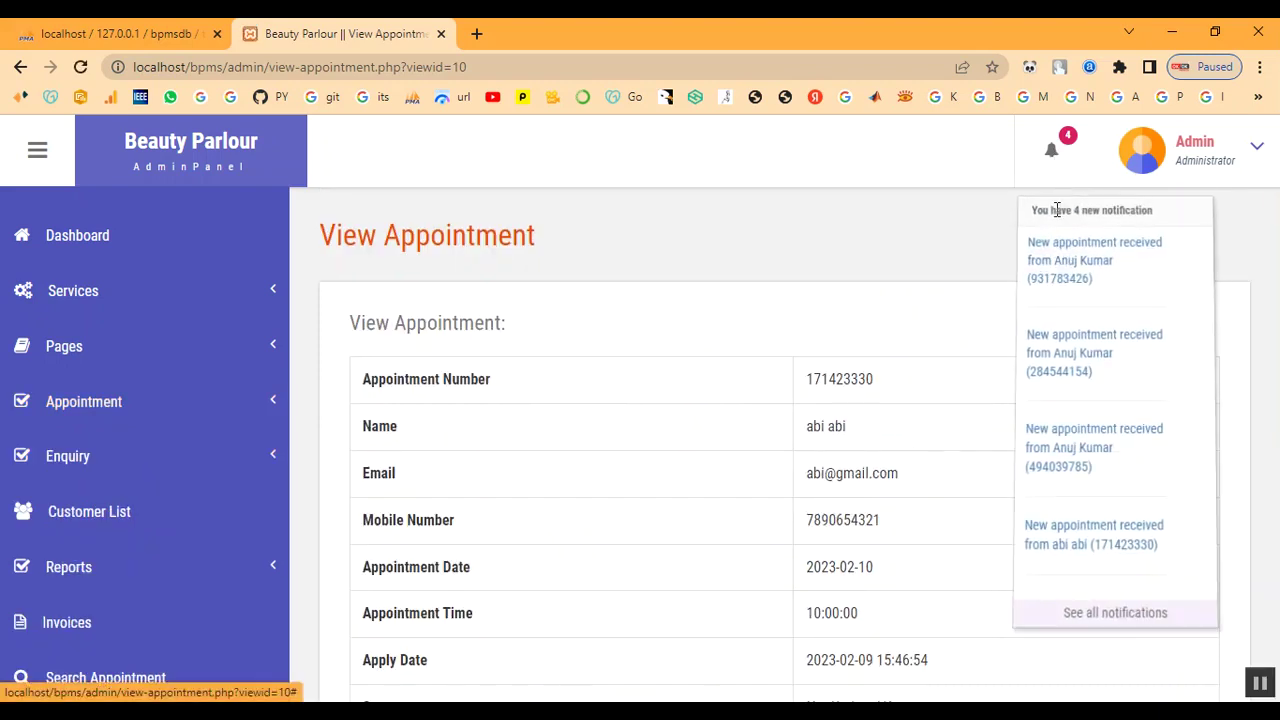
{"action": "left_click", "coordinate": [1051, 545]}
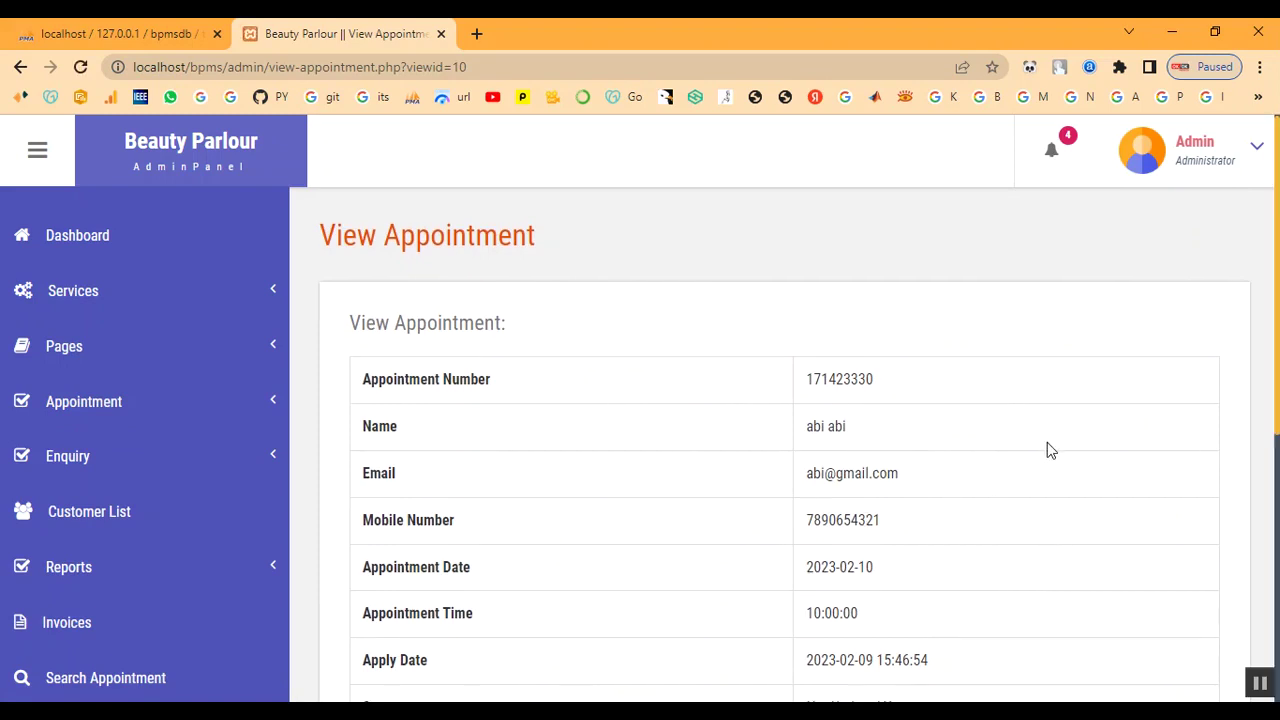
{"action": "scroll", "coordinate": [1048, 449], "scroll_direction": "down", "scroll_amount": 3}
{"action": "scroll", "coordinate": [922, 466], "scroll_direction": "up", "scroll_amount": 2}
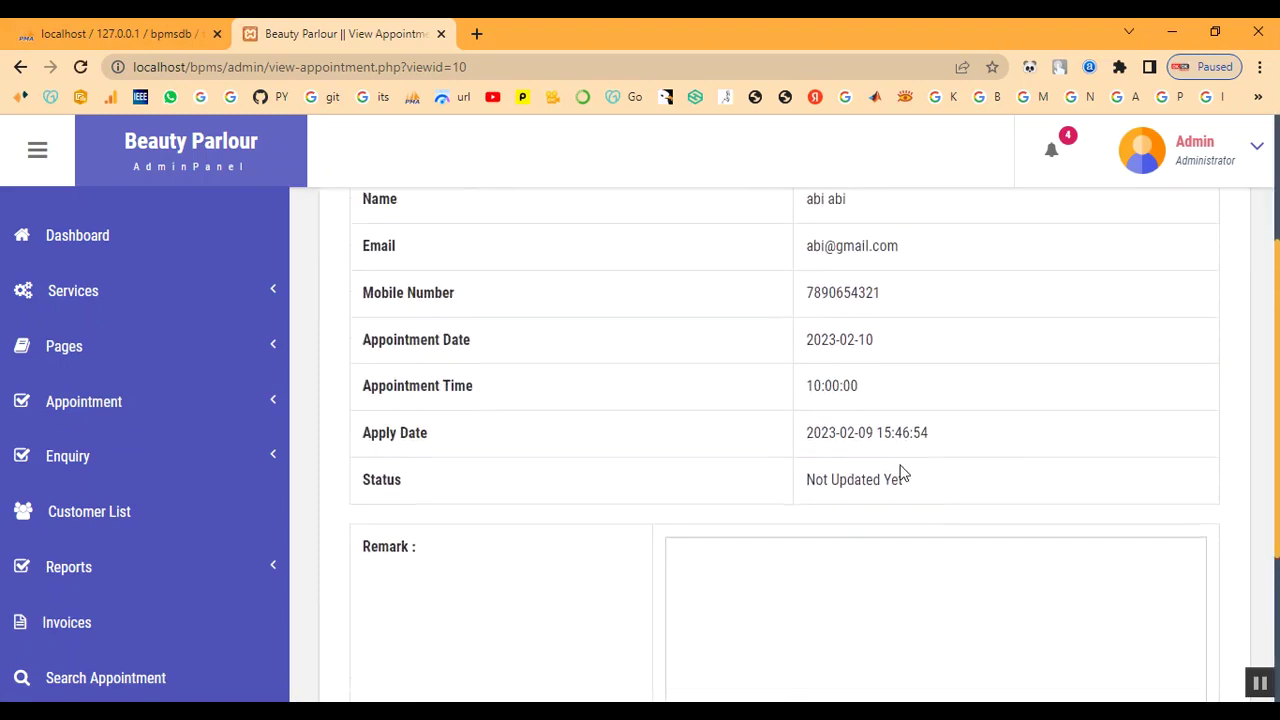
{"action": "scroll", "coordinate": [903, 466], "scroll_direction": "down", "scroll_amount": 3}
{"action": "left_click", "coordinate": [895, 496]}
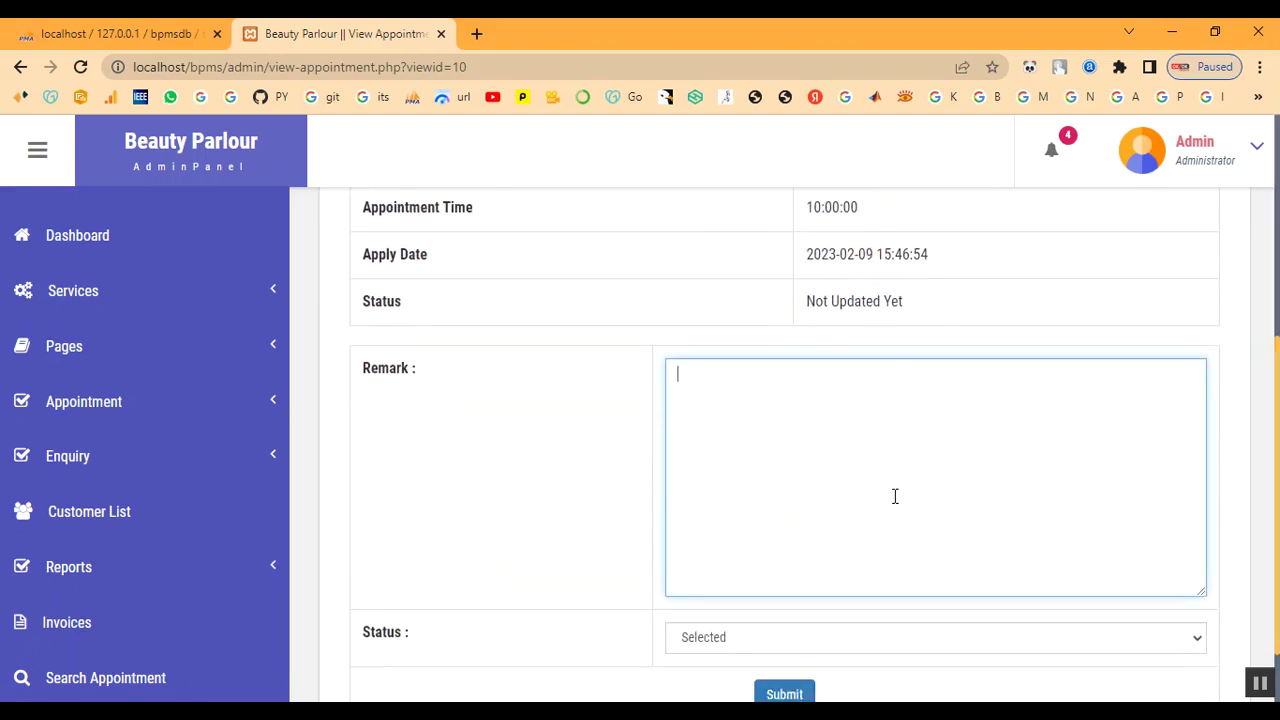